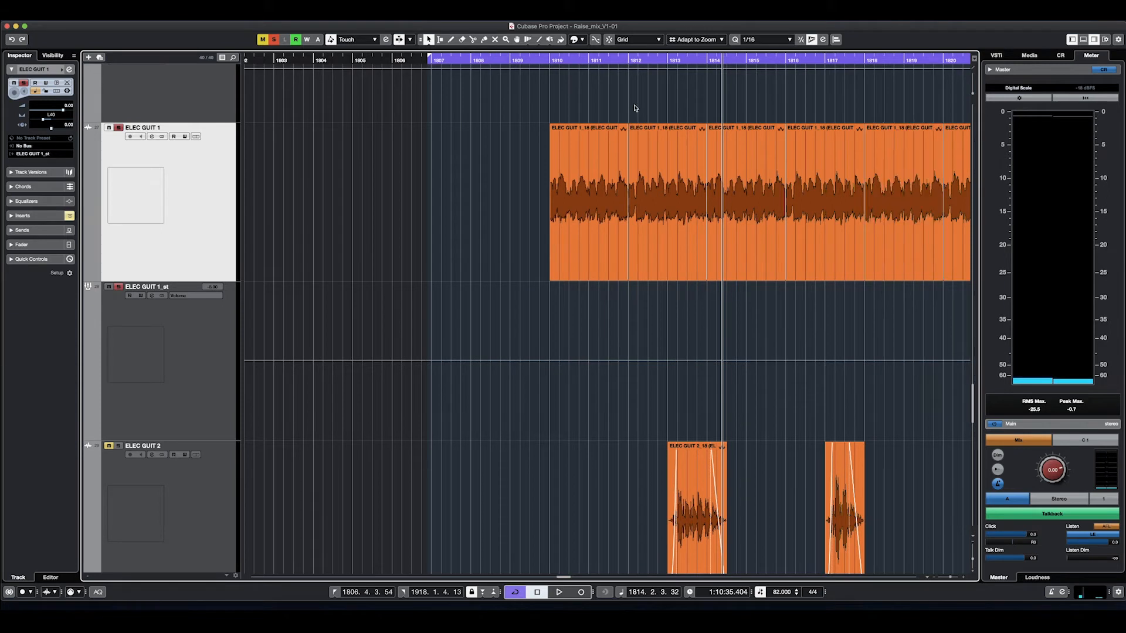
Step: Examine the consecutive two-bar events on the ELEC GUIT 1 track between bars 1810 and 1818
click(586, 128)
drag(648, 100, 695, 213)
key(h)
key(h)
key(h)
key(h)
key(h)
key(h)
key(h)
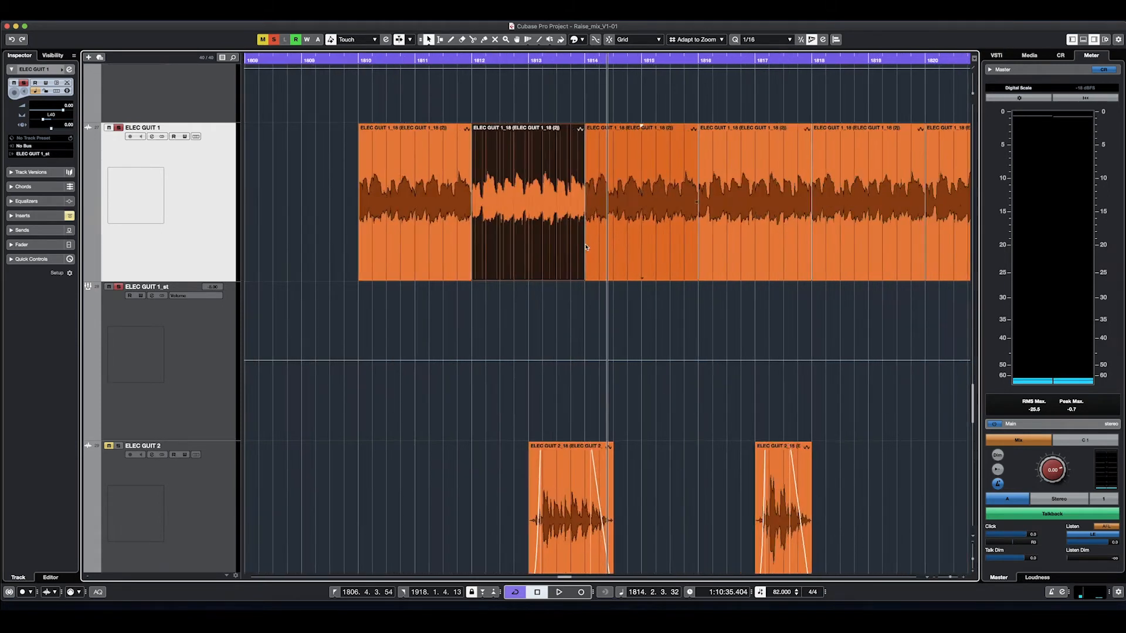
scroll(545, 272, left, 2)
scroll(545, 271, left, 3)
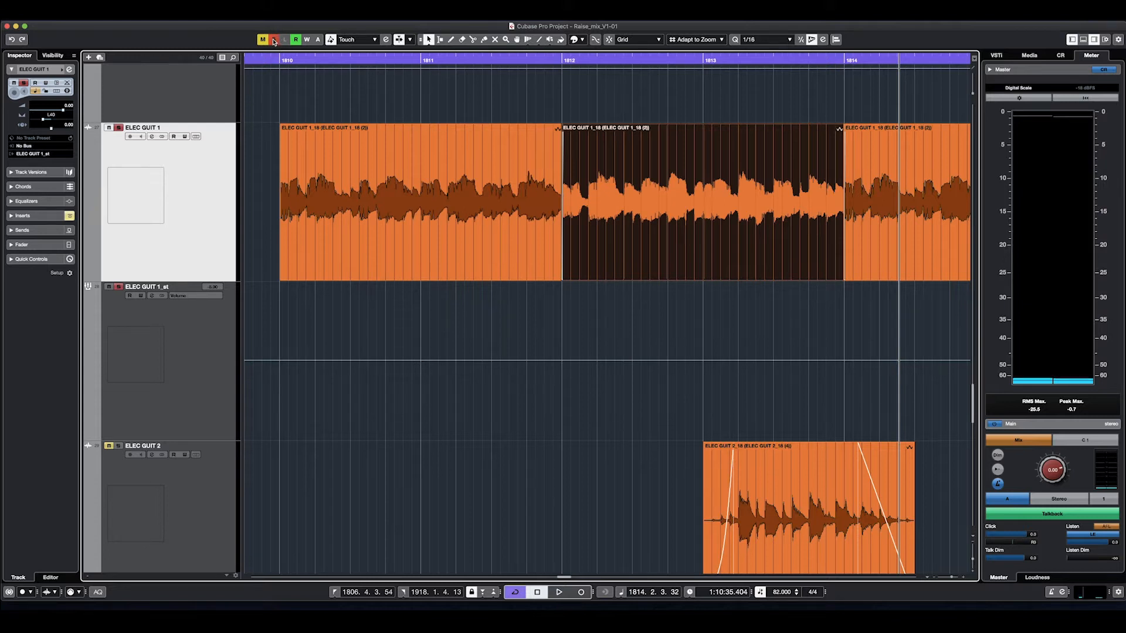
key(g)
key(g)
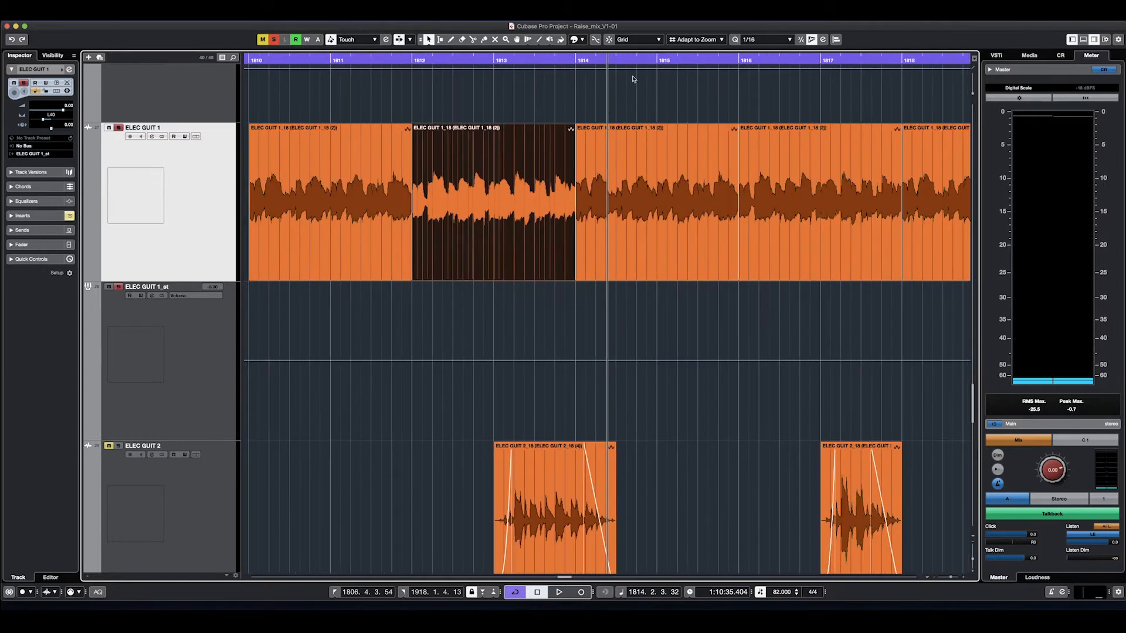
click(390, 191)
click(665, 204)
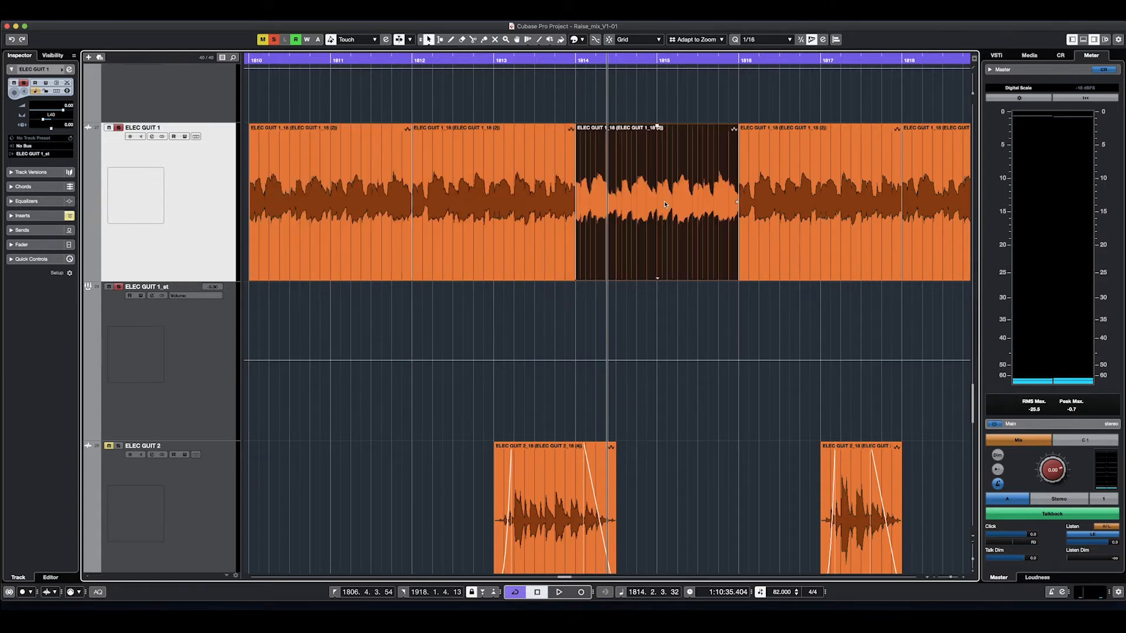
key(Left)
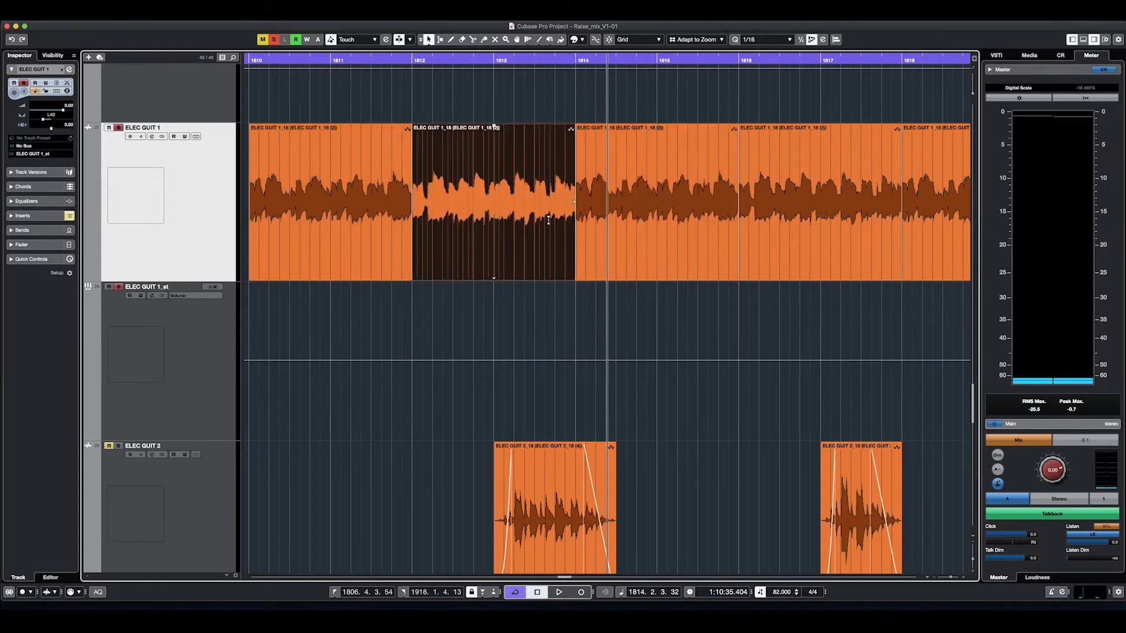
click(827, 217)
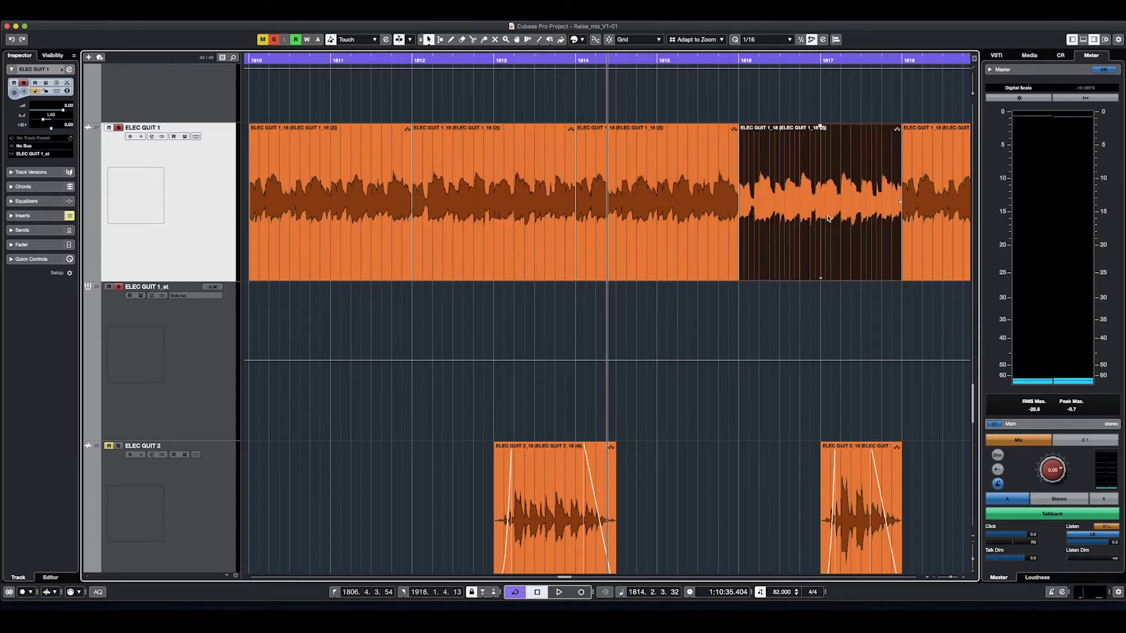
Step: Open the ELEC GUIT 1 event at bar 1810 in the Sample Editor and turn on Free Warp under AudioWarp
click(310, 85)
click(245, 61)
double_click(292, 171)
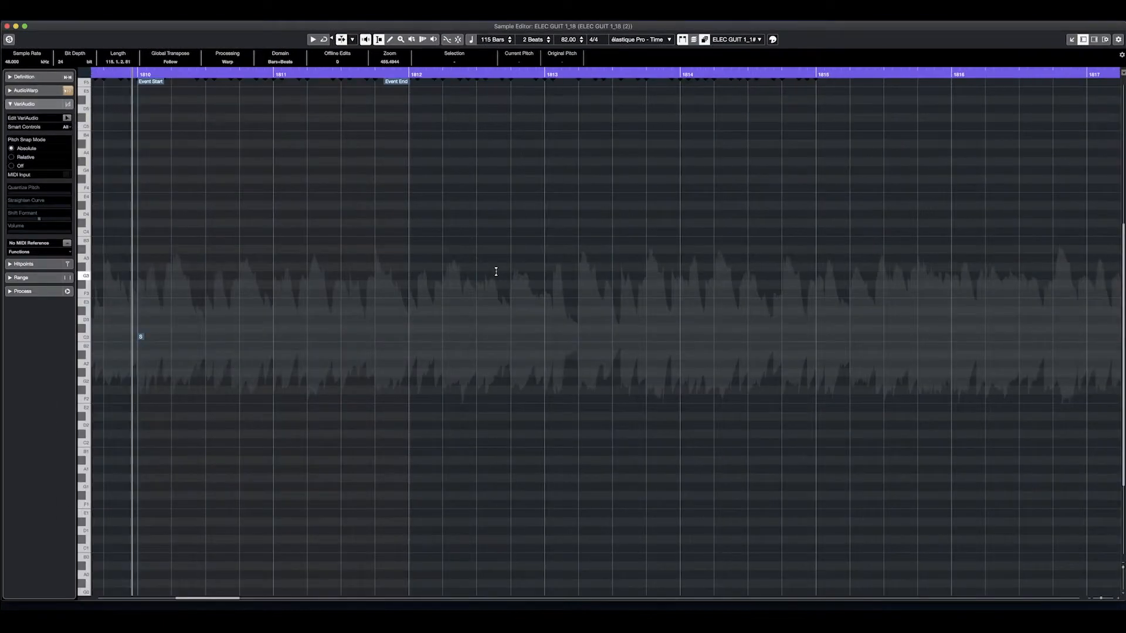
click(26, 93)
scroll(666, 382, up, 10)
scroll(679, 378, down, 1)
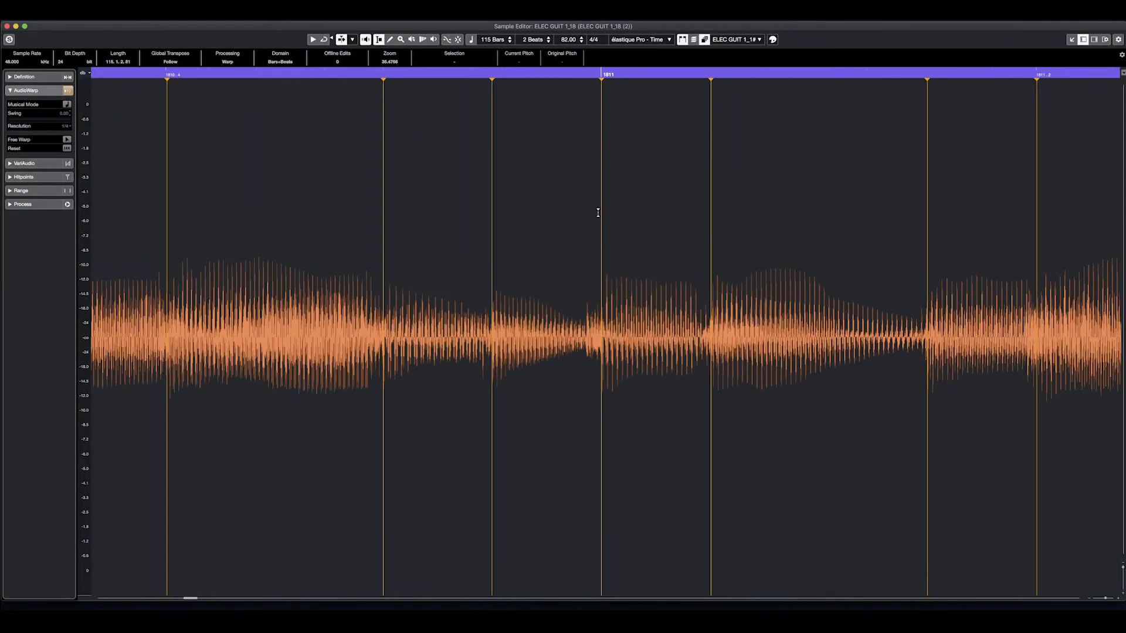
click(69, 139)
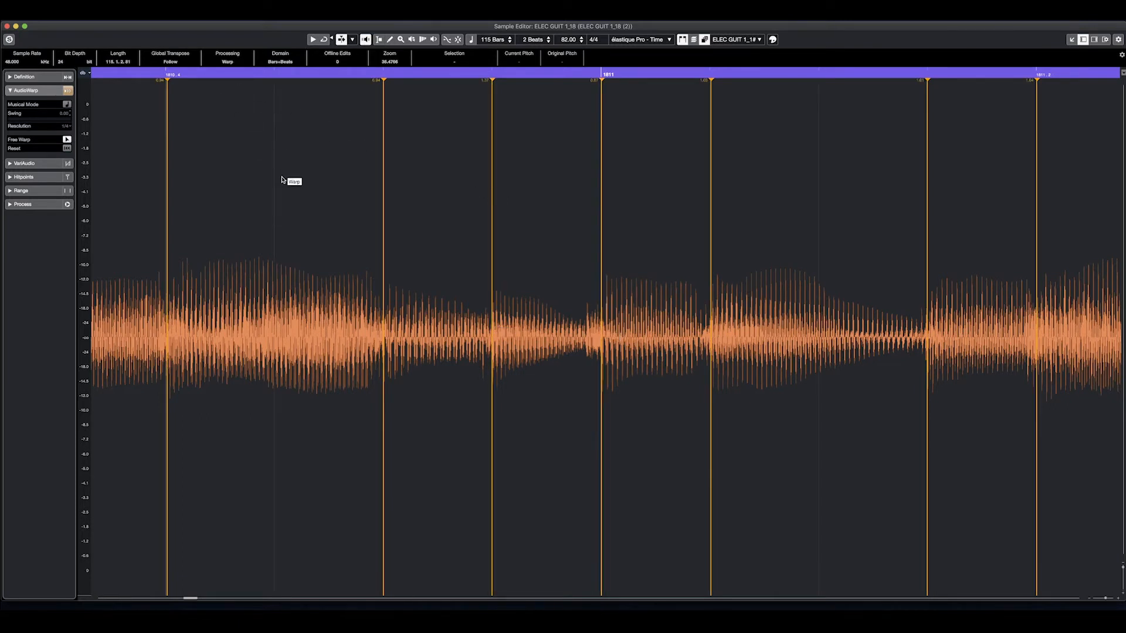
Step: Inspect the warp markers around the event start at bar 1810 and audition the guitar from there
key(g)
key(g)
key(g)
key(g)
key(g)
key(g)
key(g)
key(g)
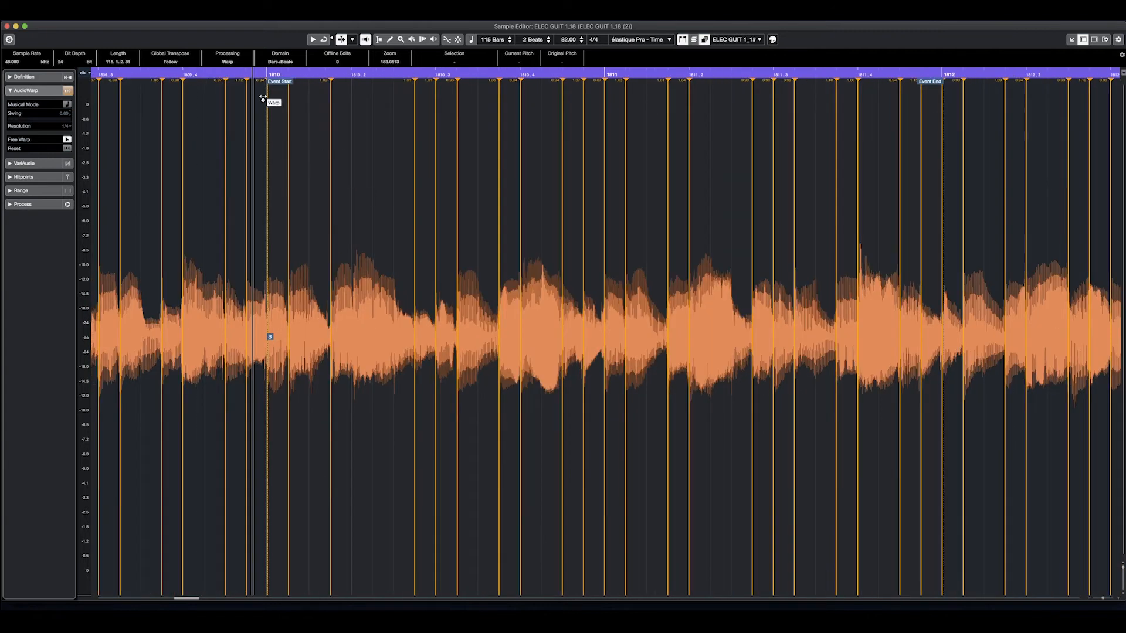
key(h)
key(h)
key(h)
key(h)
key(h)
key(h)
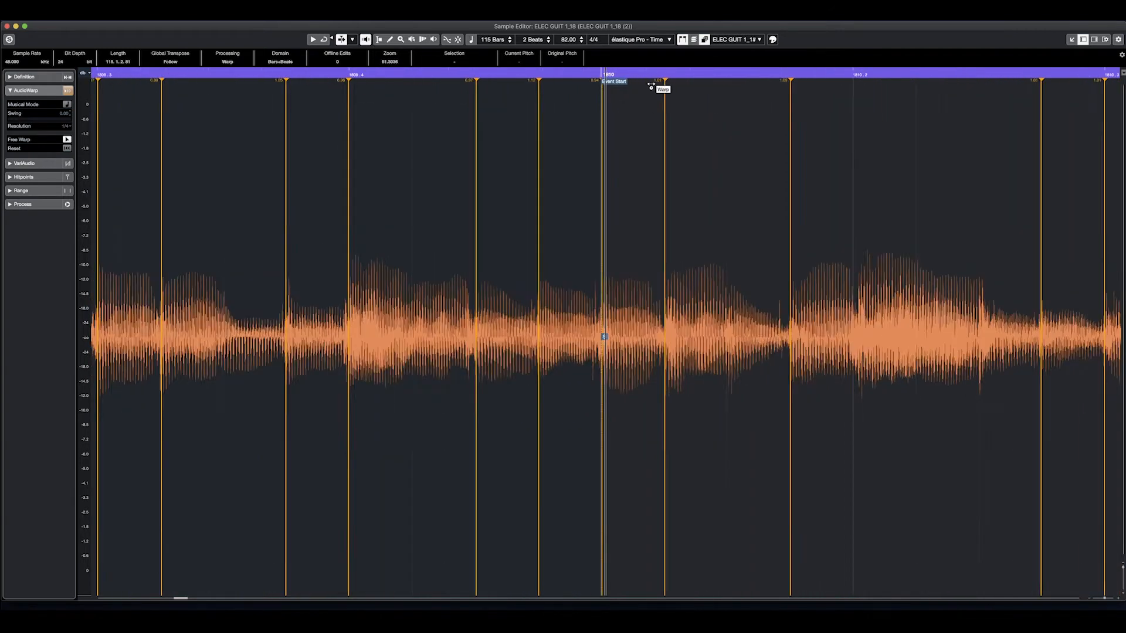
key(space)
key(space)
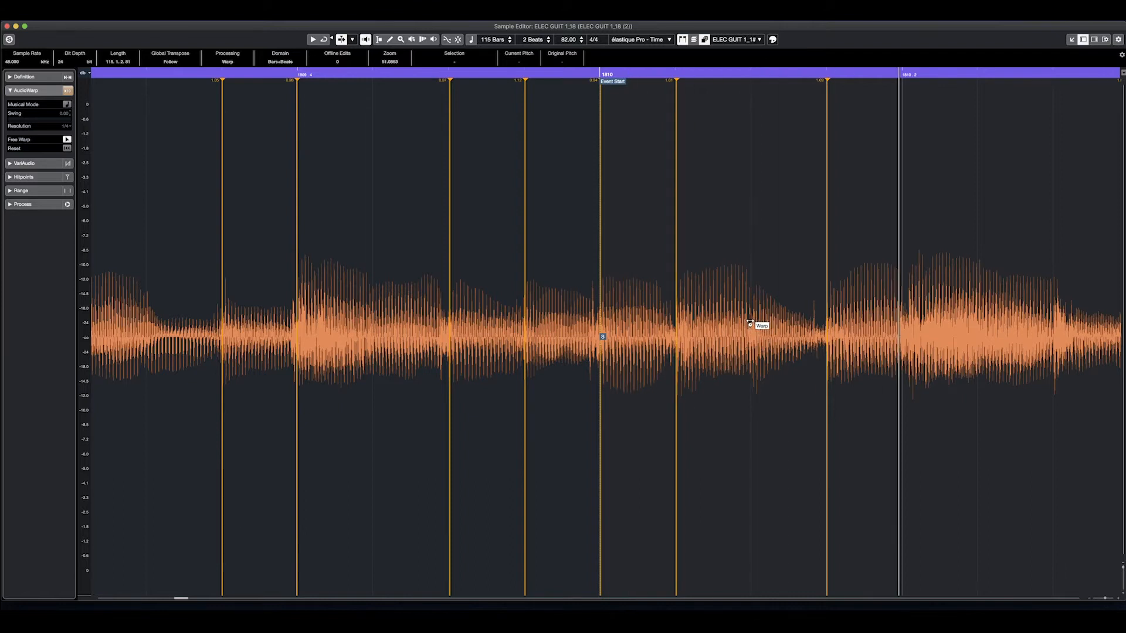
Step: Add a warp marker on the guitar transient just after beat 2 of bar 1810, align it to the beat and play it back
click(910, 313)
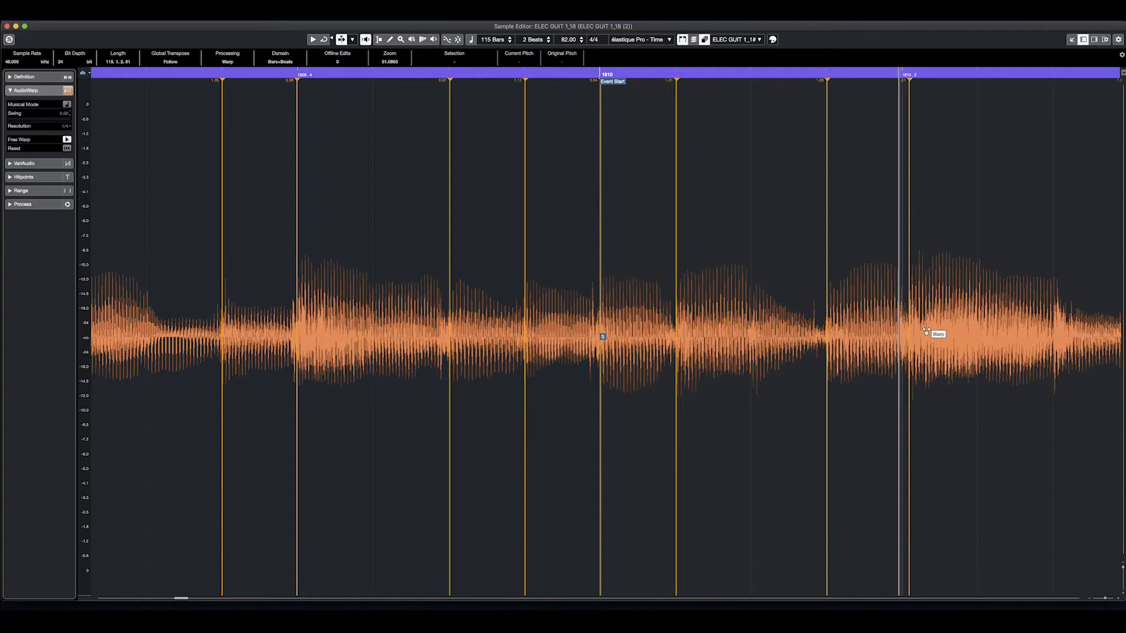
key(q)
key(super+z)
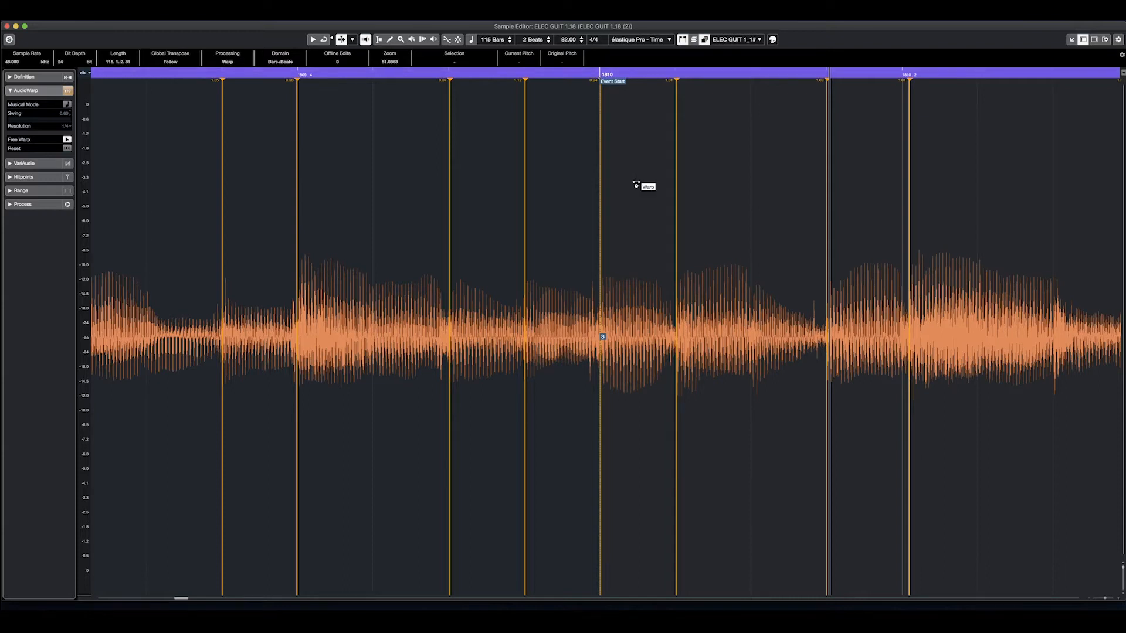
click(599, 74)
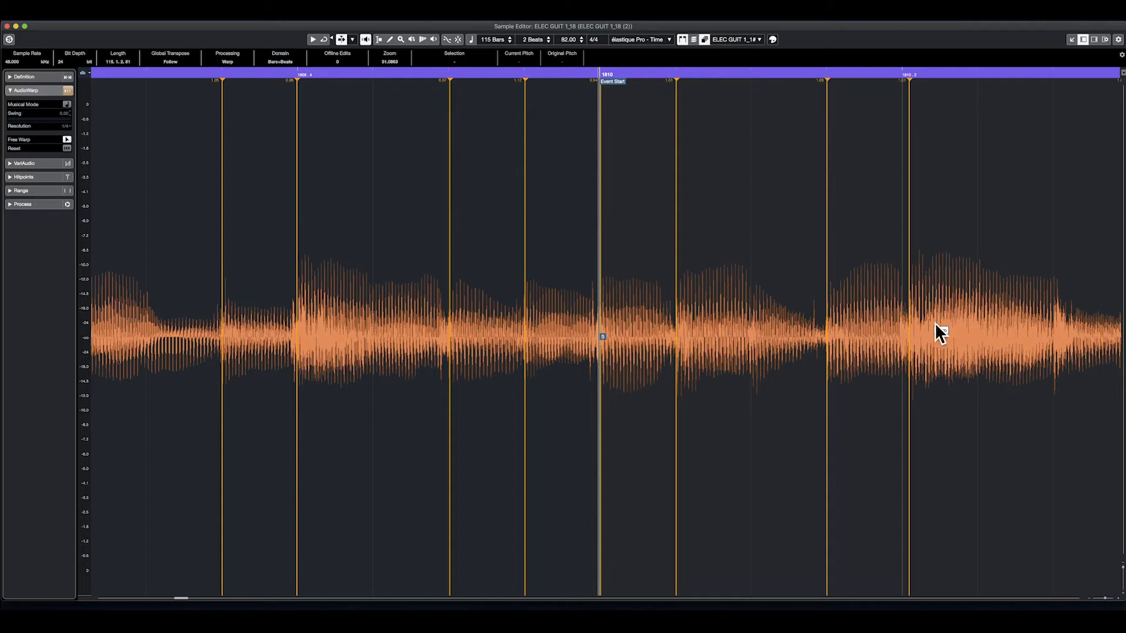
drag(909, 315, 904, 319)
key(space)
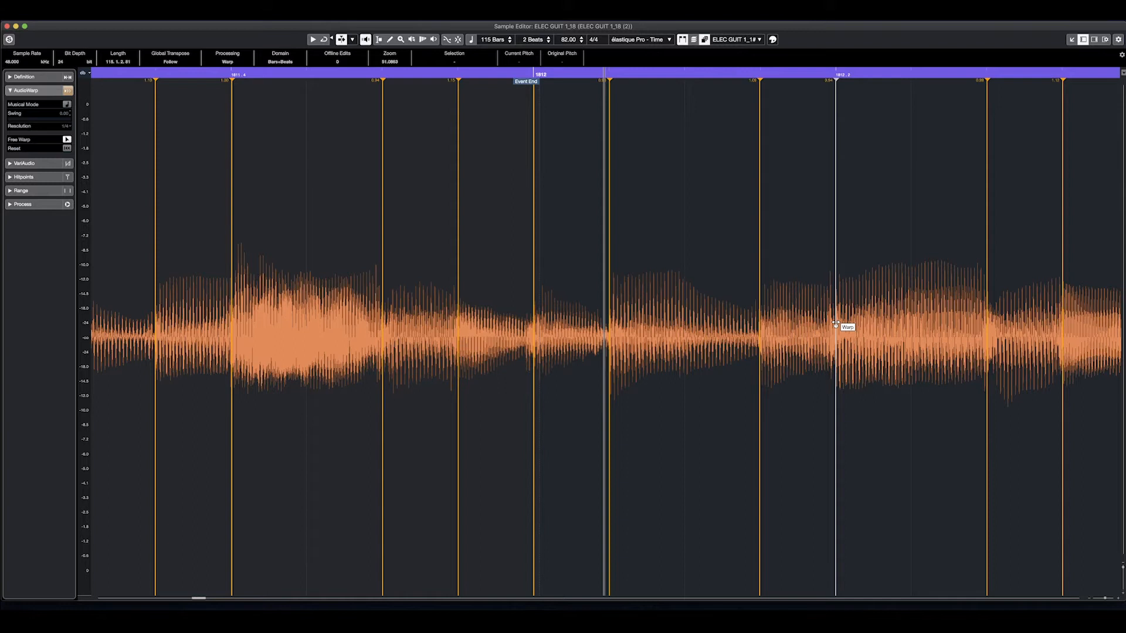
Step: Fine-tune the warp marker near beat 2 of bar 1812 so it sits at 1812.2.1.1
mouse_move(836, 324)
mouse_down()
mouse_move(854, 326)
mouse_move(827, 327)
mouse_move(854, 327)
mouse_move(827, 328)
mouse_move(835, 332)
mouse_up()
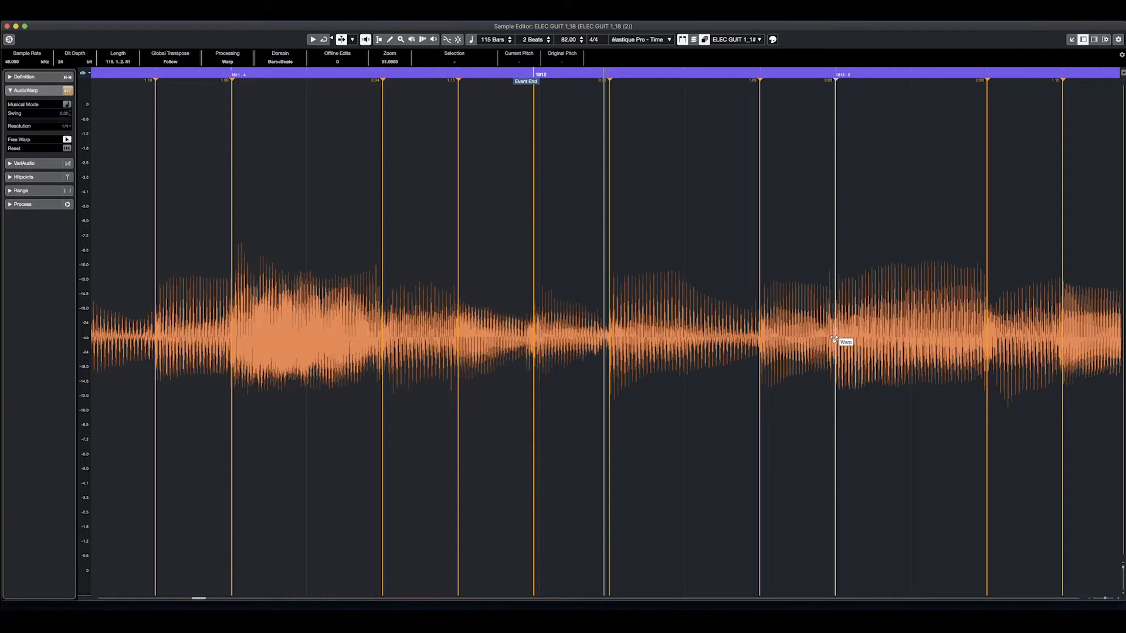
drag(834, 339, 836, 342)
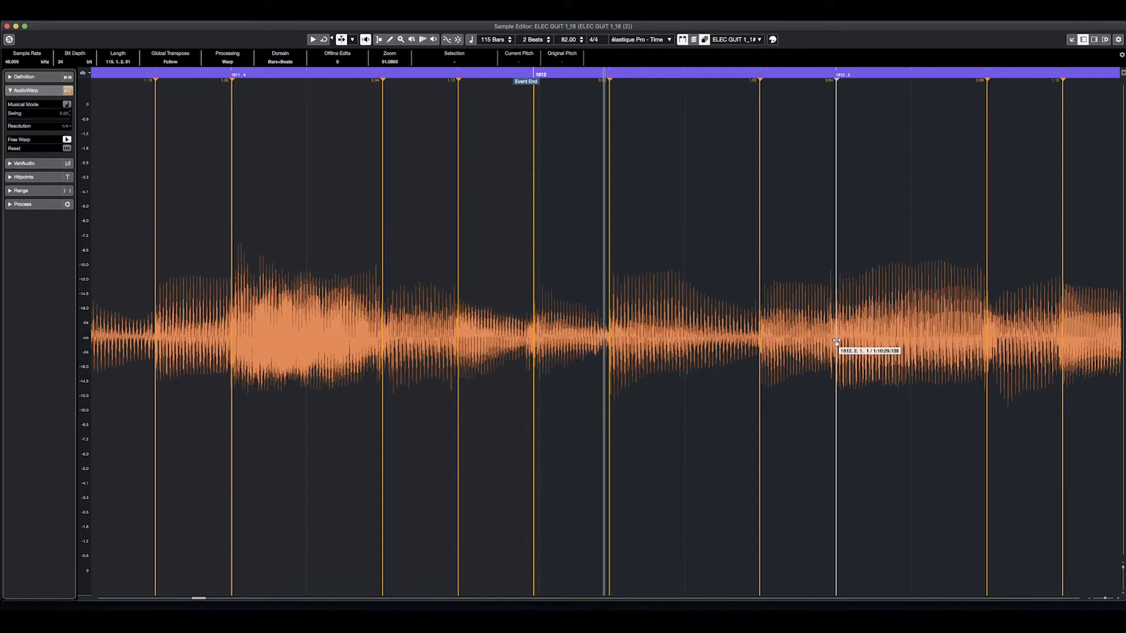
drag(837, 342, 837, 343)
drag(837, 342, 837, 343)
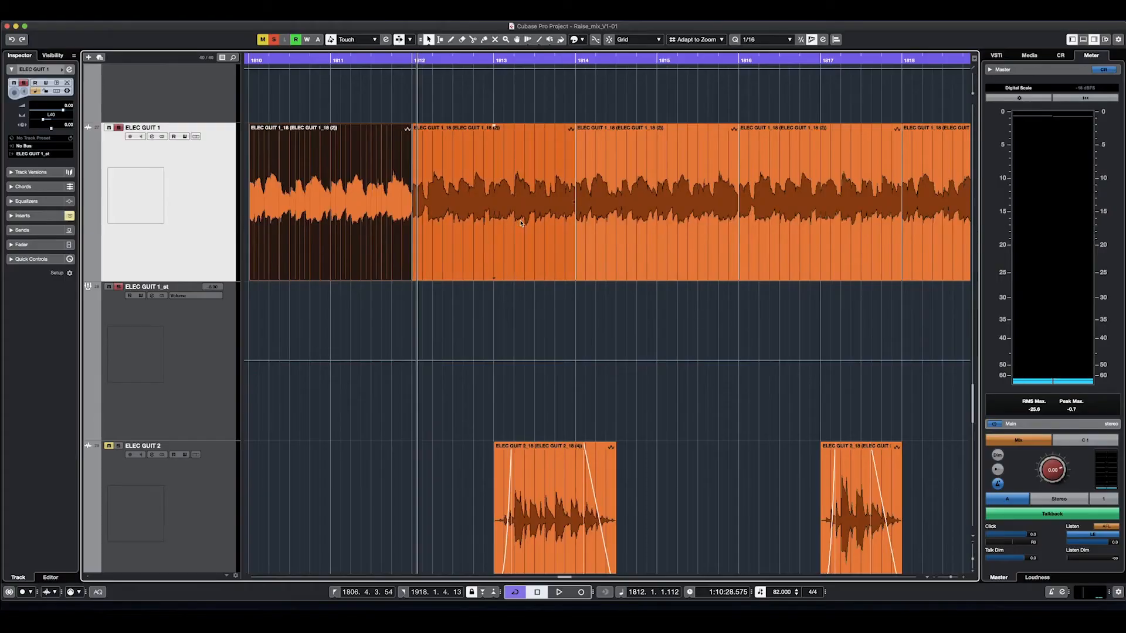
Step: Audition the ELEC GUIT 1 track in the project from bar 1829
key(g)
key(g)
key(g)
key(g)
key(g)
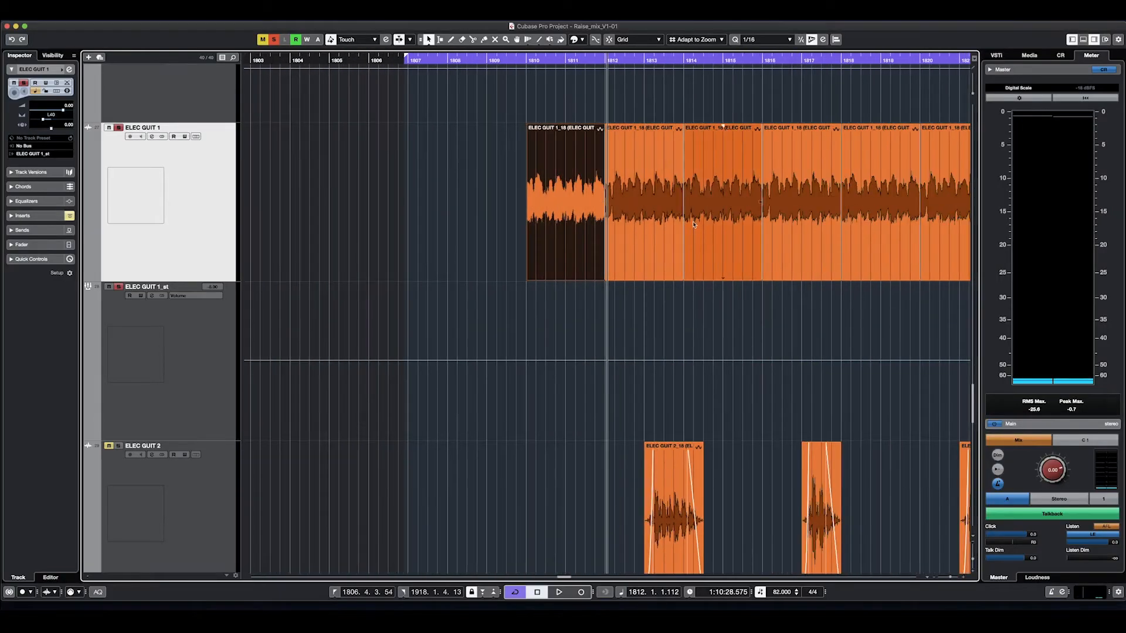
key(g)
key(g)
key(g)
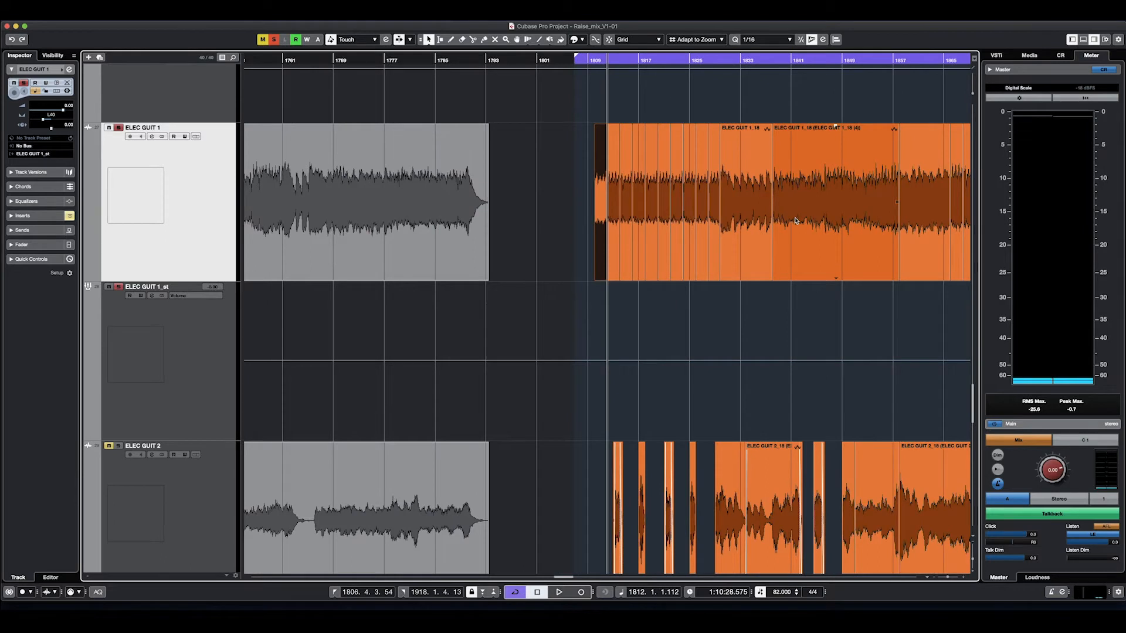
key(g)
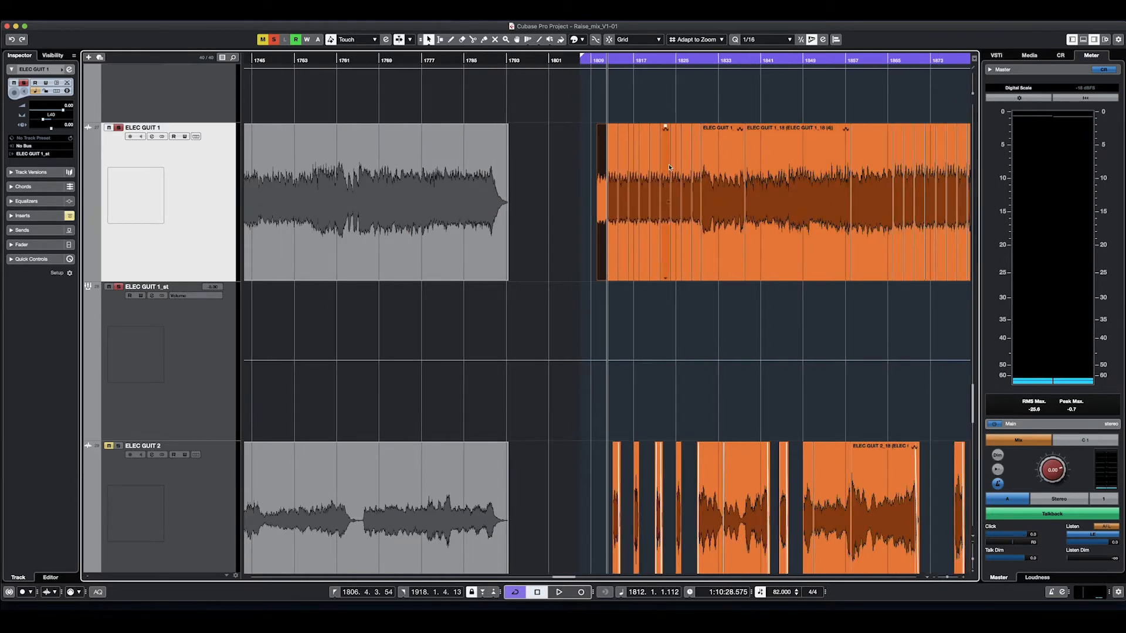
click(595, 59)
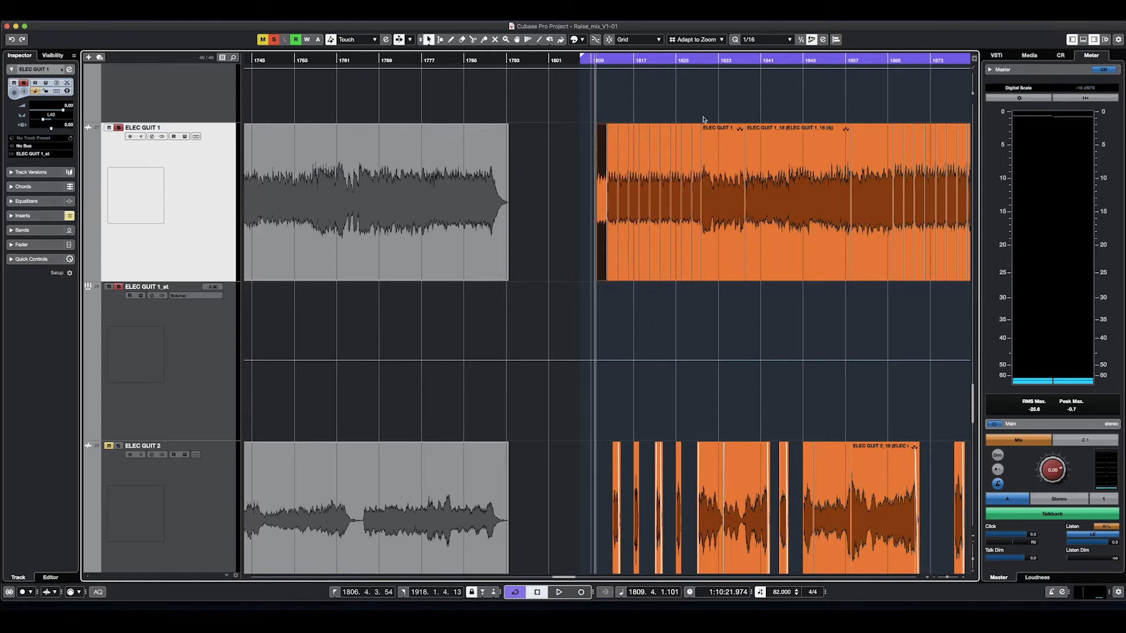
click(700, 60)
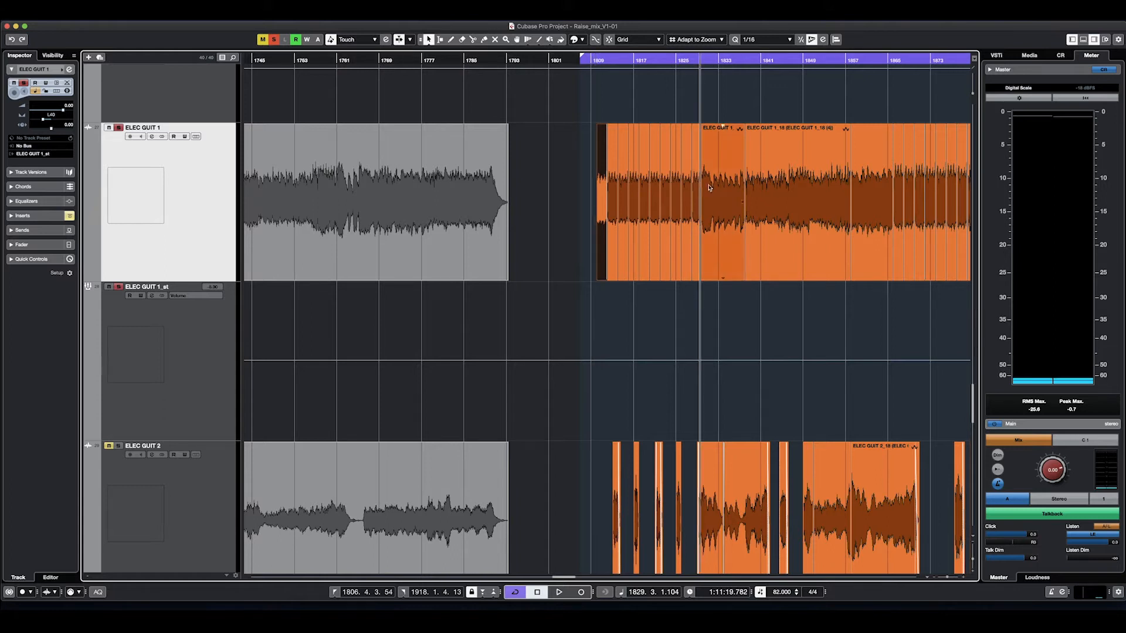
key(space)
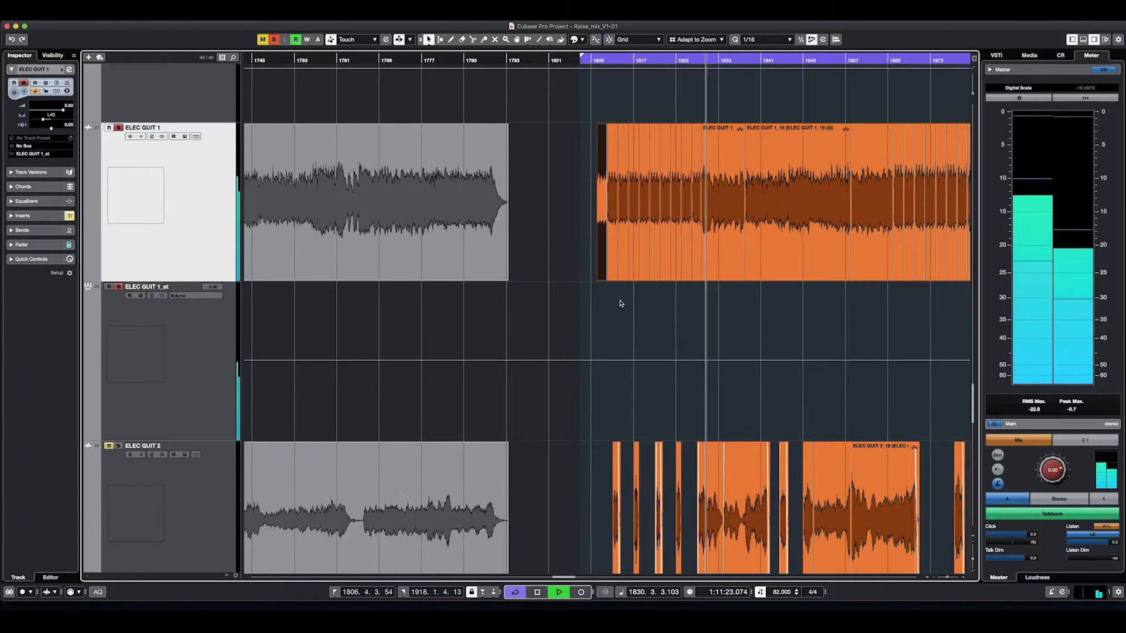
Step: Open the longer ELEC GUIT 1 event around bar 1832 in the Sample Editor and audition its warp markers from just before that bar
double_click(742, 217)
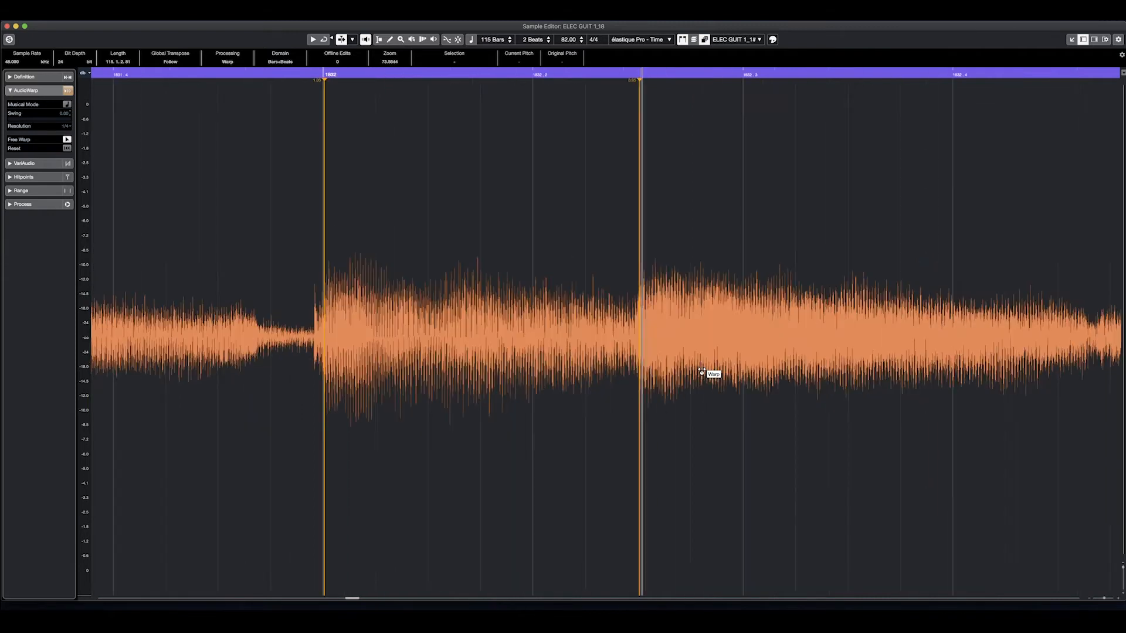
key(g)
key(g)
key(g)
key(g)
key(g)
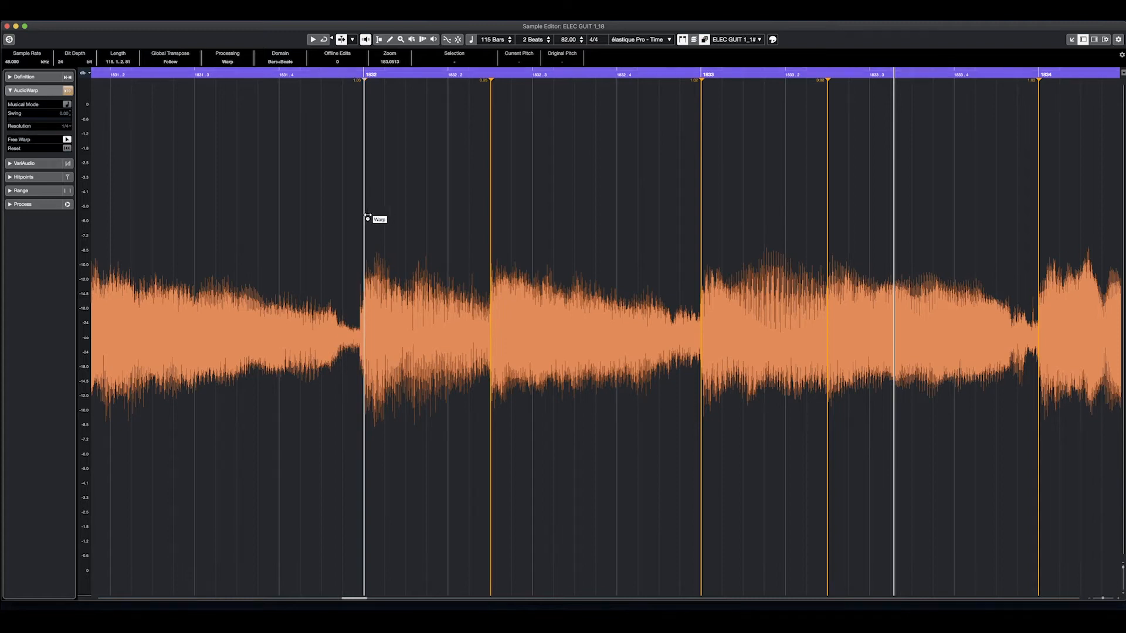
click(350, 75)
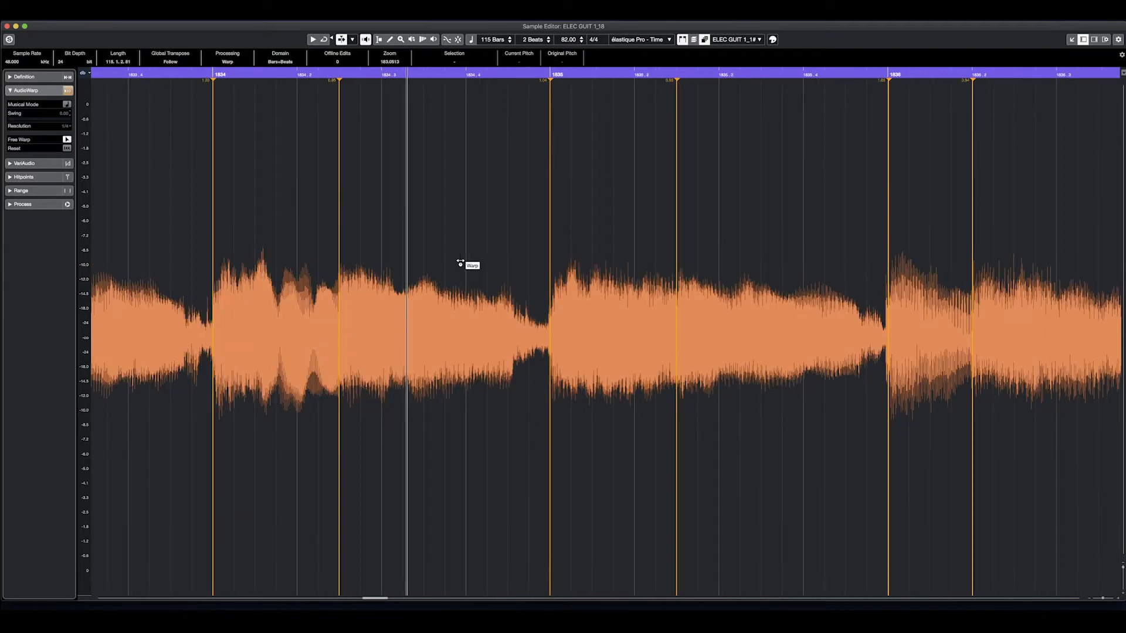
key(space)
Step: Return to the project window, deactivate all solo states and play the mix from bar 1809
mouse_move(1, 609)
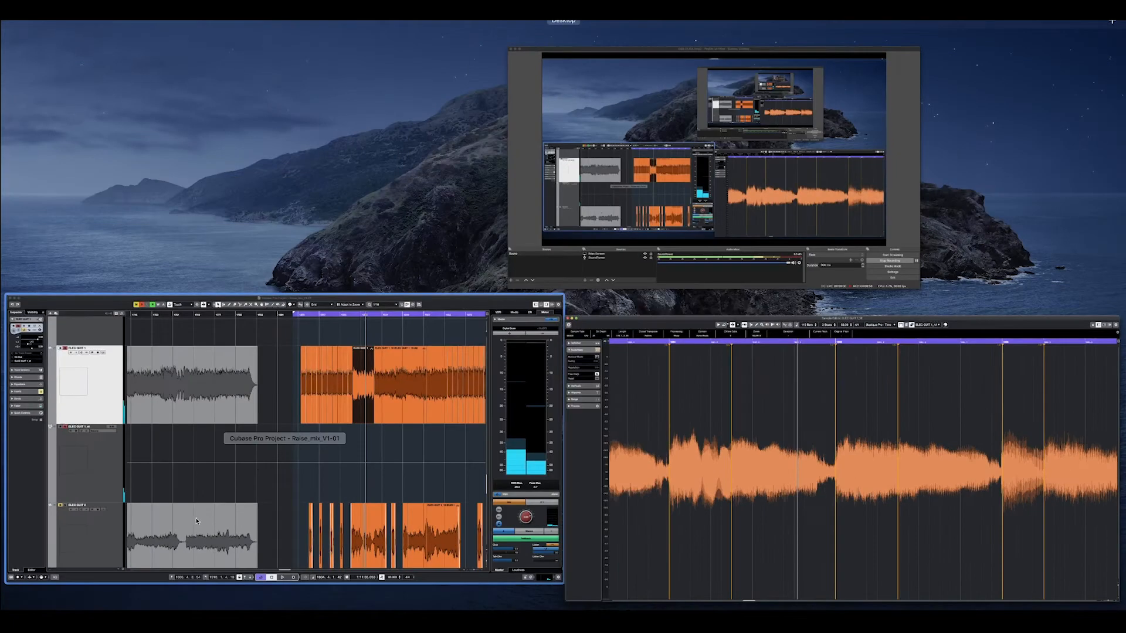
click(422, 459)
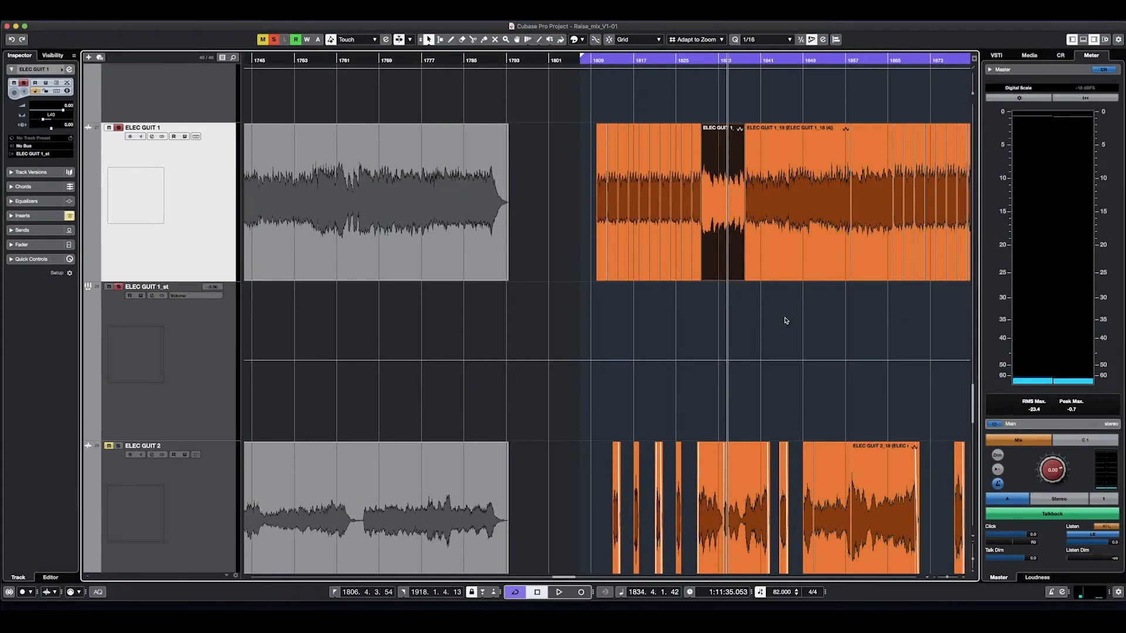
click(764, 333)
click(592, 61)
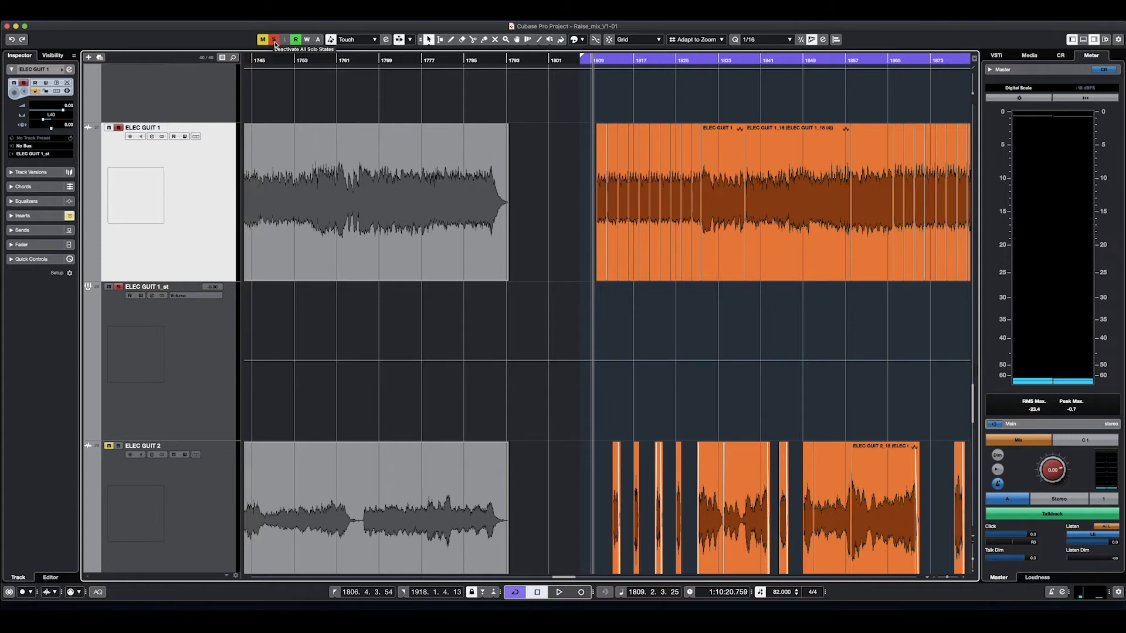
key(space)
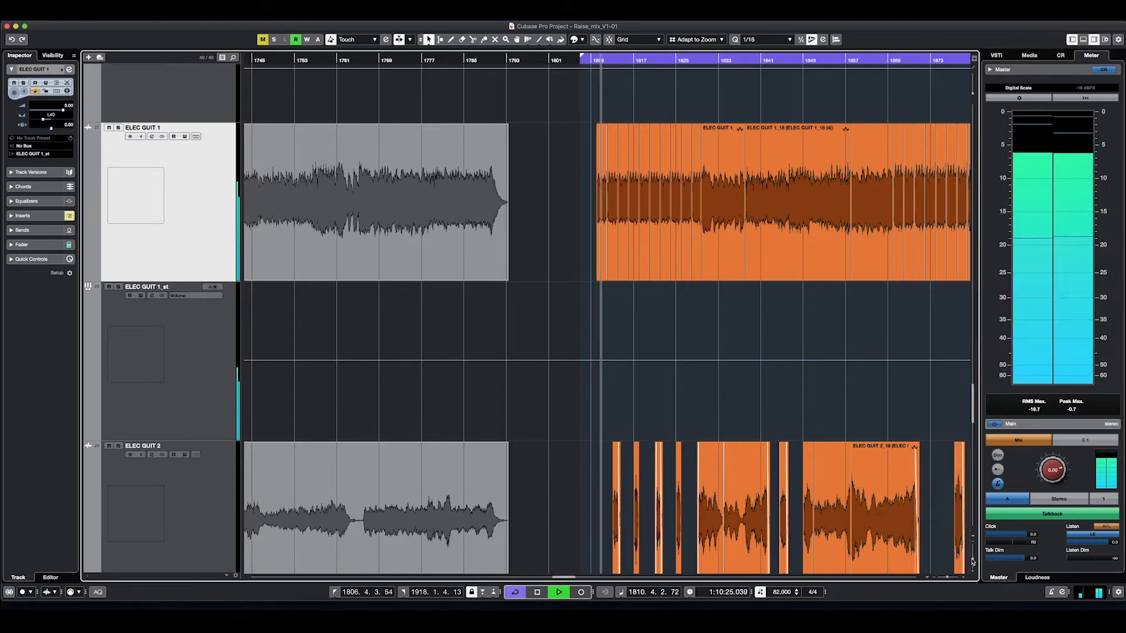
Step: Reduce the track heights, show the whole song section through bar 1913 and stop playback
drag(971, 561, 972, 552)
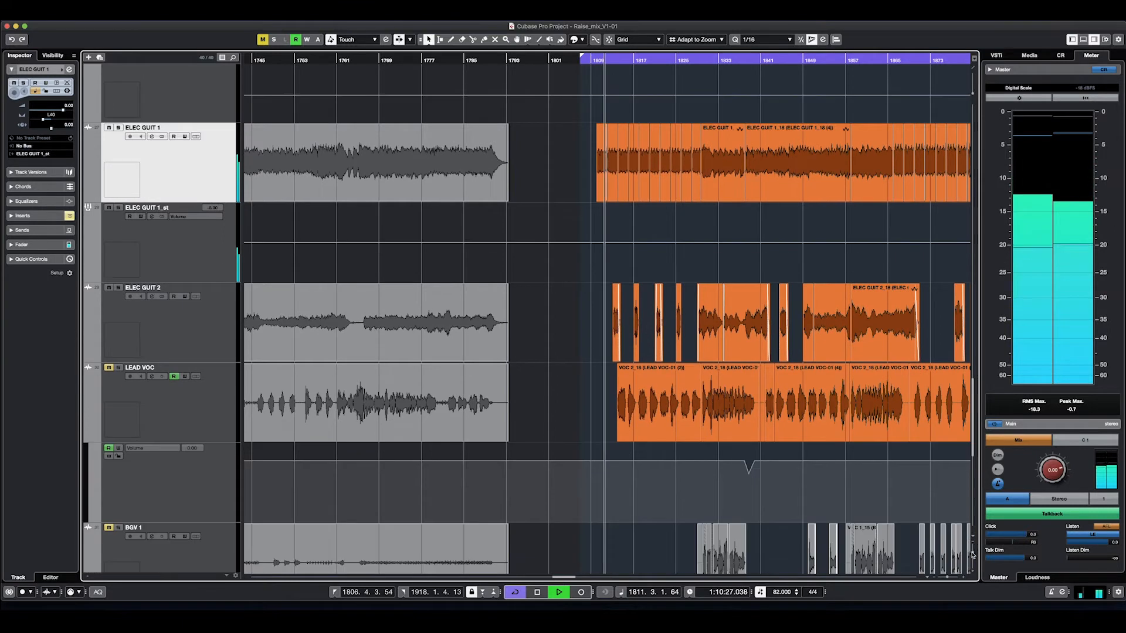
key(g)
key(g)
key(g)
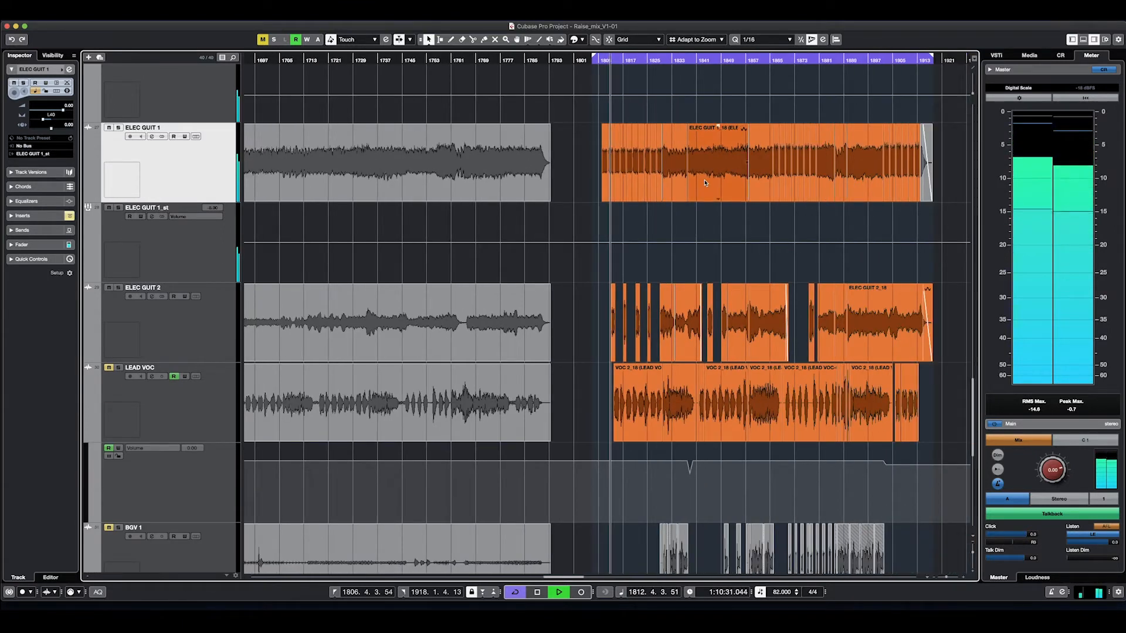
key(space)
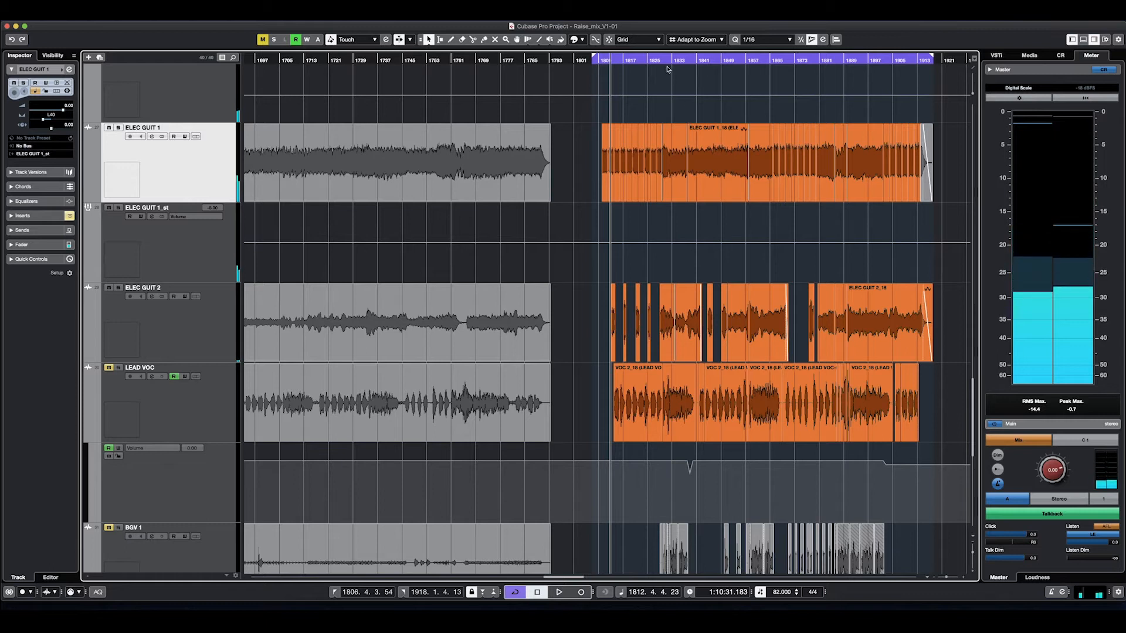
Step: Play the mix from about bar 1829 and again from about bar 1857 to check the guitar in other sections
click(662, 61)
key(space)
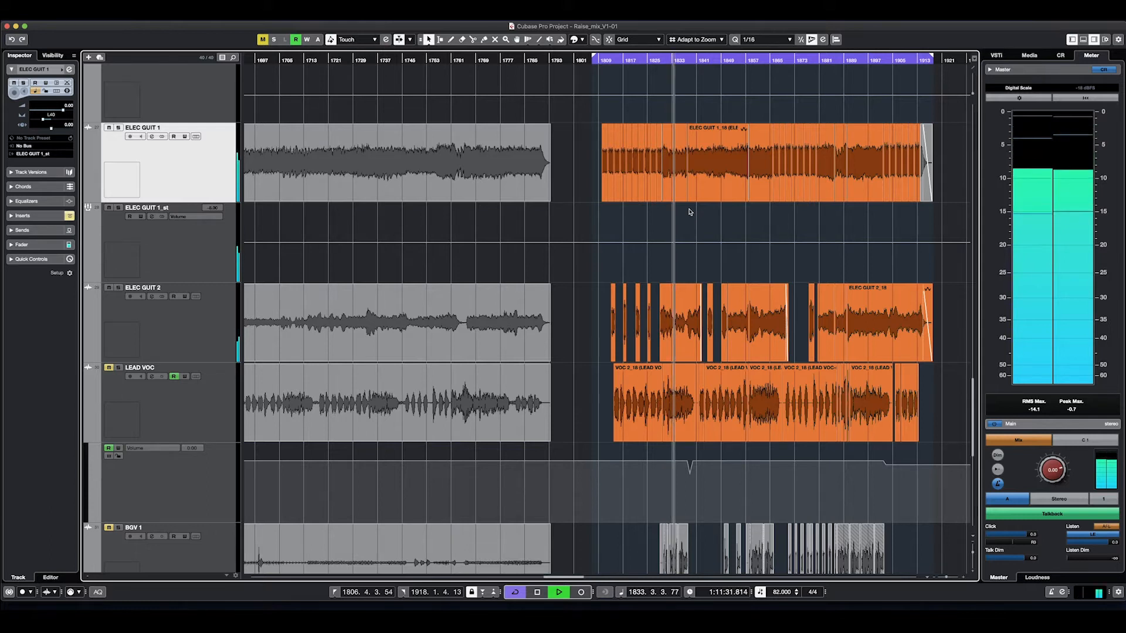
key(space)
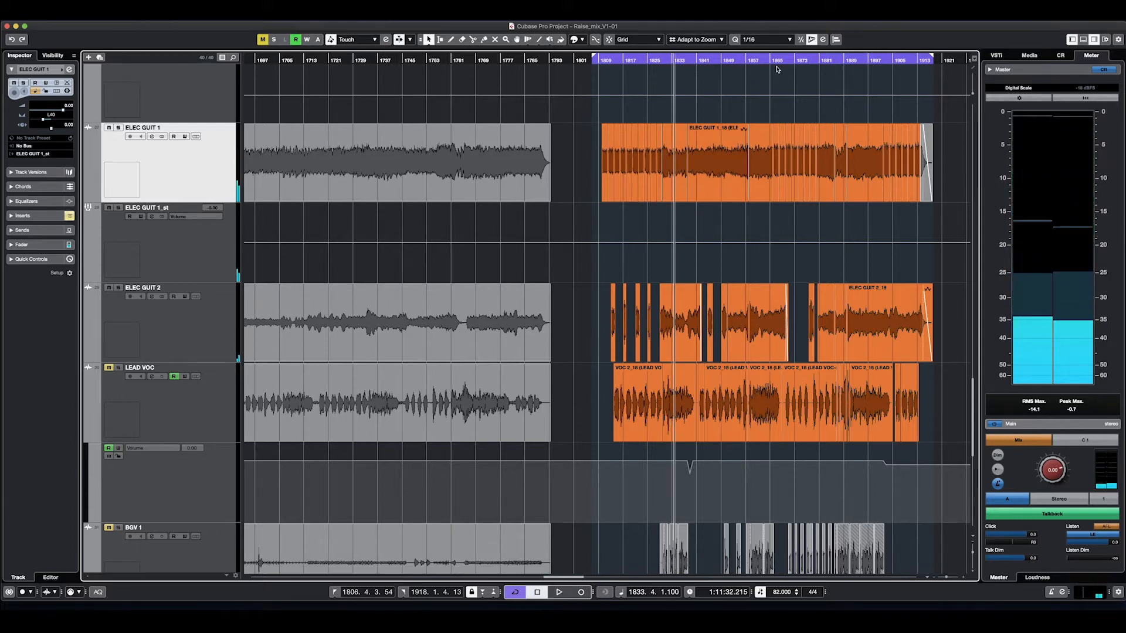
click(746, 62)
key(space)
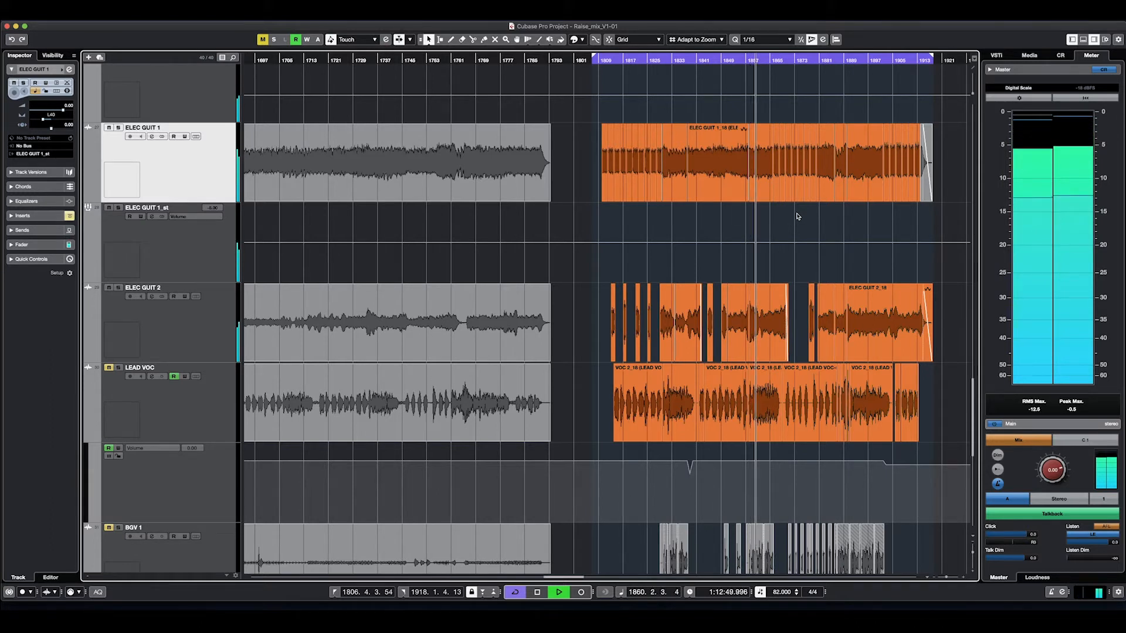
key(space)
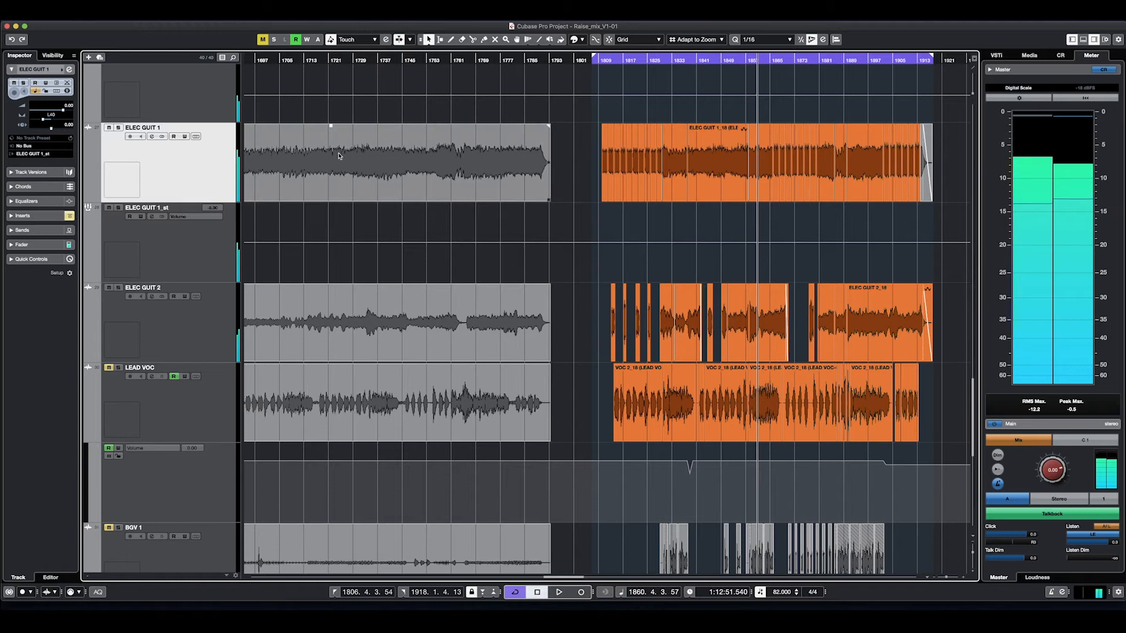
Step: Solo ELEC GUIT 1, open its channel settings and activate the equalizer's PRE low-cut filter
click(118, 128)
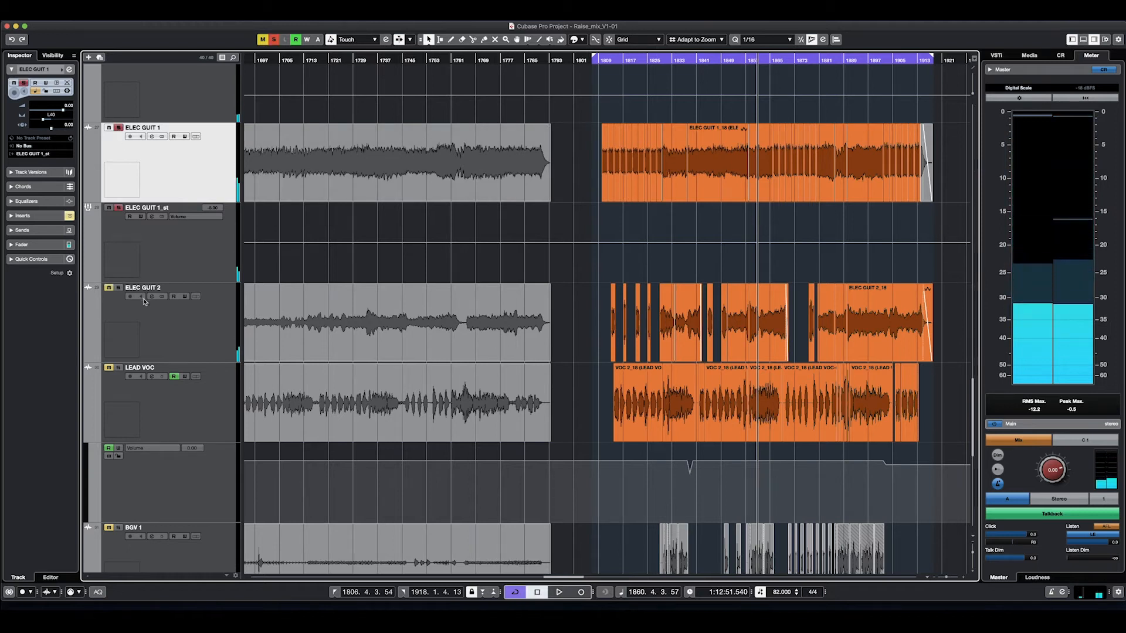
click(152, 137)
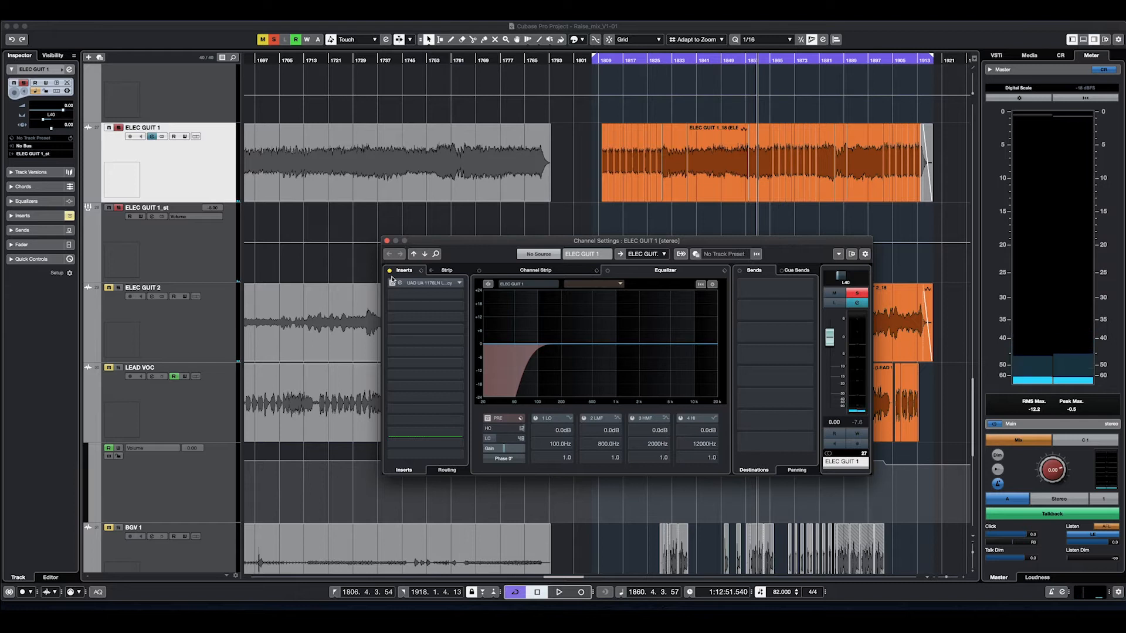
click(488, 419)
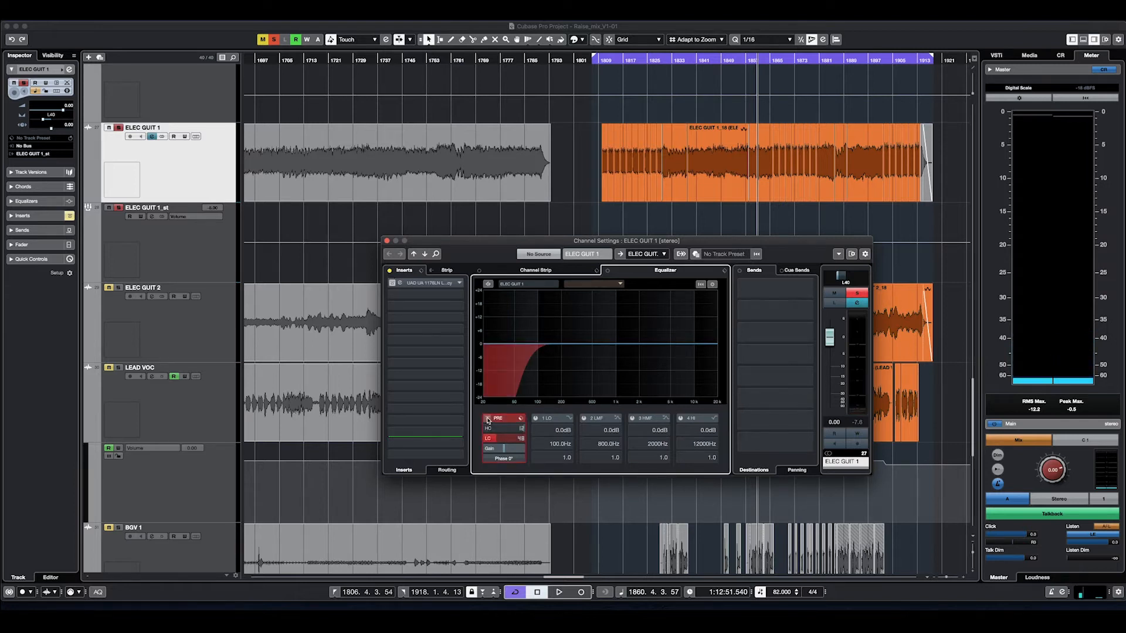
drag(589, 244, 612, 212)
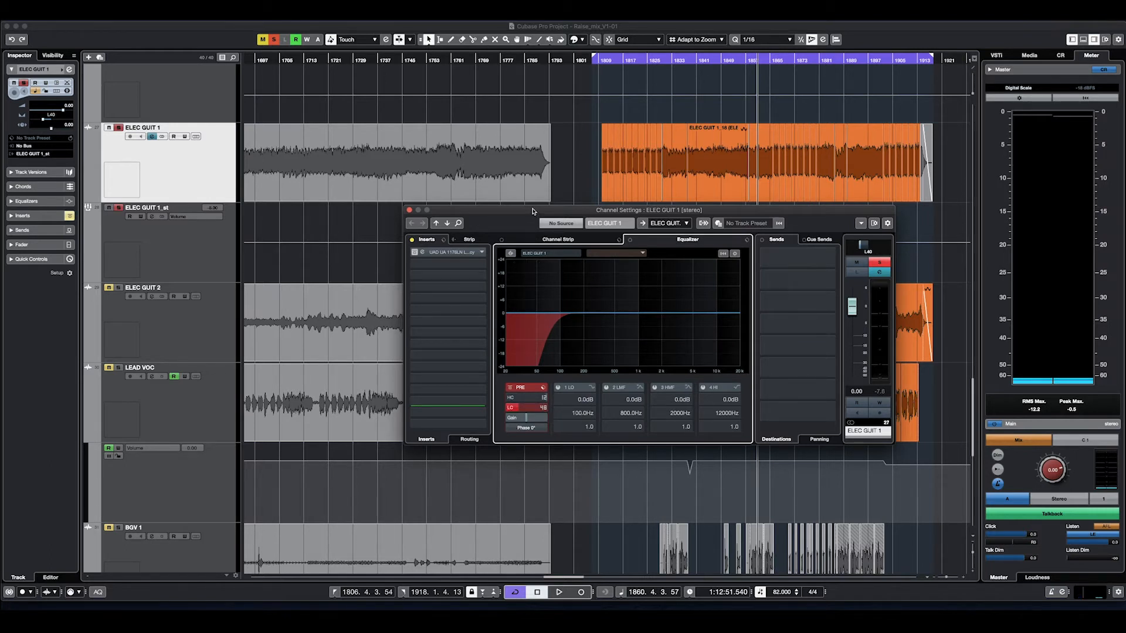
mouse_move(533, 212)
mouse_down()
mouse_move(526, 251)
mouse_move(532, 218)
mouse_up()
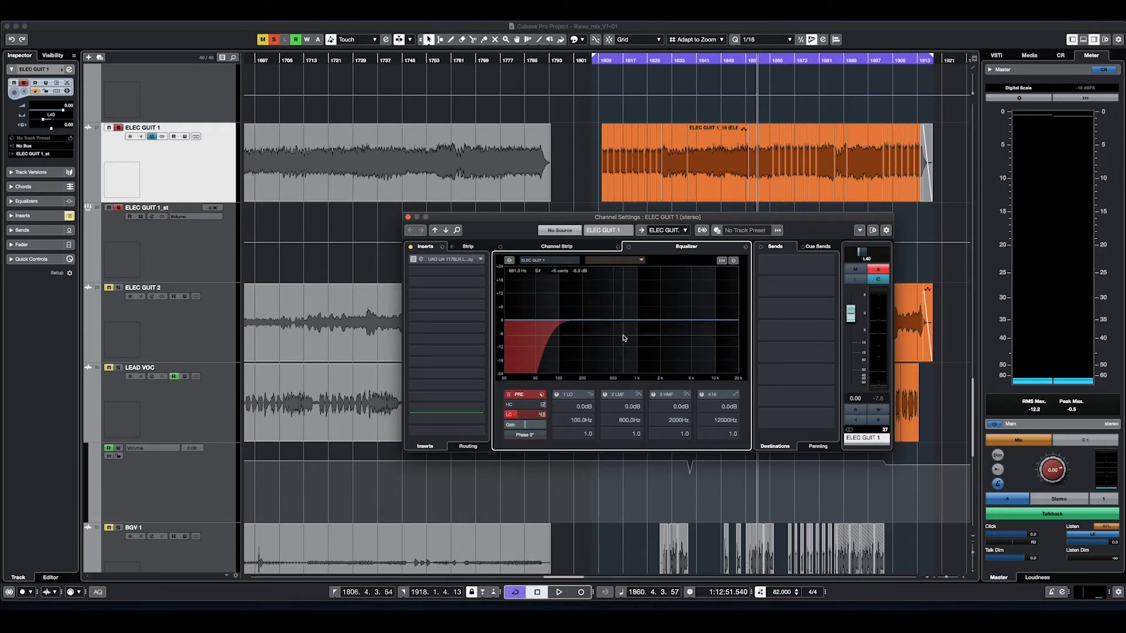
Step: Bypass the PRE filter on ELEC GUIT 1 and play short passages to examine the unfiltered low end in the spectrum
click(507, 395)
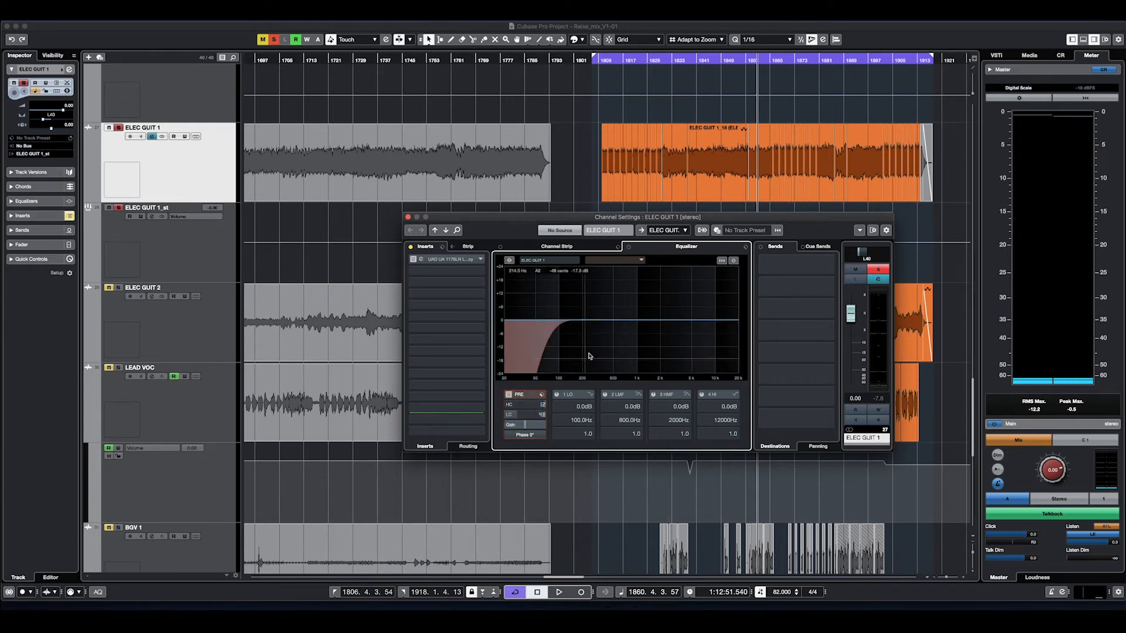
key(space)
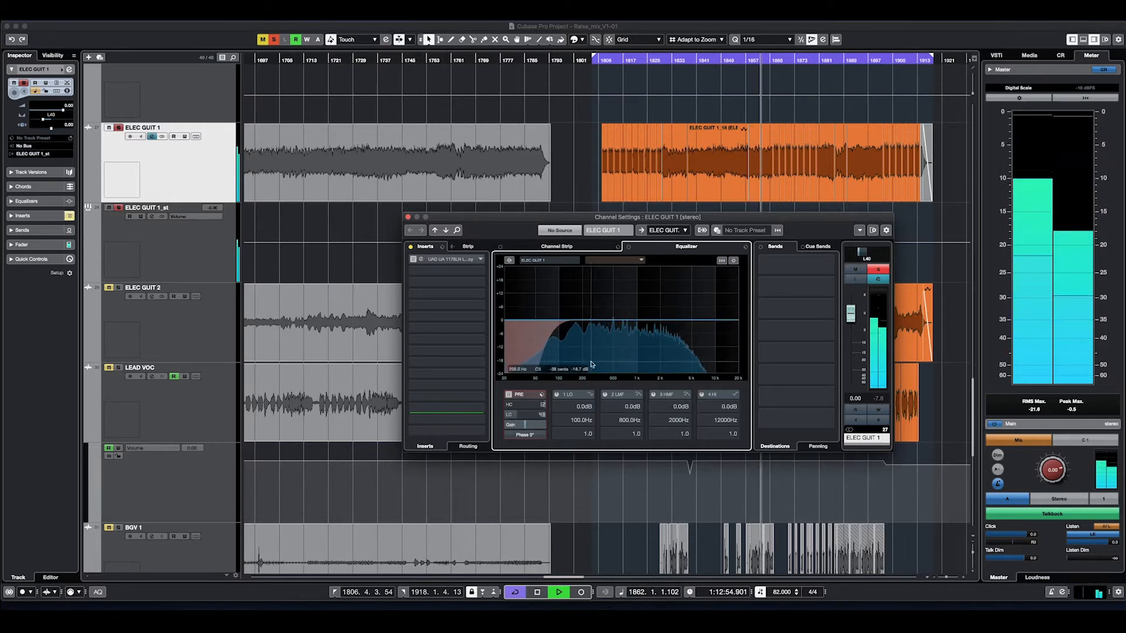
key(space)
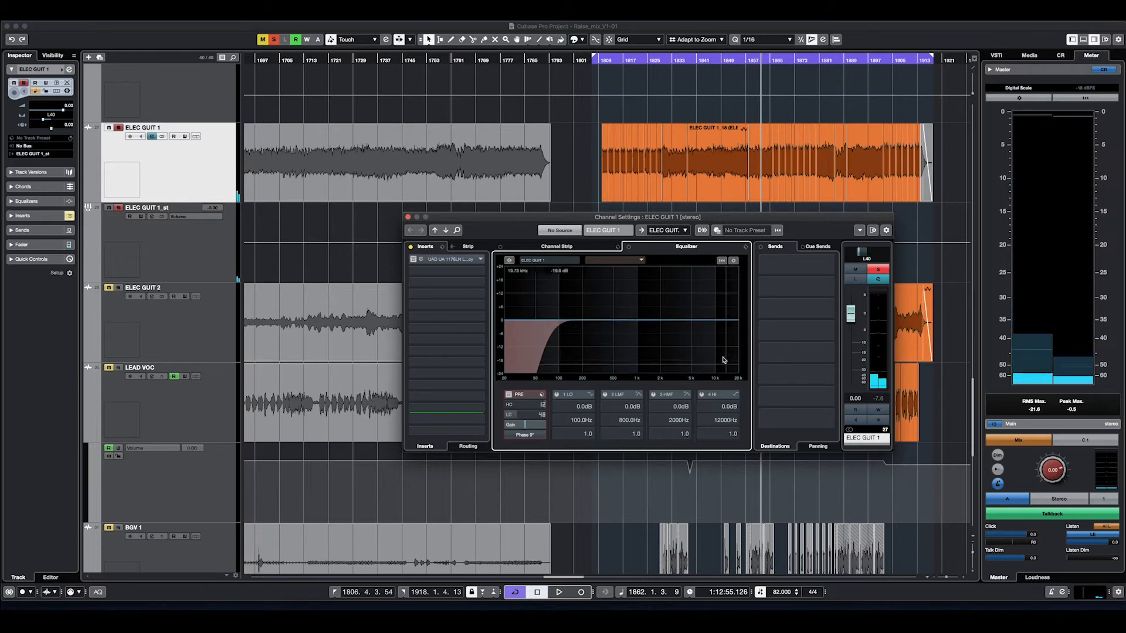
key(space)
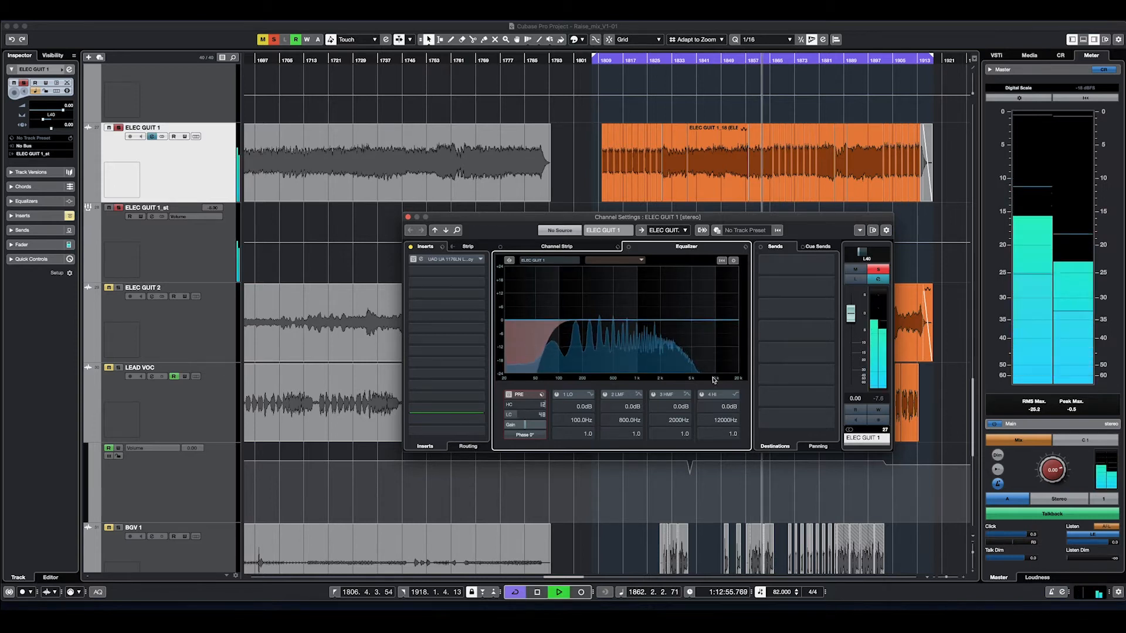
key(space)
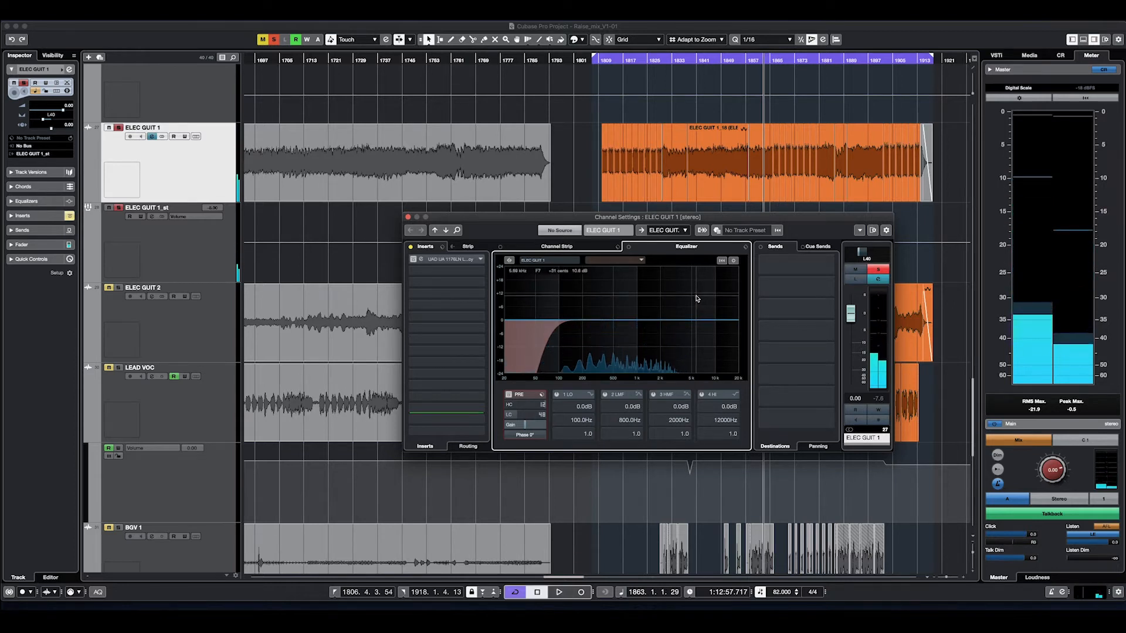
key(space)
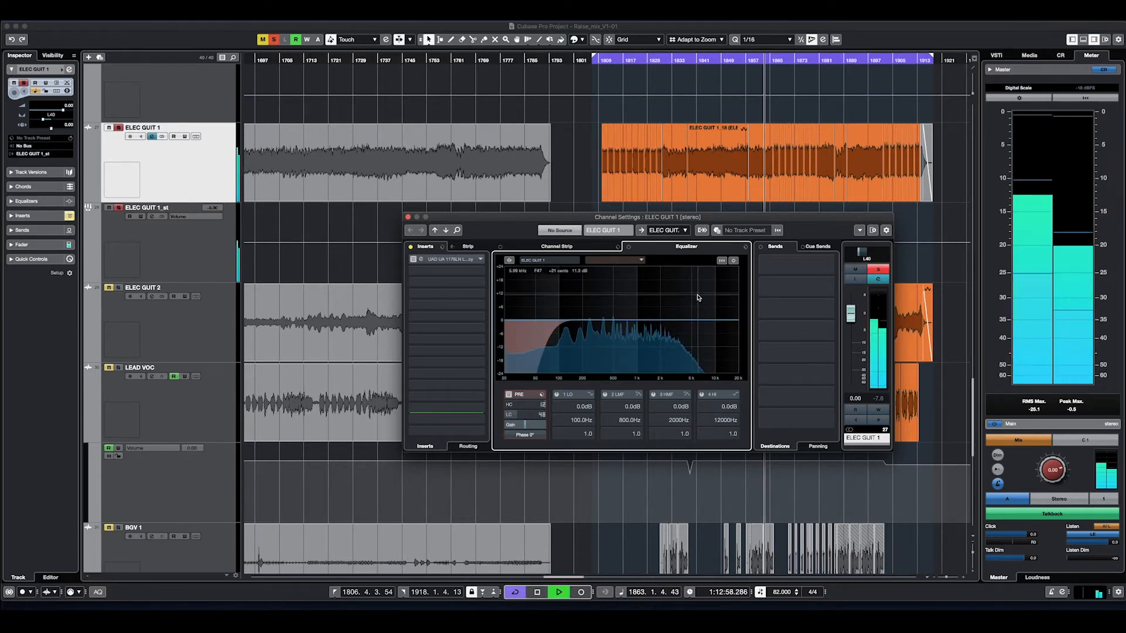
key(space)
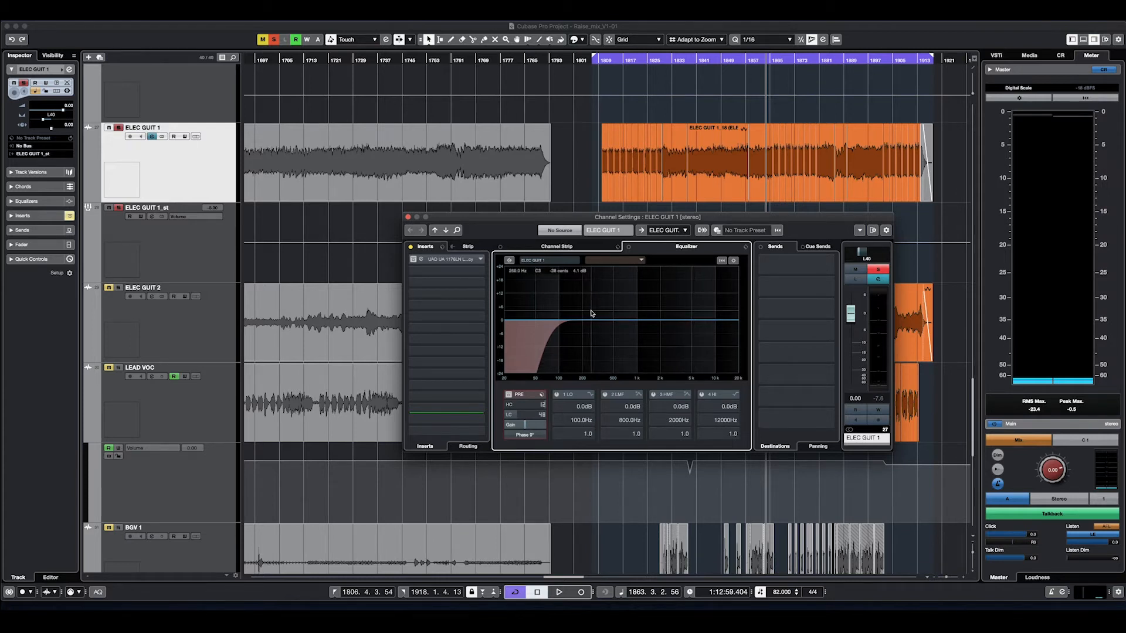
Step: Reactivate the PRE low-cut filter on ELEC GUIT 1, comparing it bypassed and active during playback
click(509, 414)
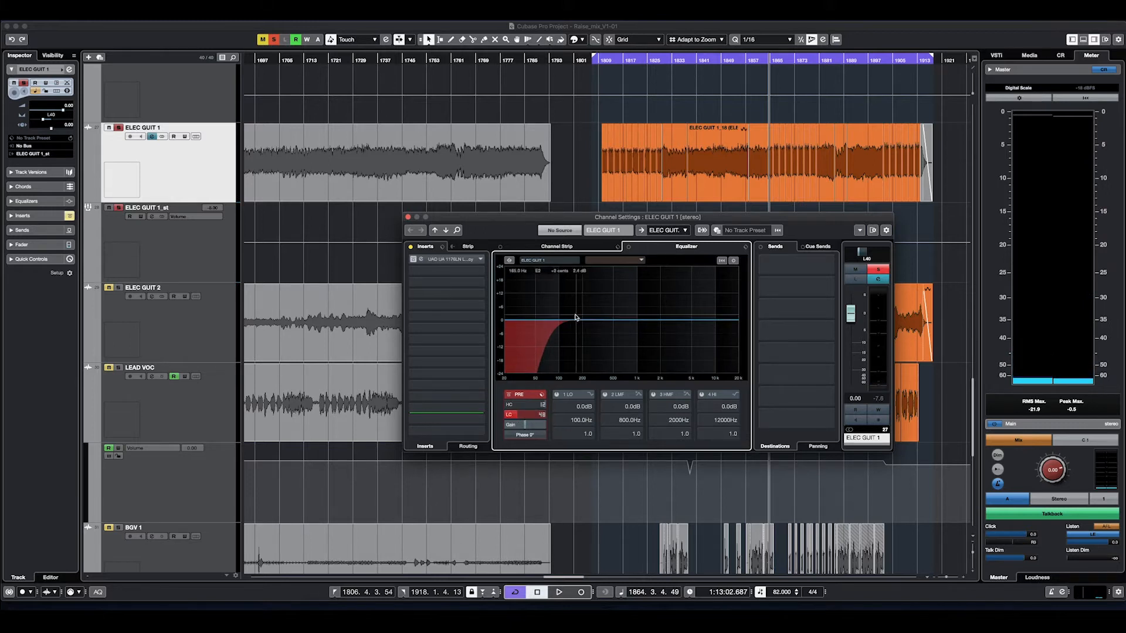
key(space)
click(509, 398)
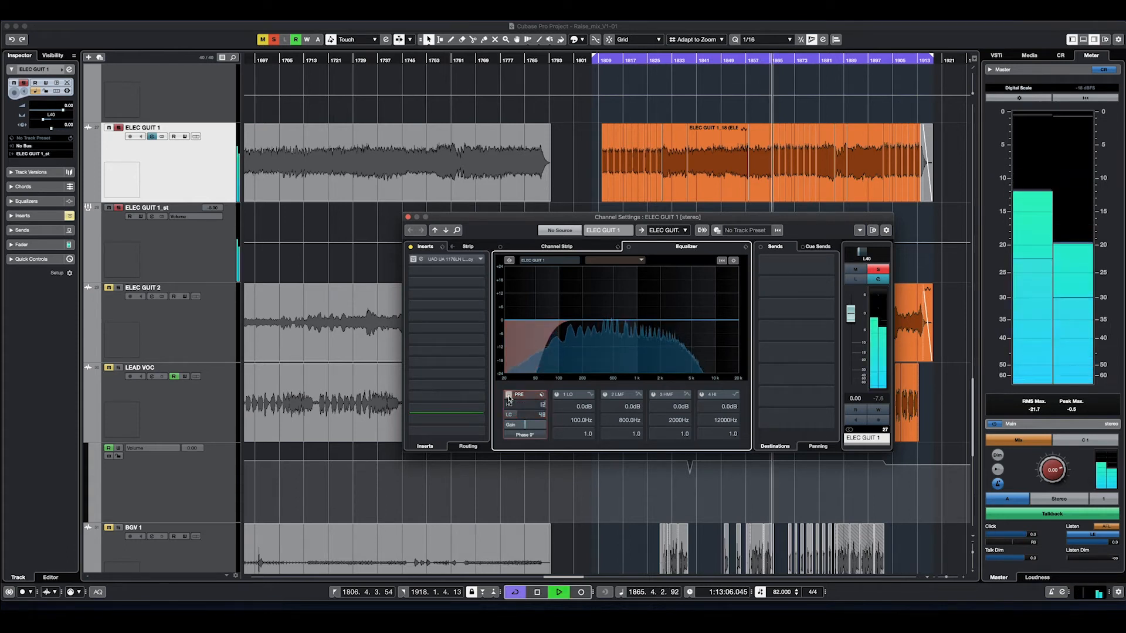
click(509, 398)
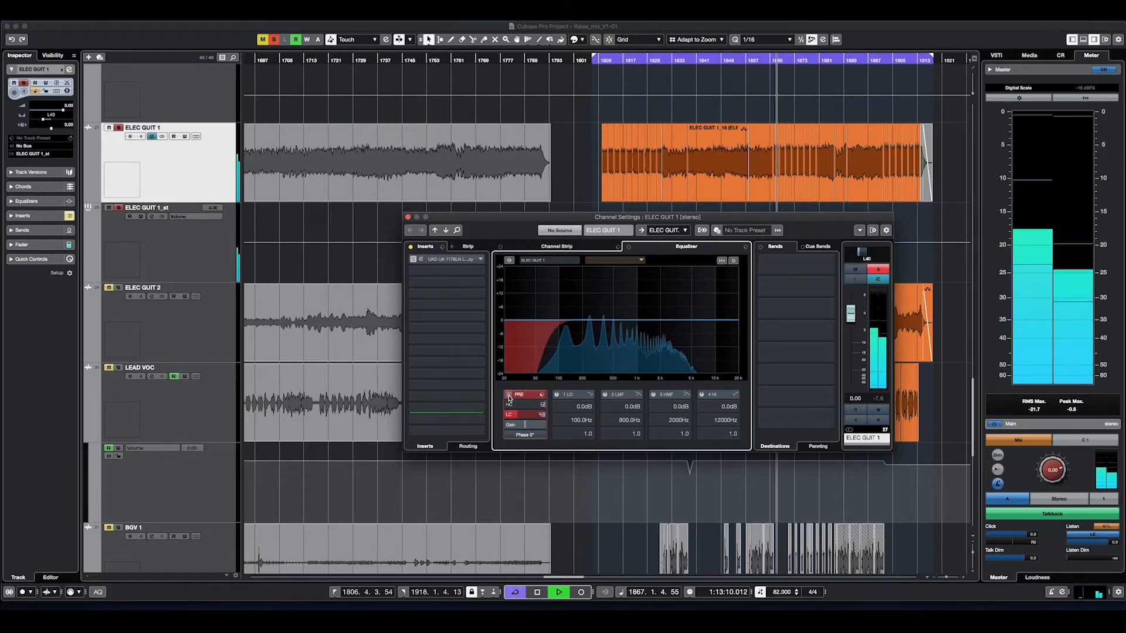
key(space)
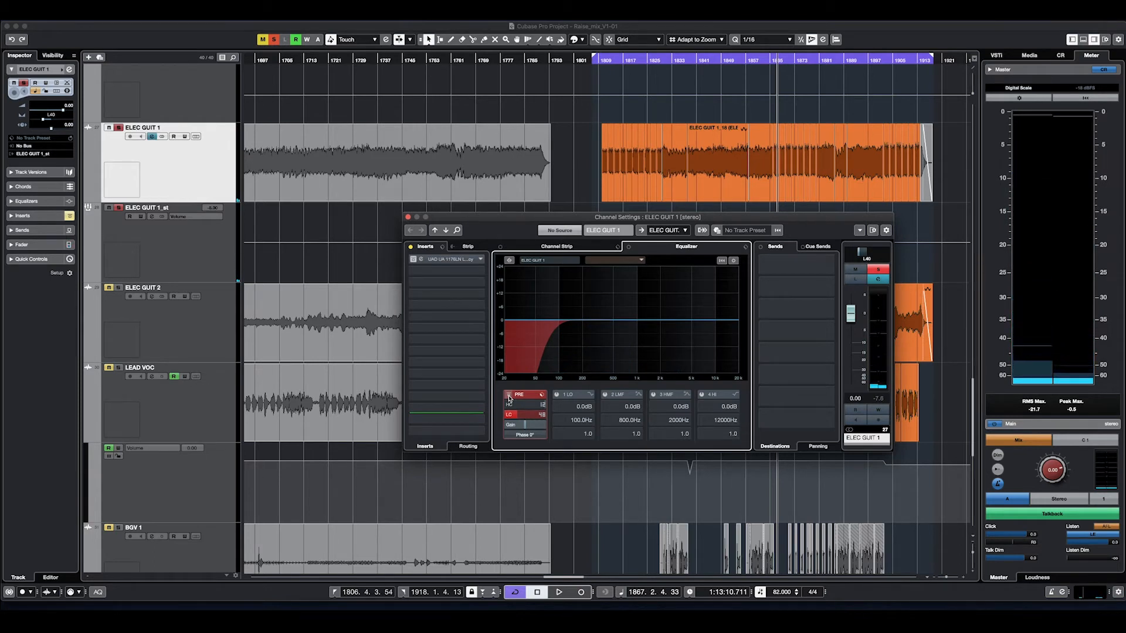
Step: Activate the UAD UA 1176LN Legacy insert on ELEC GUIT 1, show its plug-in window and audition it from bar 1811
click(611, 61)
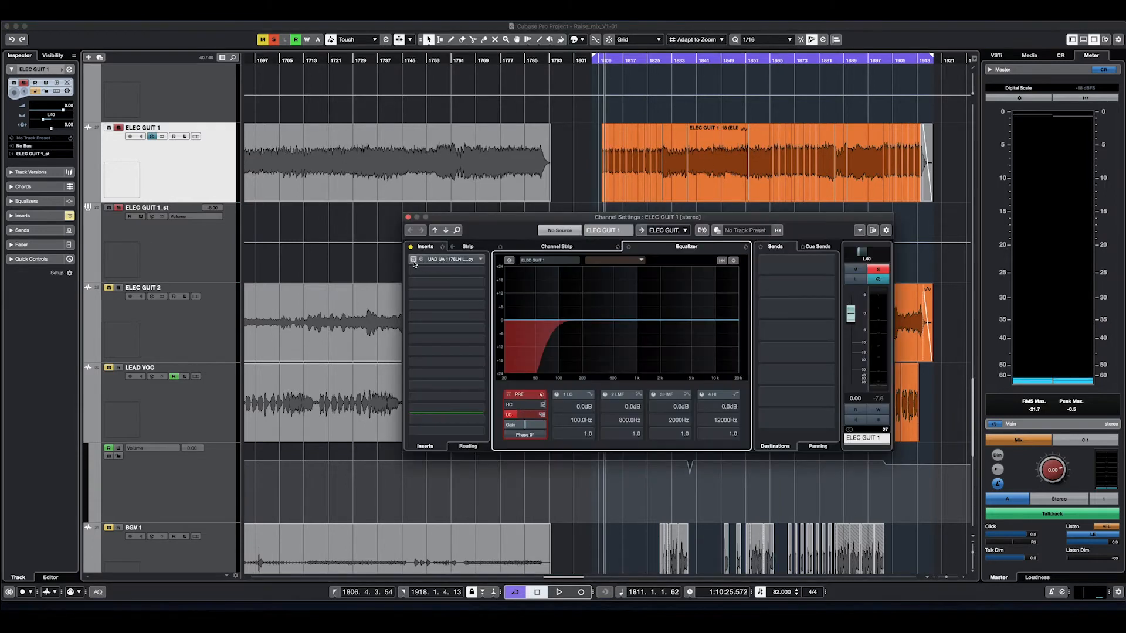
click(450, 260)
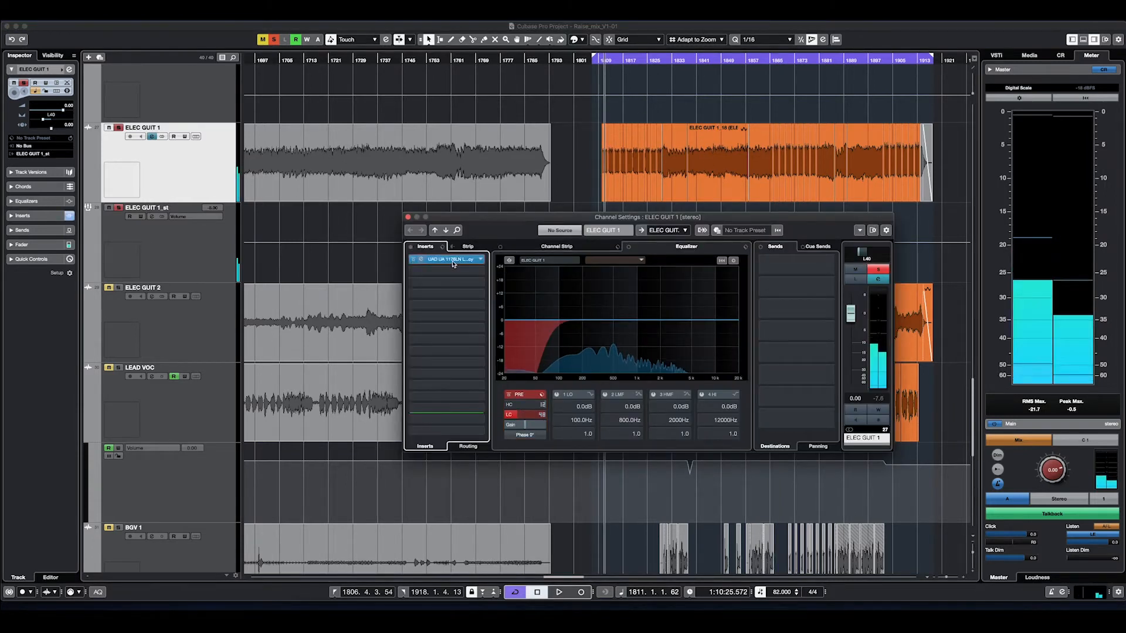
drag(509, 148, 597, 298)
key(space)
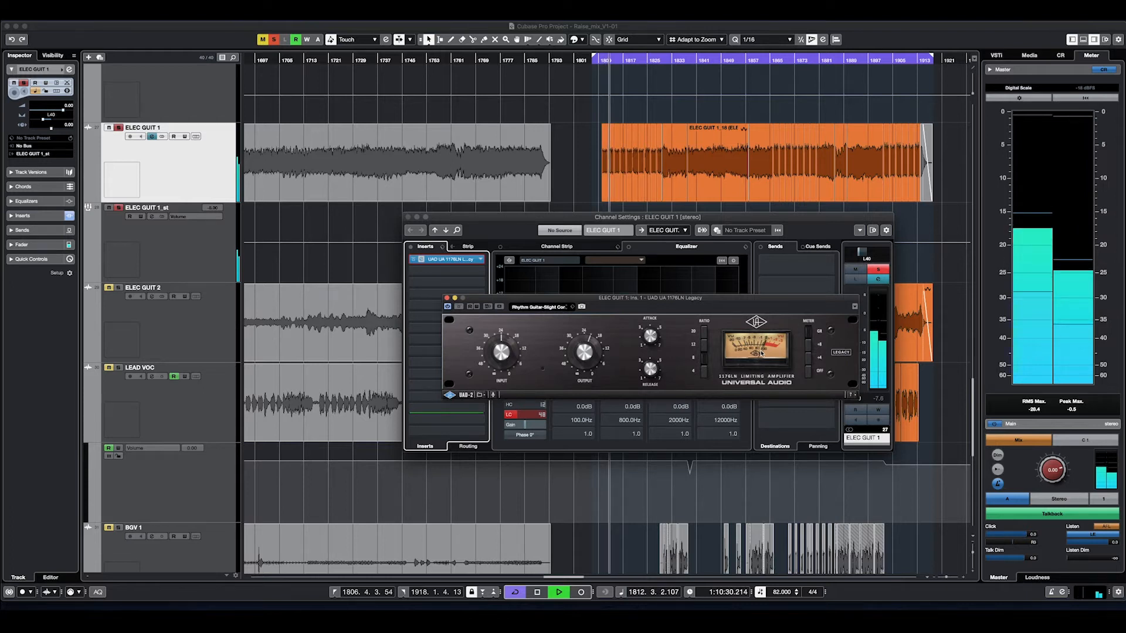
key(space)
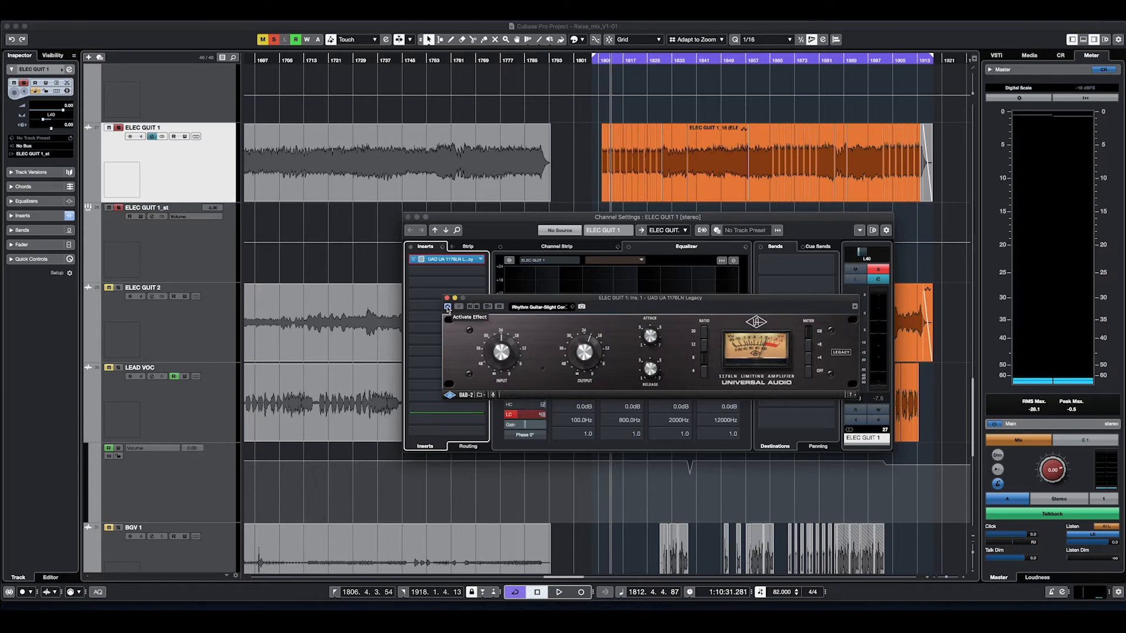
Step: Compare ELEC GUIT 1 with the 1176LN compressor bypassed and active, leaving it active
click(447, 308)
key(space)
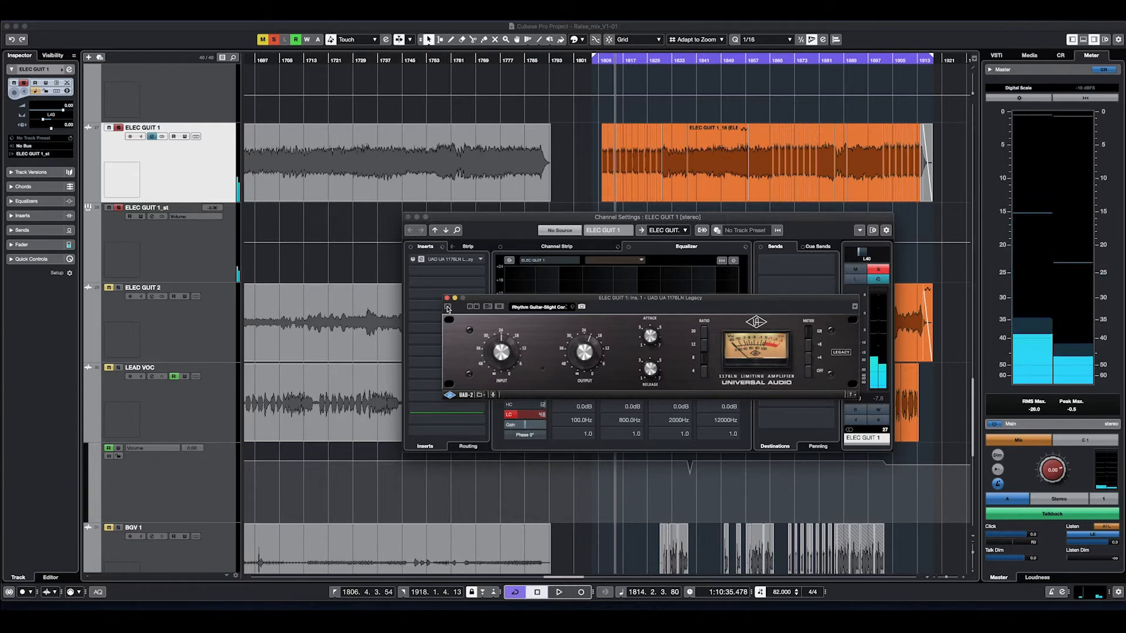
click(447, 307)
key(space)
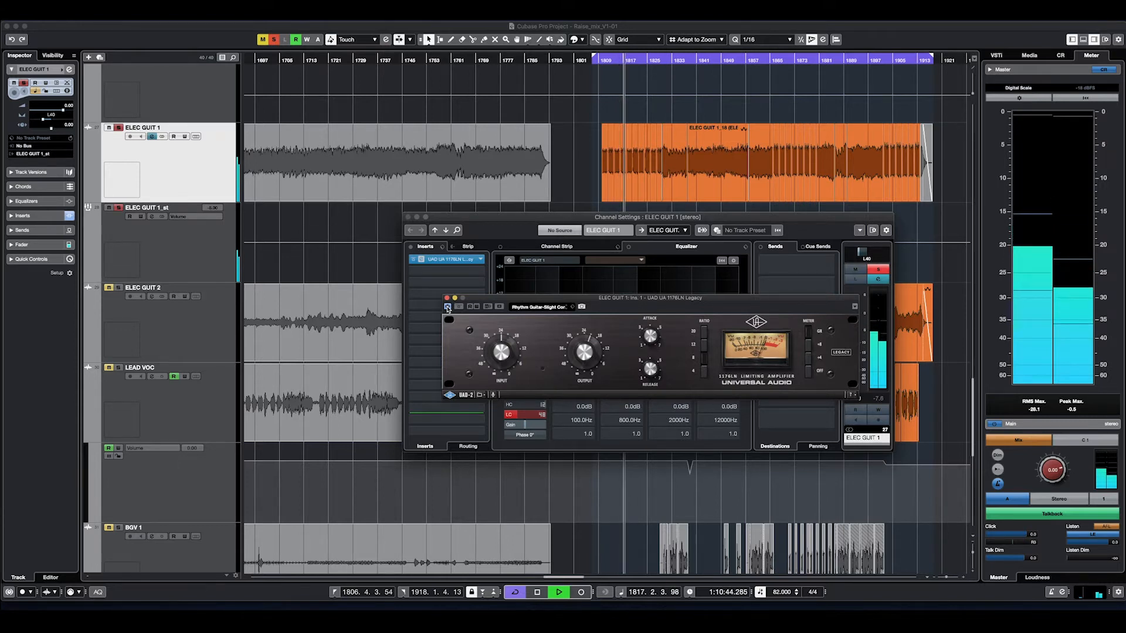
key(space)
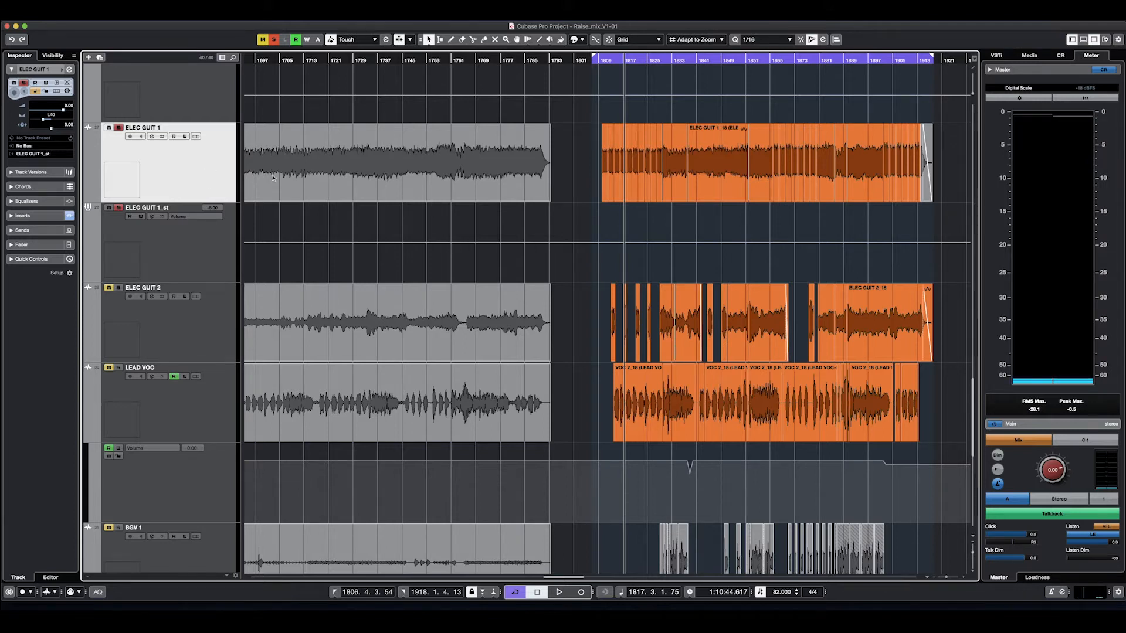
Step: Switch the ELEC GUIT 1 output to Stereo Out and route it back to the ELEC GUIT 1_st group
click(160, 246)
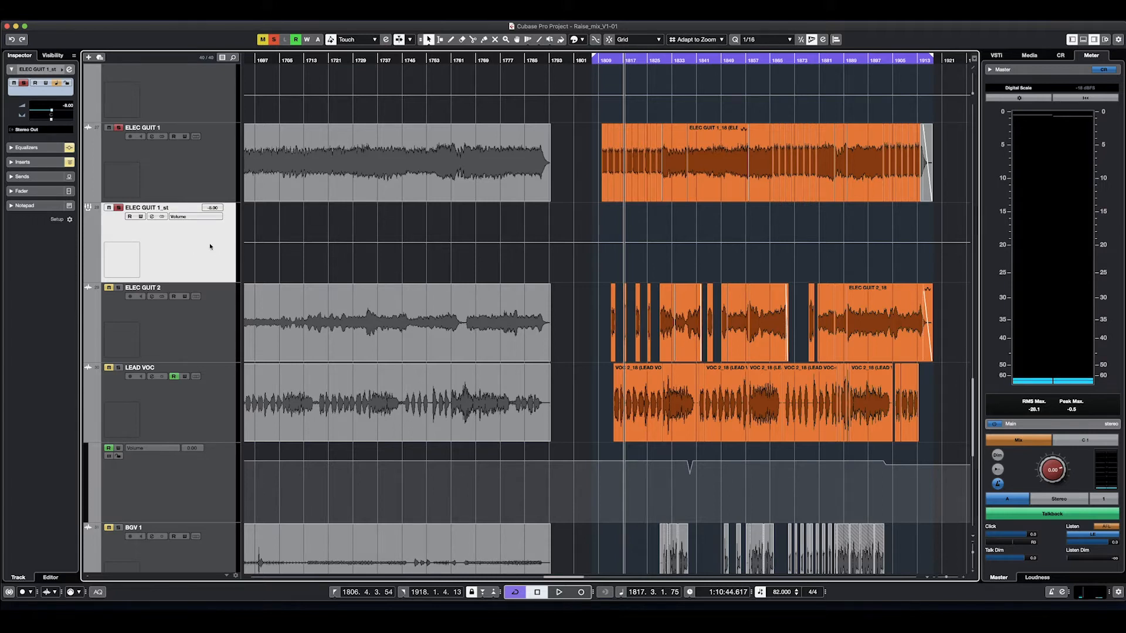
click(219, 170)
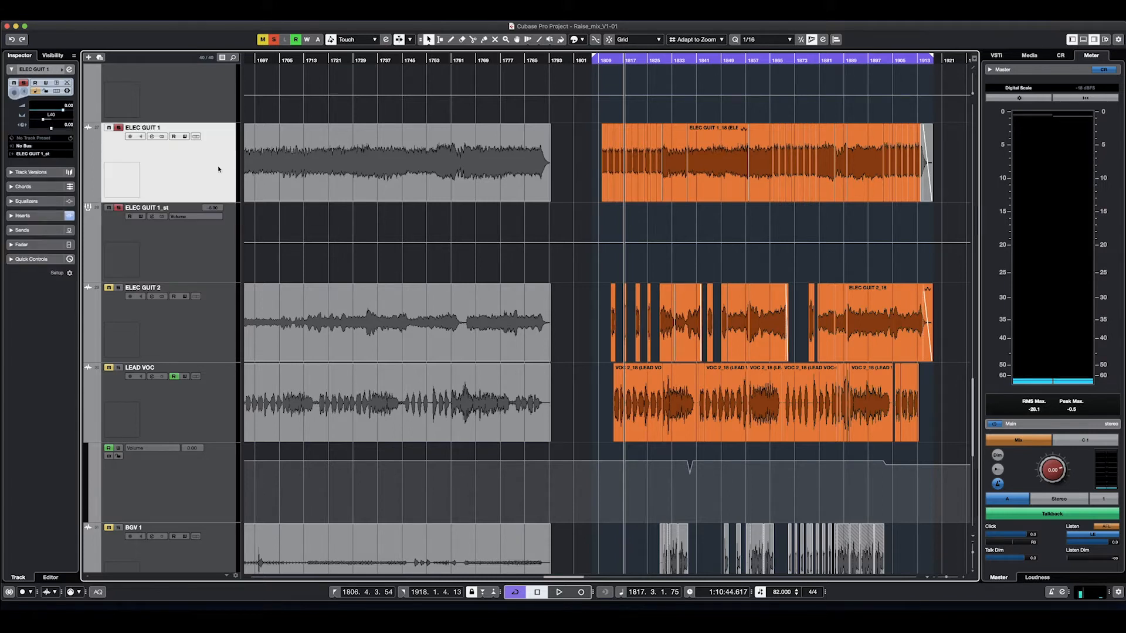
click(152, 137)
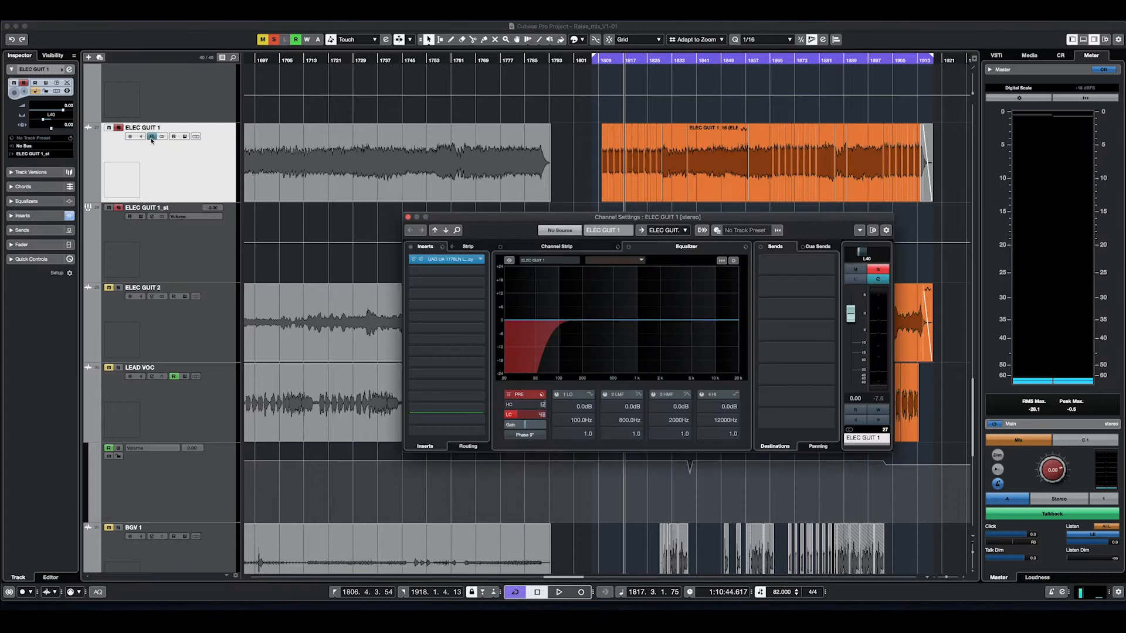
click(685, 231)
click(685, 276)
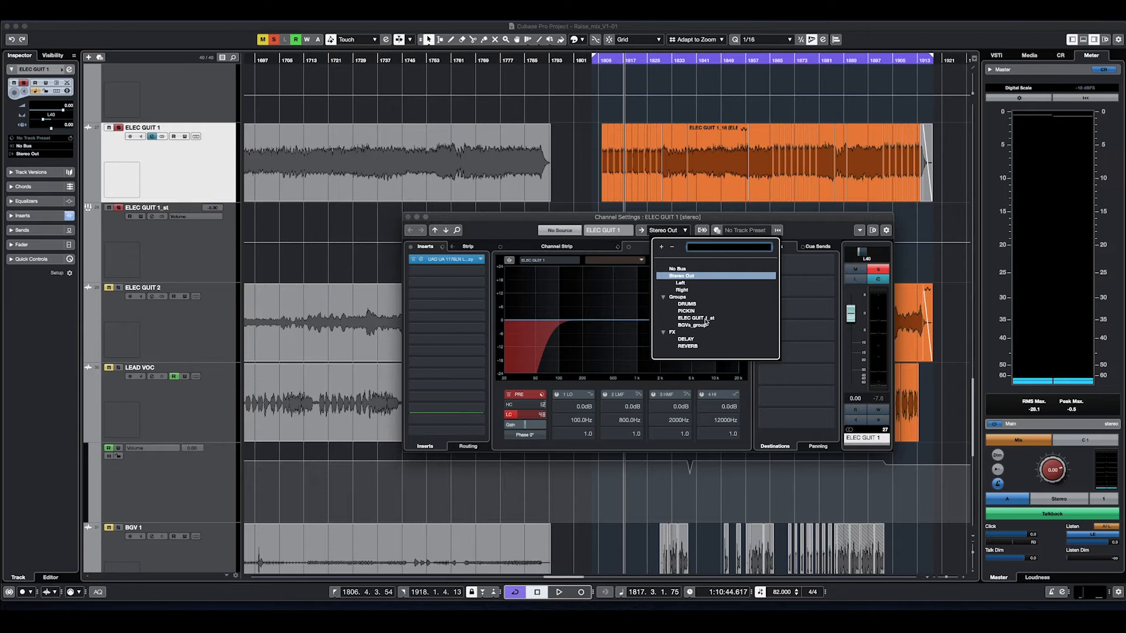
click(706, 319)
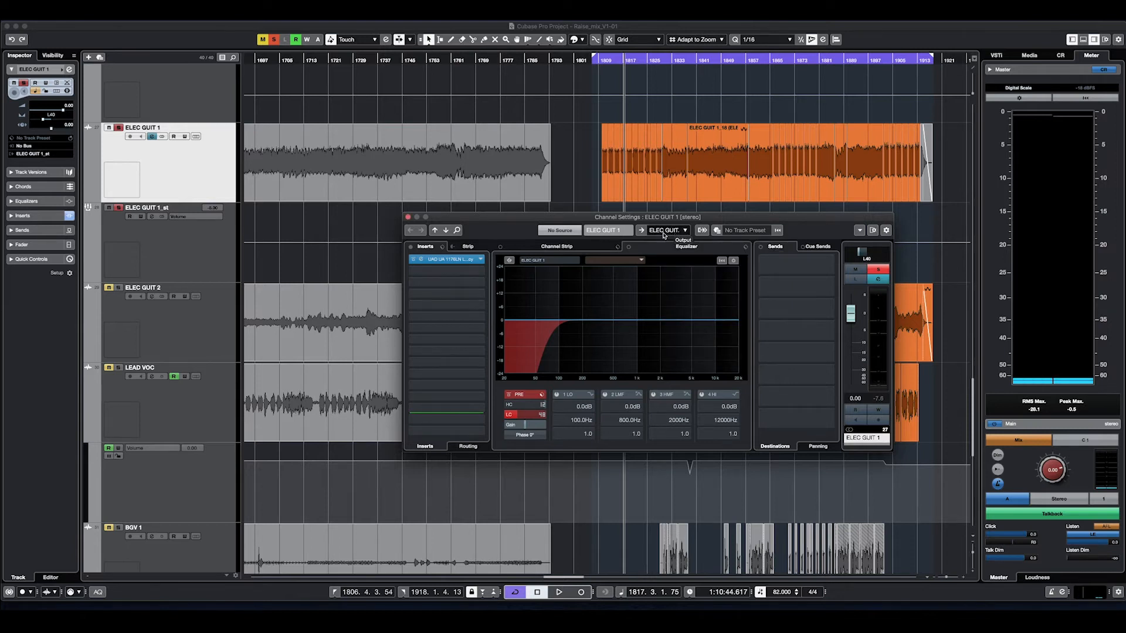
Step: Show the ELEC GUIT 1_st channel settings, activate the EQ with its high-mid cut and audition it during playback
click(196, 265)
click(151, 216)
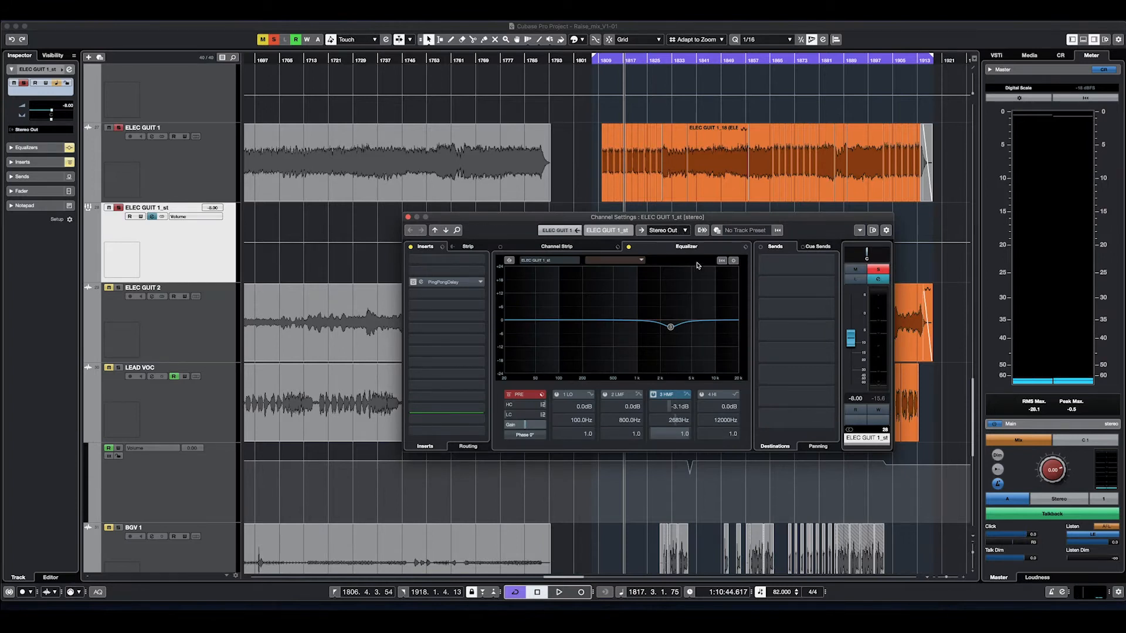
click(671, 328)
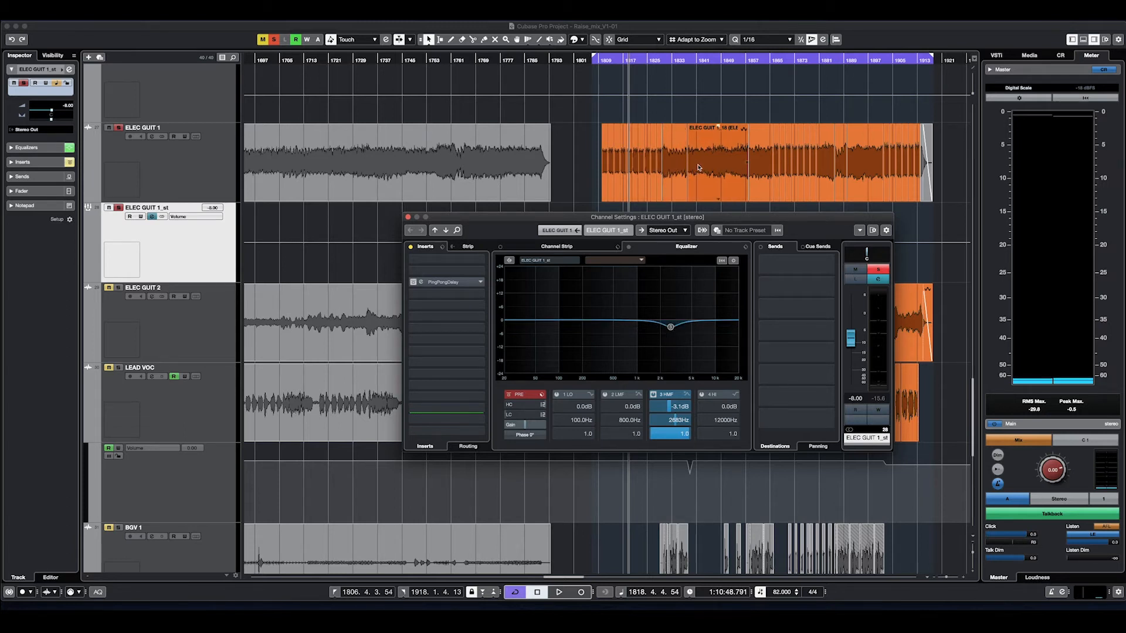
key(space)
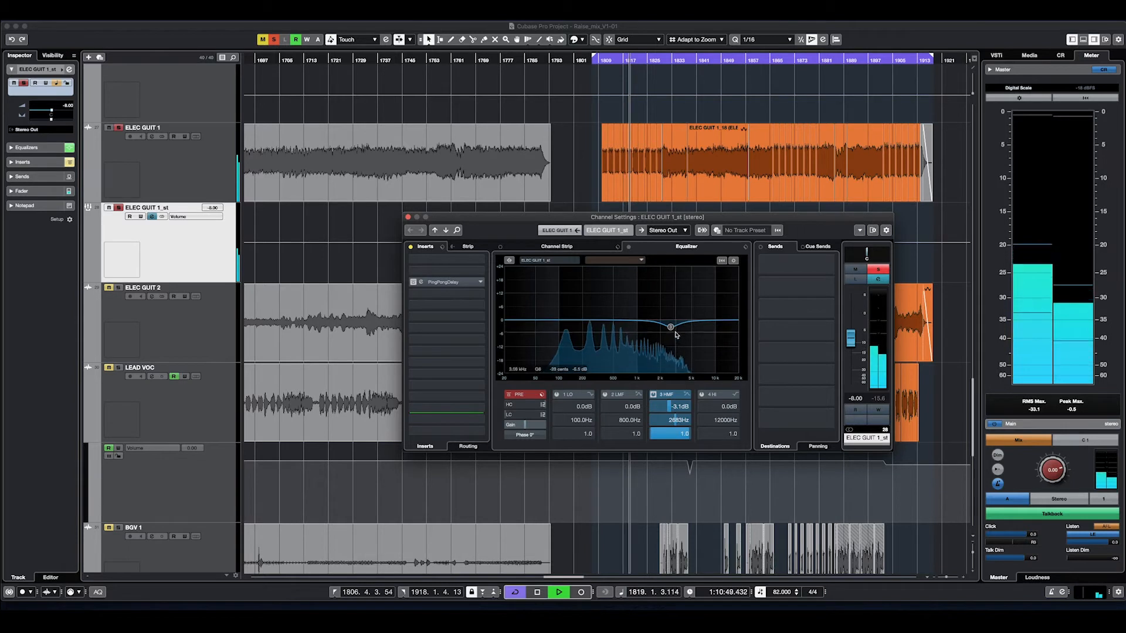
click(629, 248)
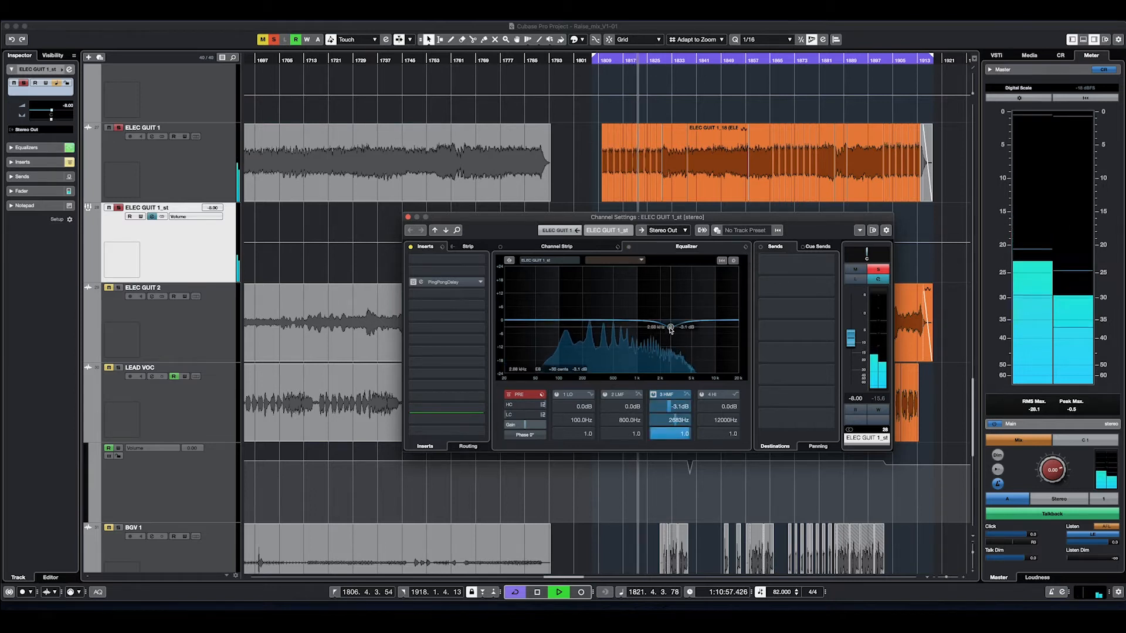
key(space)
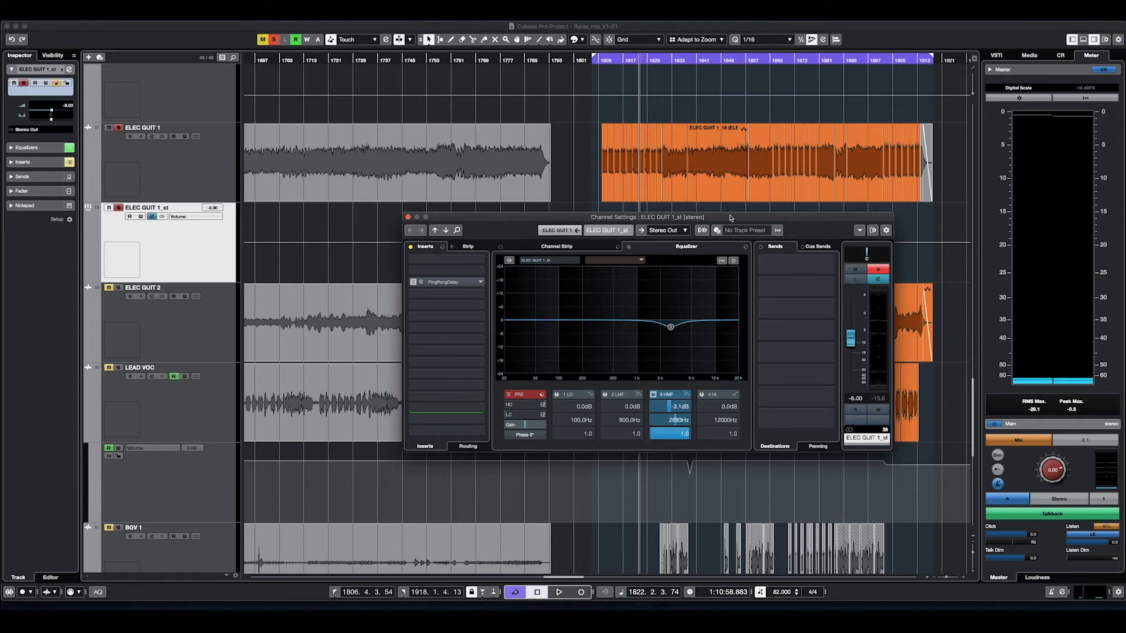
Step: Toggle the PingPongDelay insert on ELEC GUIT 1_st on and off, and audition the group with the delay bypassed
drag(730, 219, 766, 291)
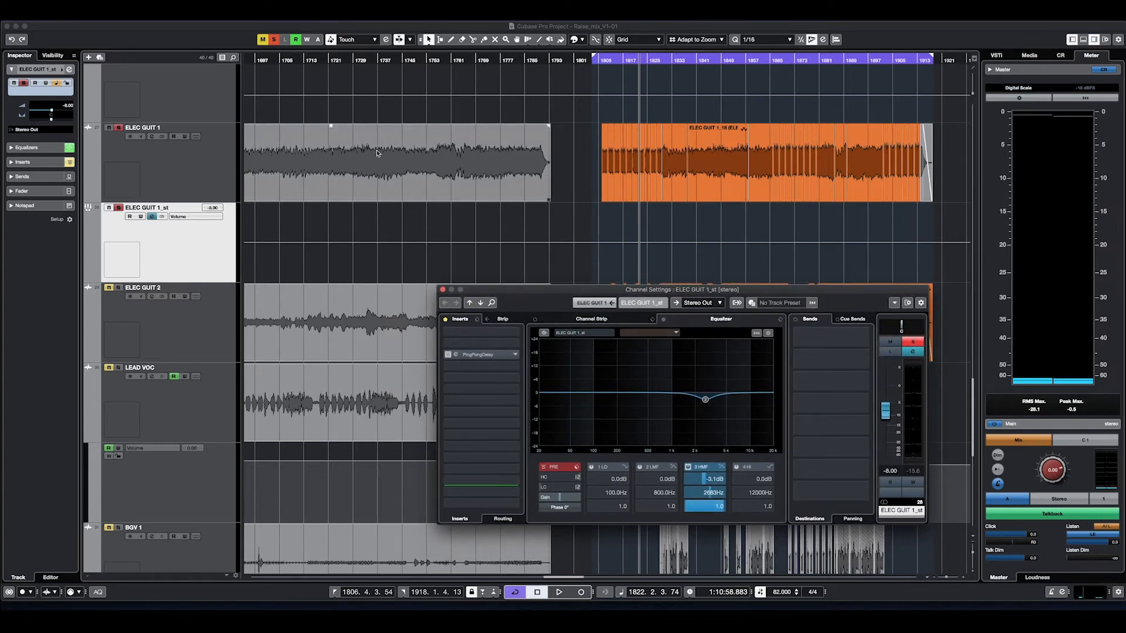
click(447, 355)
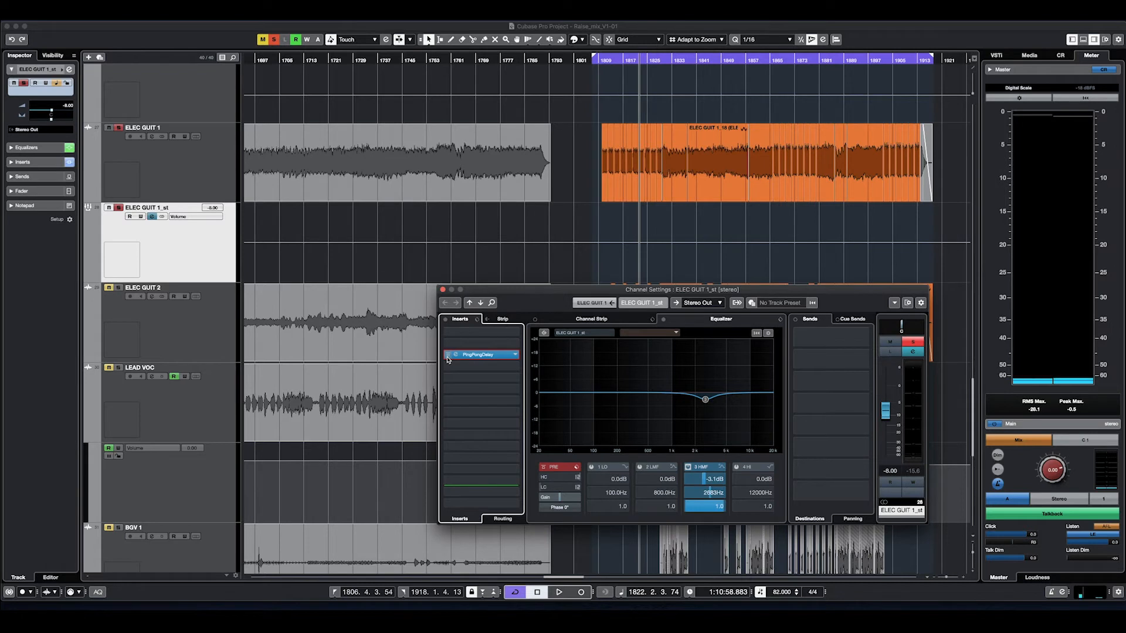
click(447, 355)
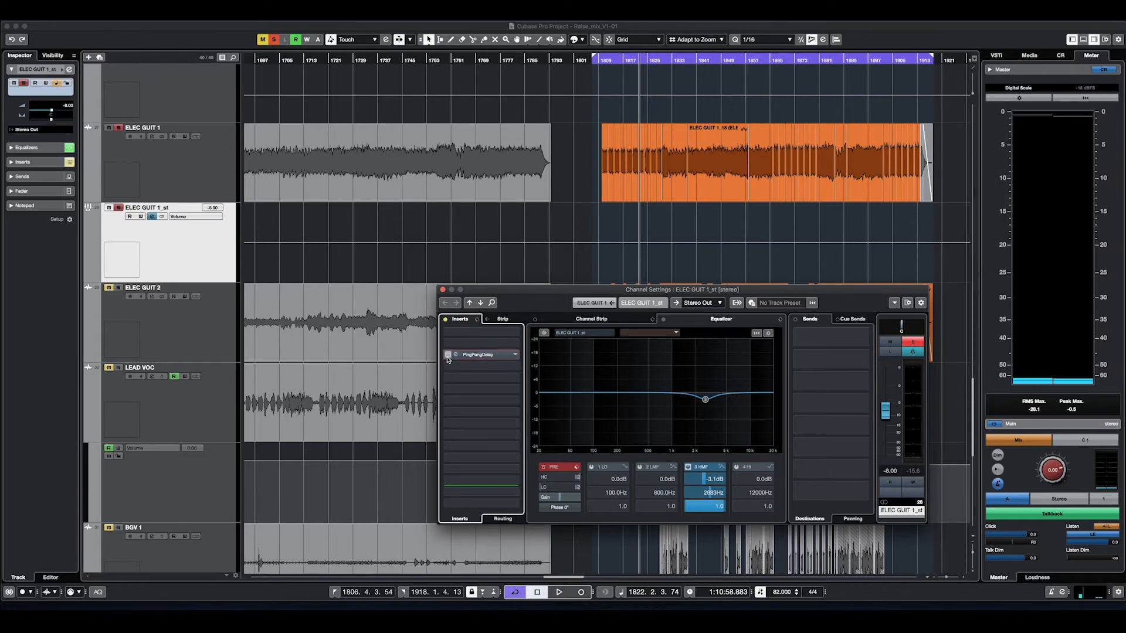
key(space)
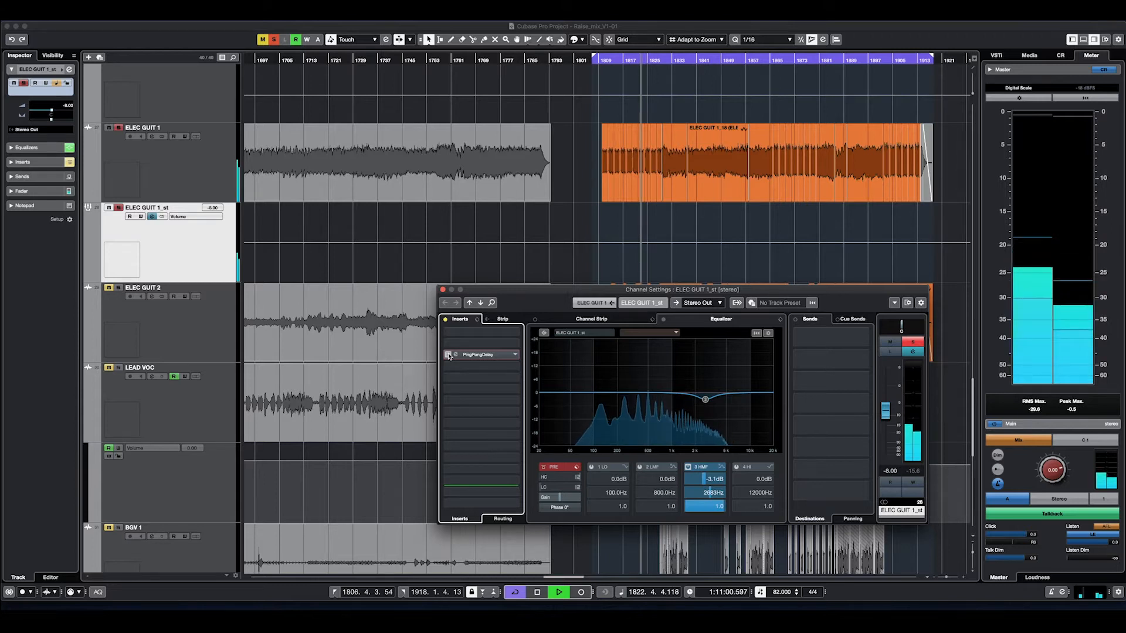
key(space)
Step: Activate the PingPongDelay insert on ELEC GUIT 1_st, audition it from around bar 1811 and review its delay settings
click(605, 62)
key(e)
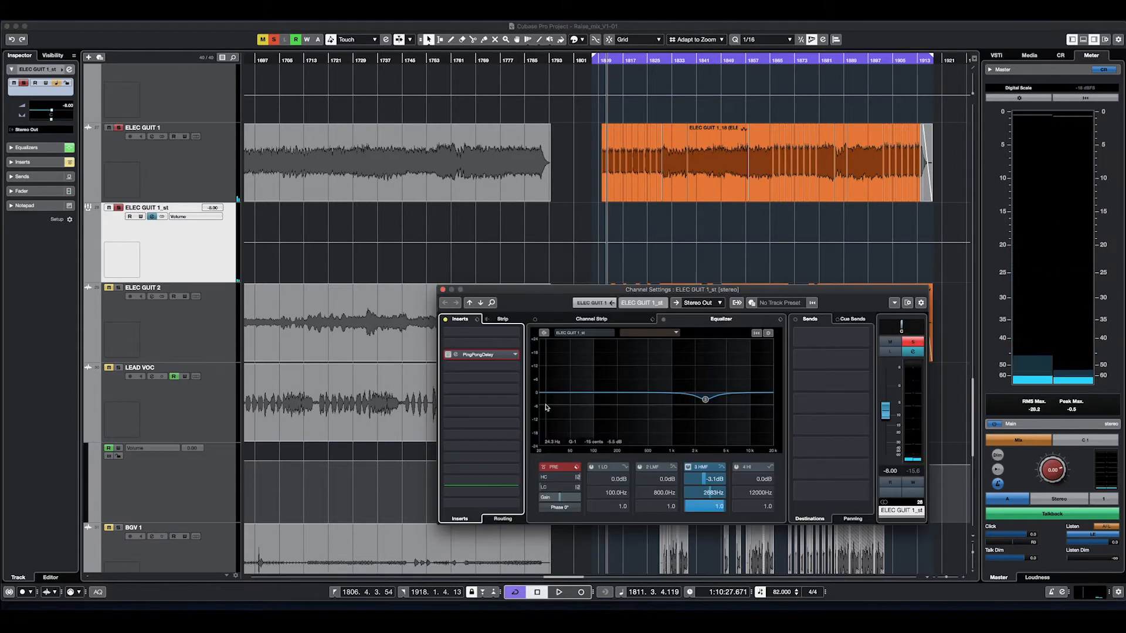
click(447, 357)
key(space)
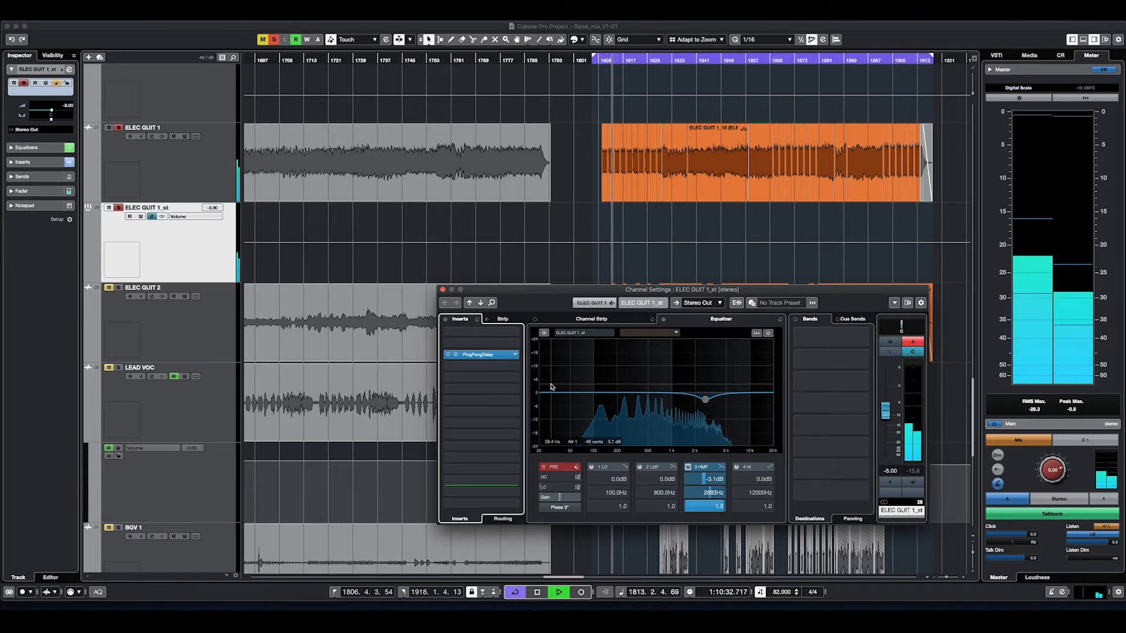
key(space)
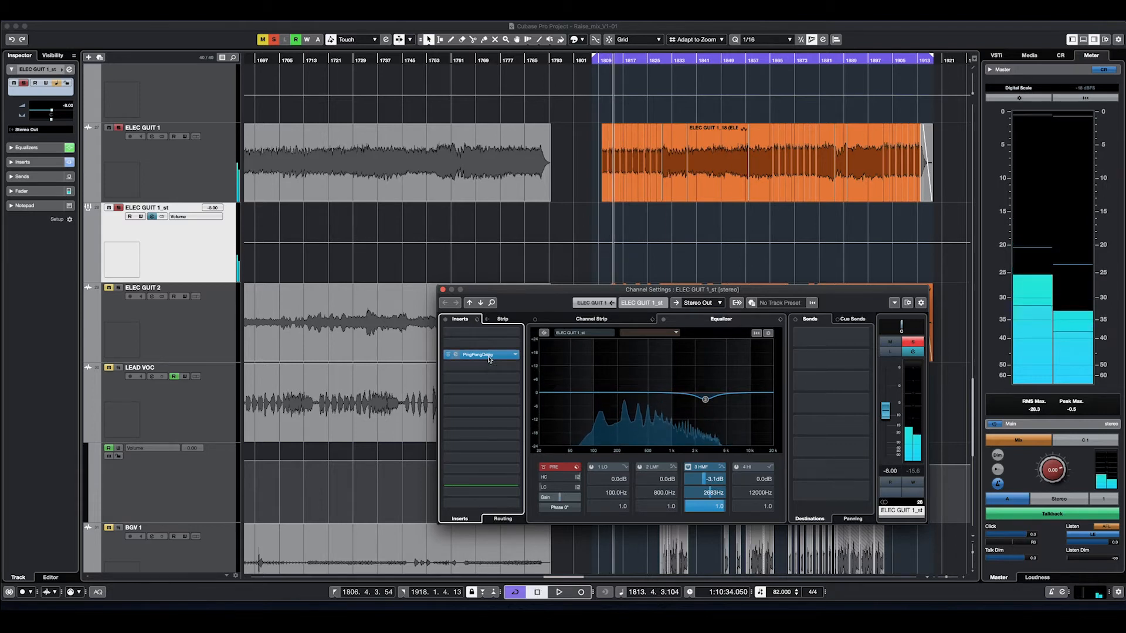
click(486, 356)
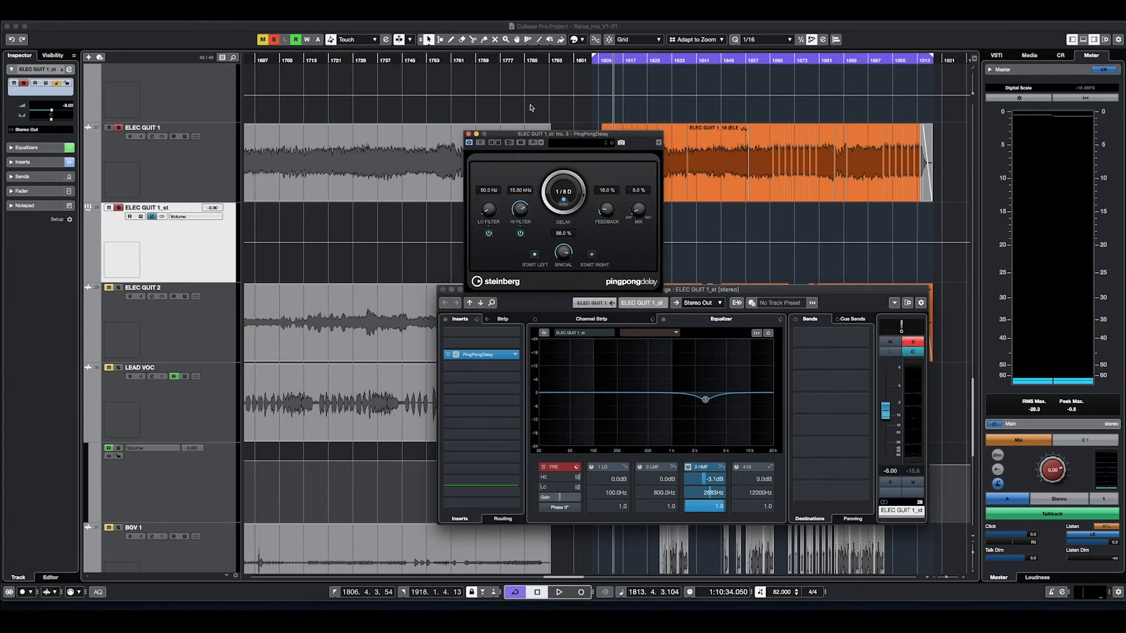
click(469, 135)
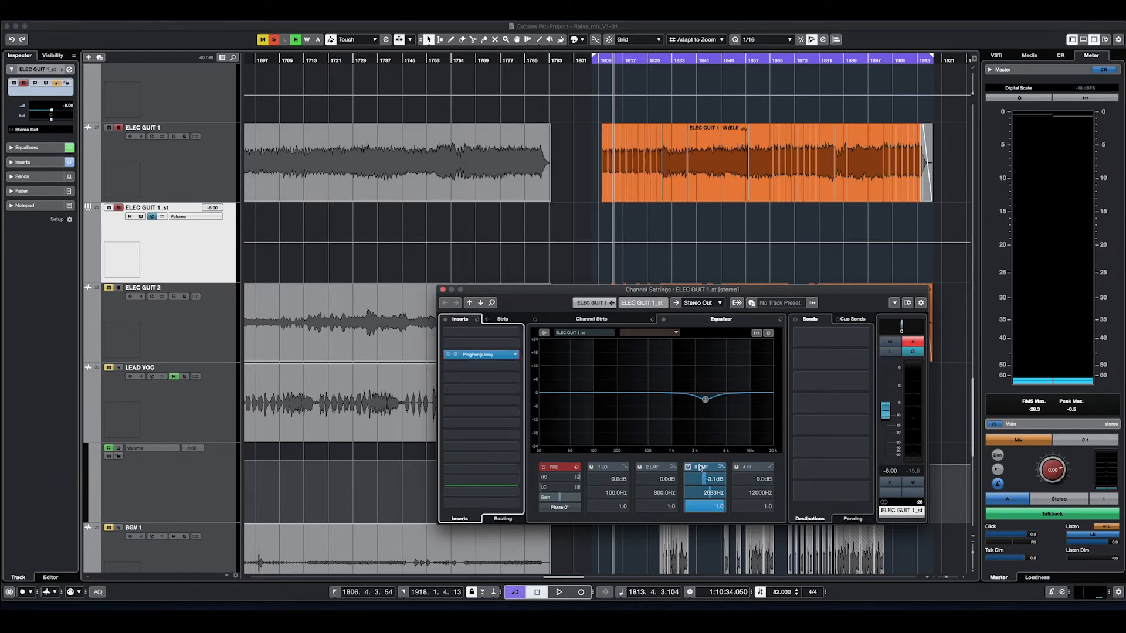
Step: Compare the channel settings of ELEC GUIT 1 and its ELEC GUIT 1_st group, switching between the two tracks
click(211, 188)
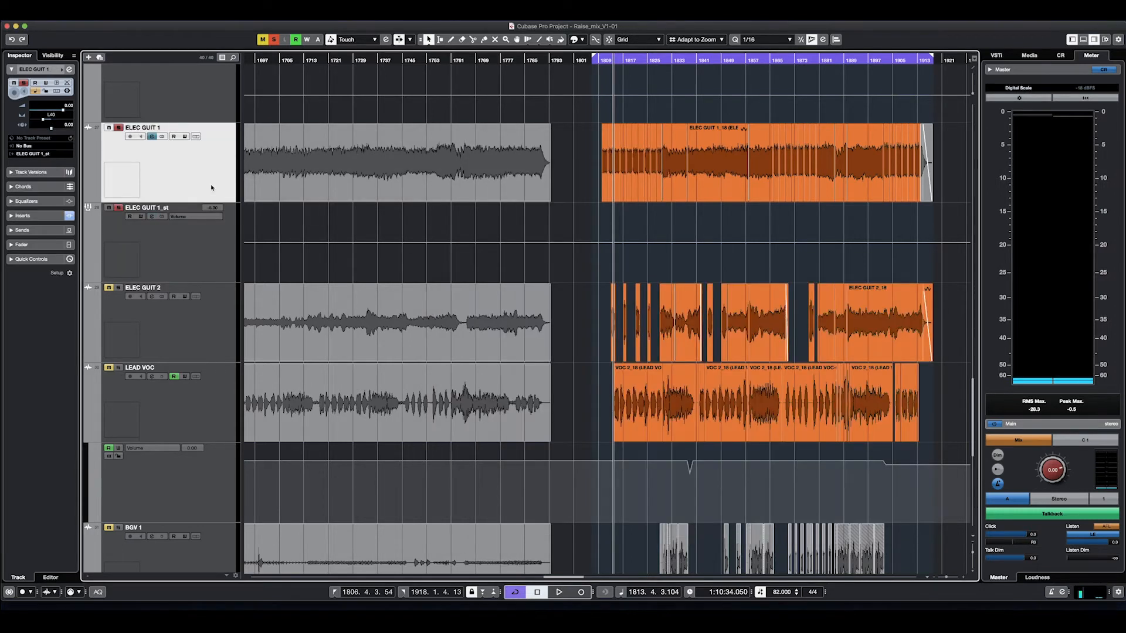
click(150, 137)
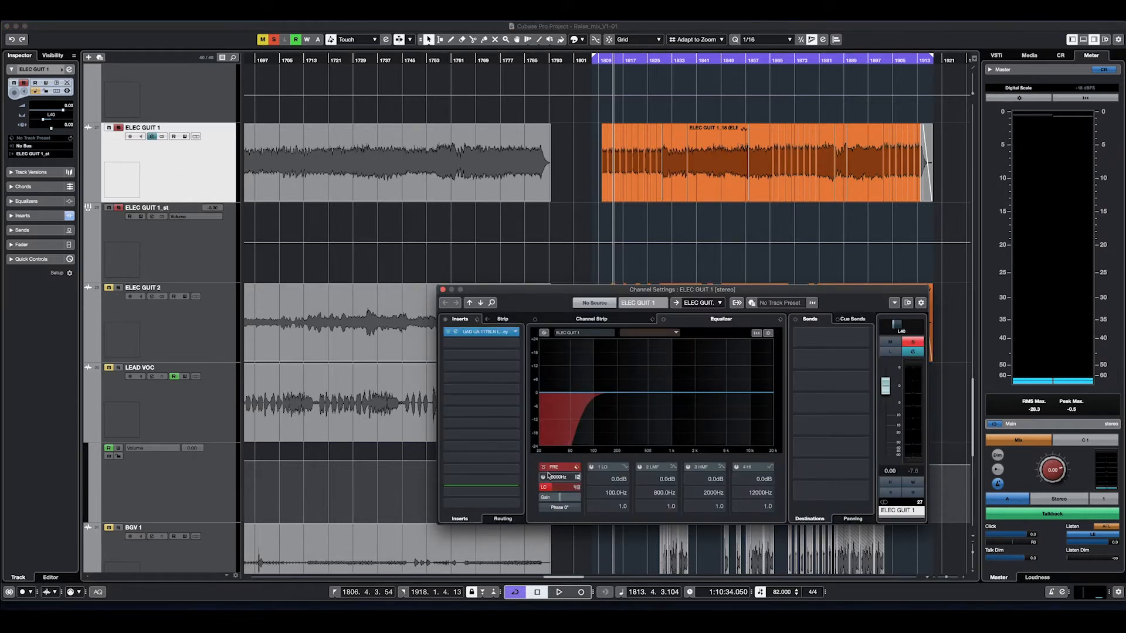
click(442, 289)
click(213, 252)
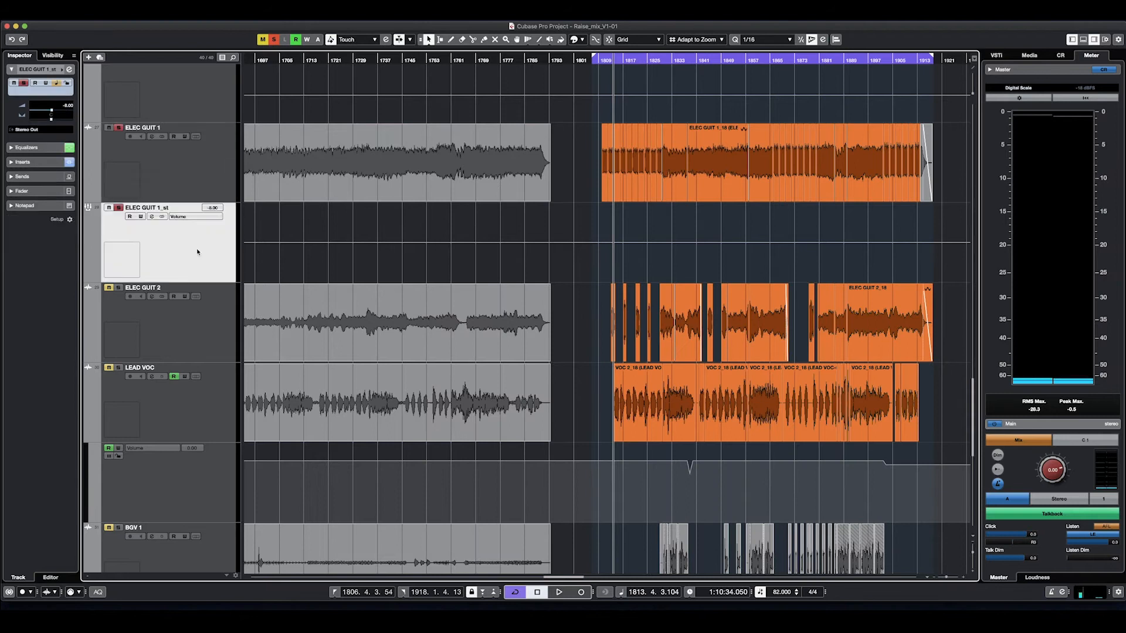
click(151, 217)
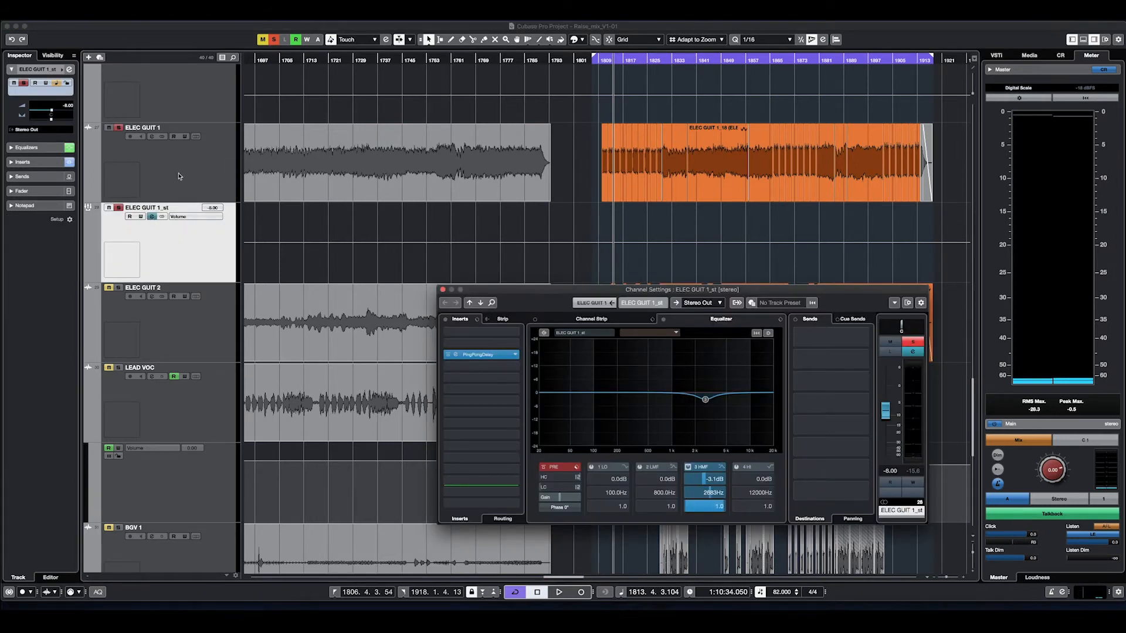
click(207, 186)
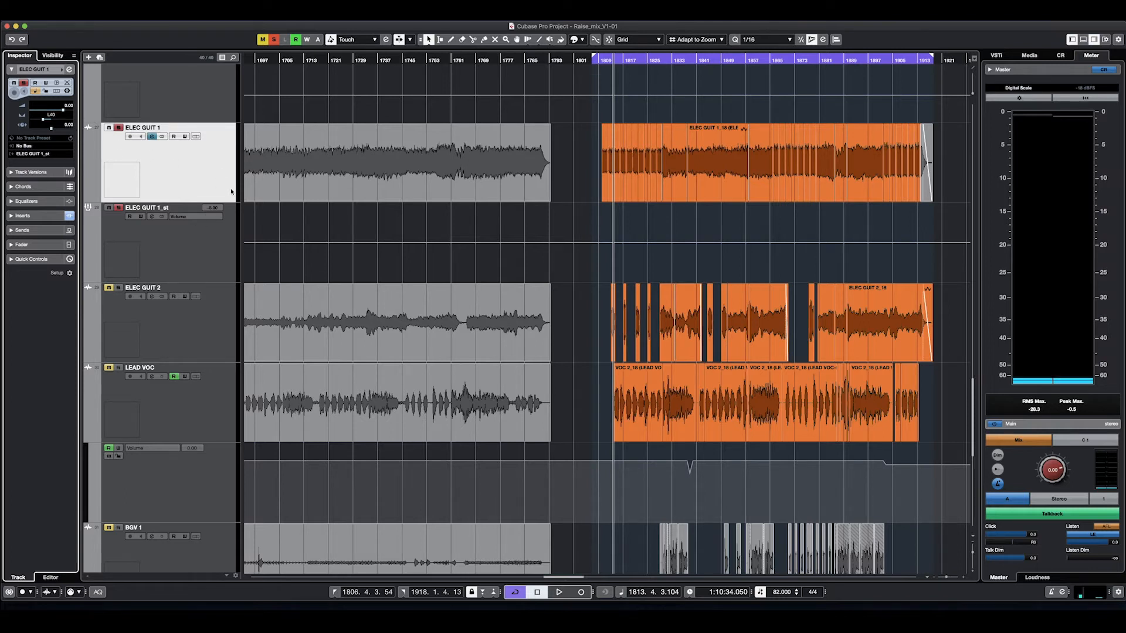
click(201, 258)
click(195, 173)
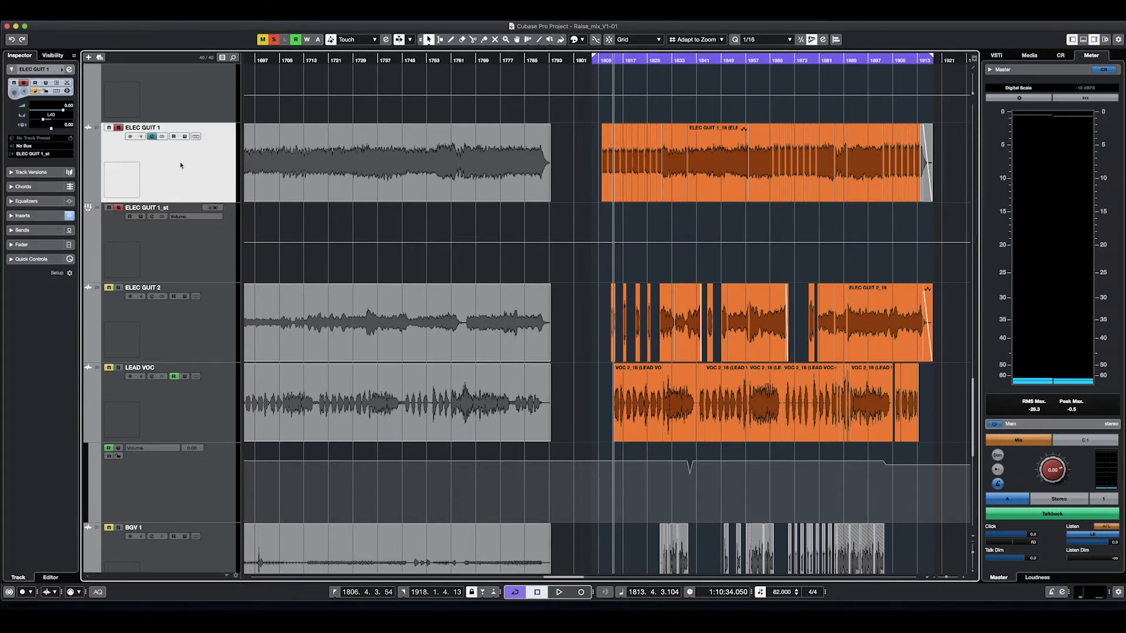
Step: Lower the ELEC GUIT 1 volume to about -20 dB, check the ELEC GUIT 1_st group against it, and reset the volume to 0
drag(62, 110, 40, 113)
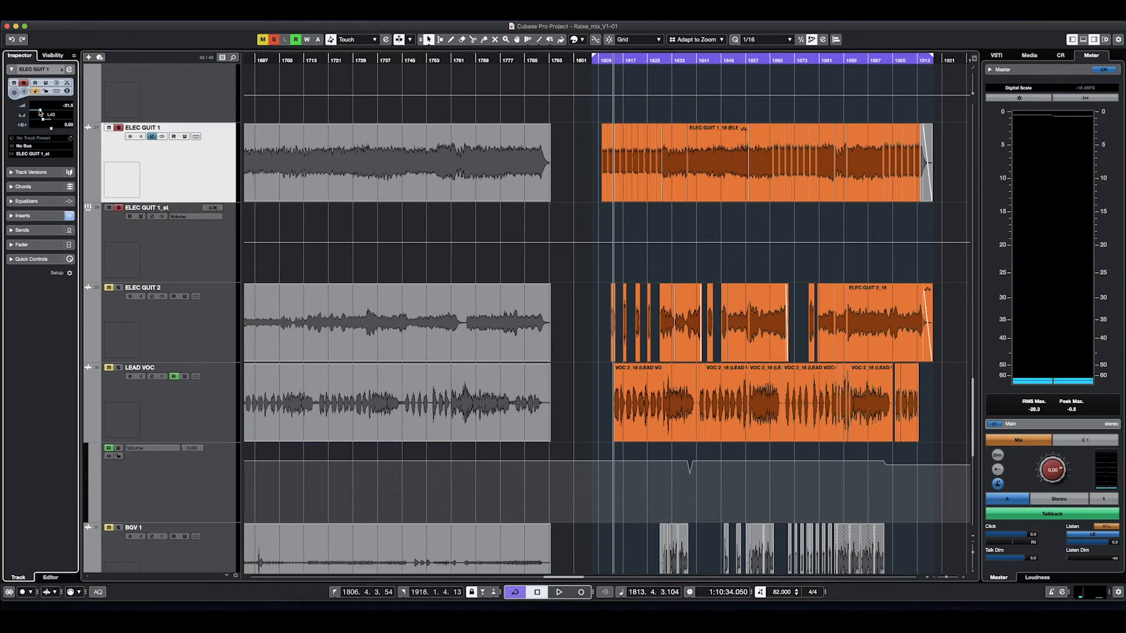
click(179, 243)
click(156, 176)
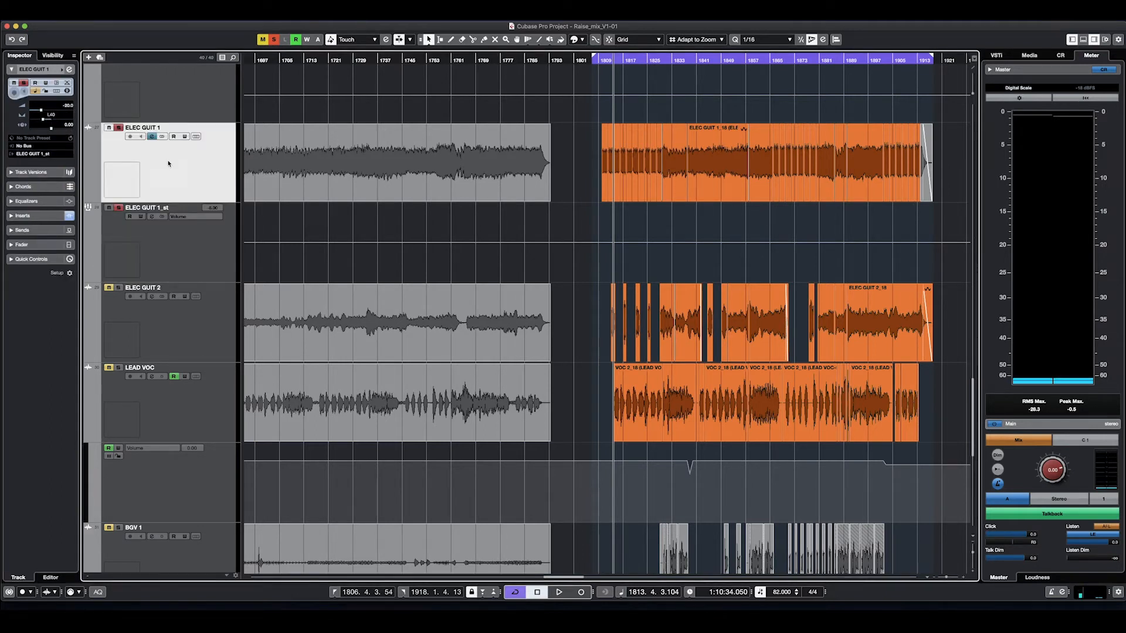
click(176, 247)
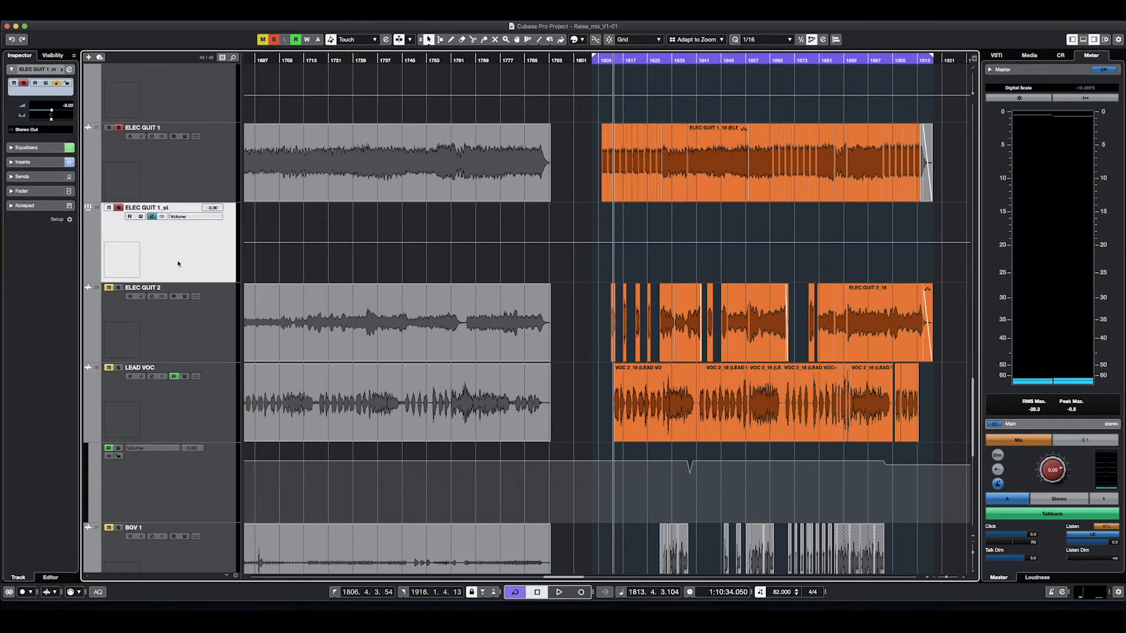
click(189, 152)
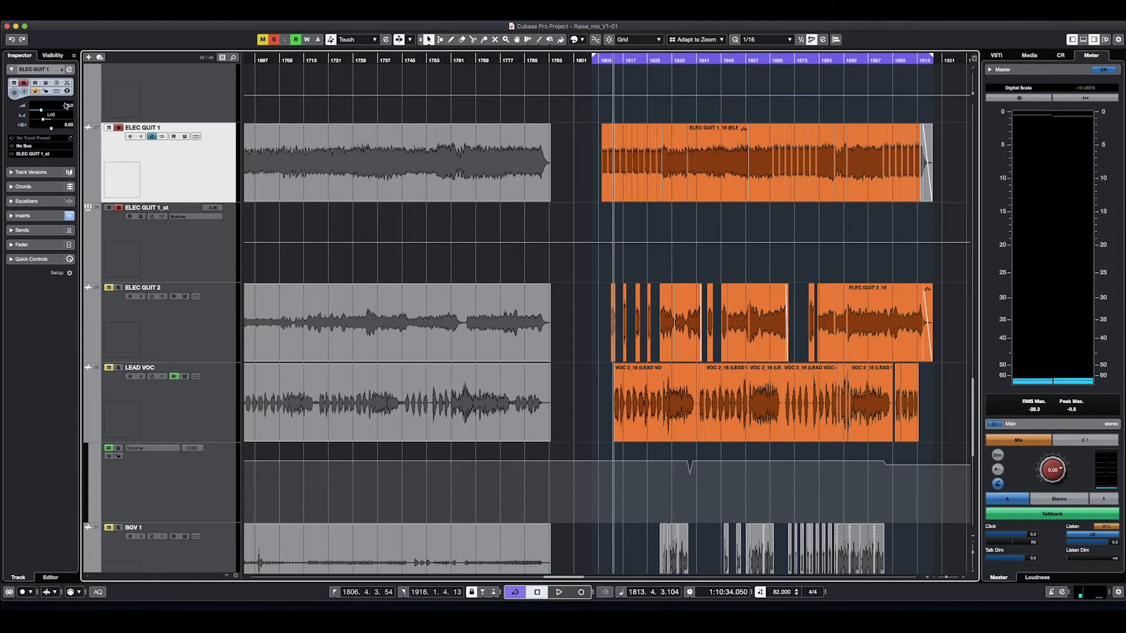
text(0)
key(Return)
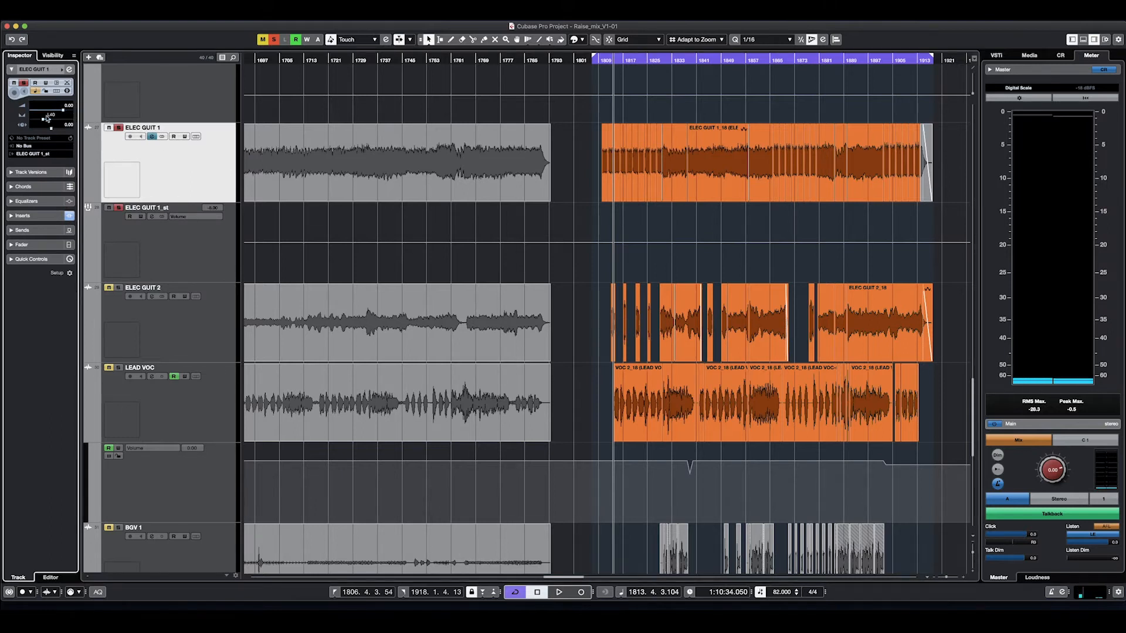
Step: Review the inserts and EQ of the ELEC GUIT 1_st group in its channel settings and close the window
click(215, 246)
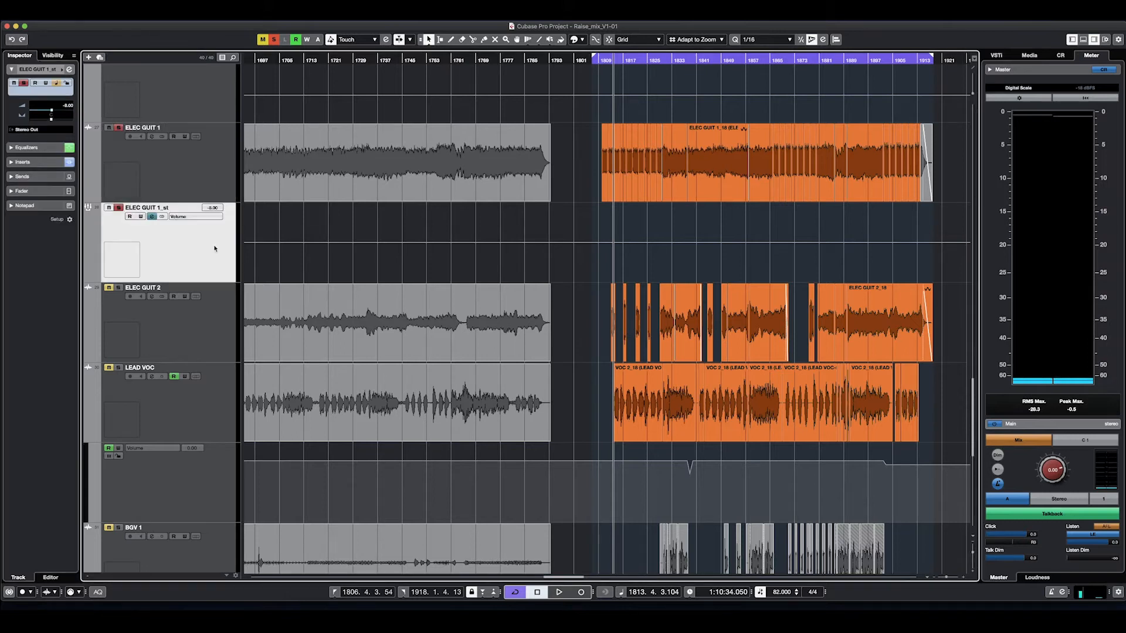
click(176, 180)
click(208, 256)
click(152, 217)
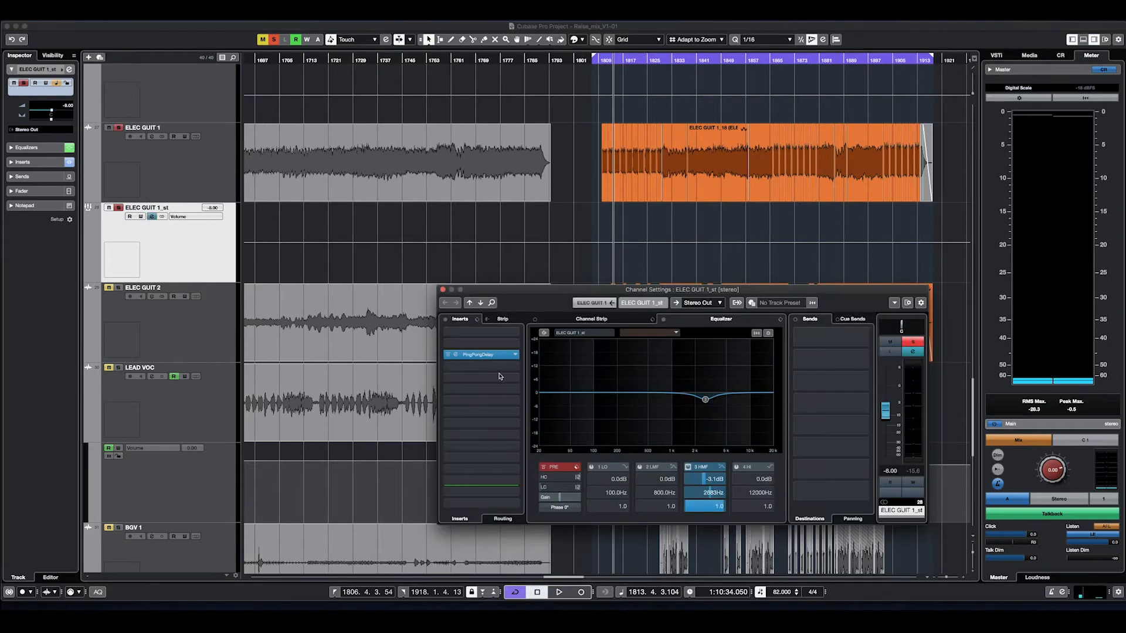
drag(566, 292, 501, 159)
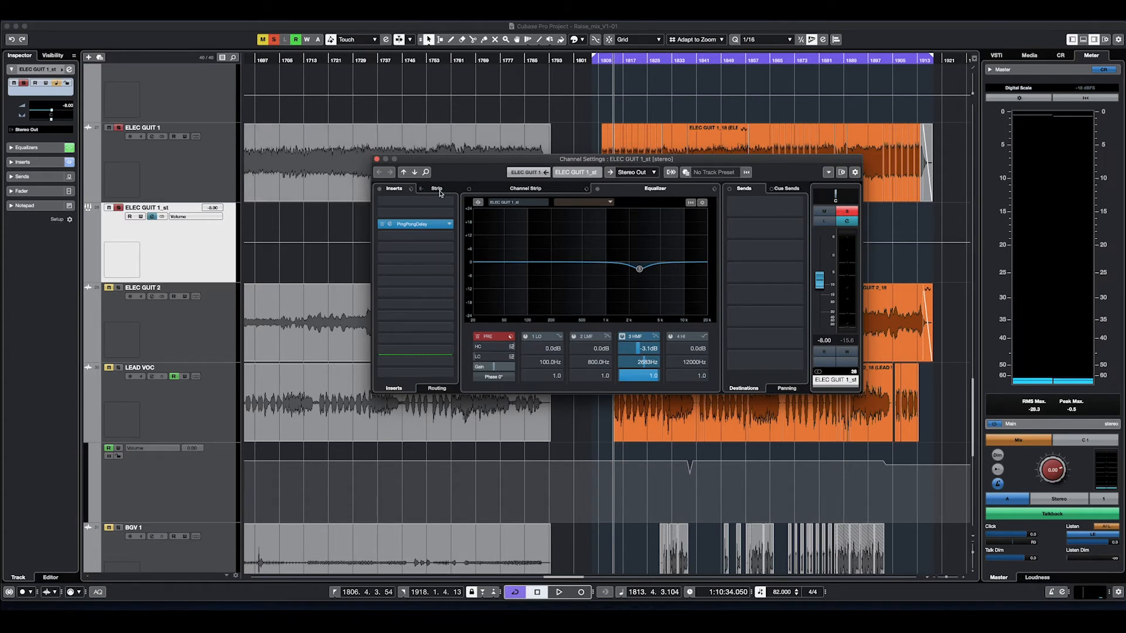
click(377, 159)
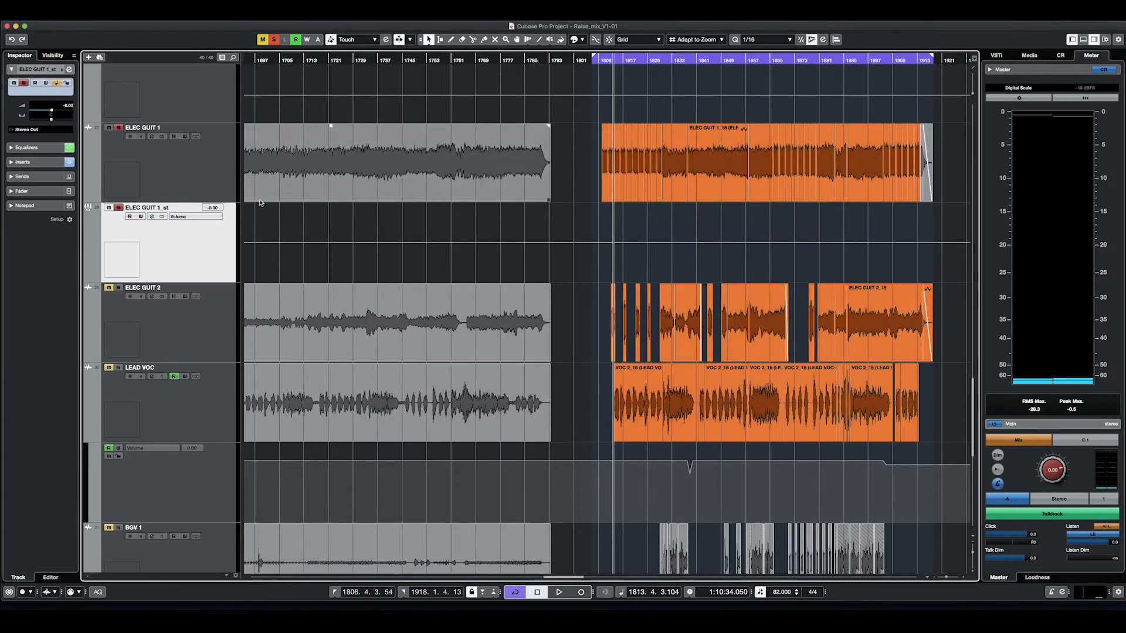
Step: Deactivate all solo states and audition the processed guitar in the full mix
click(273, 41)
key(space)
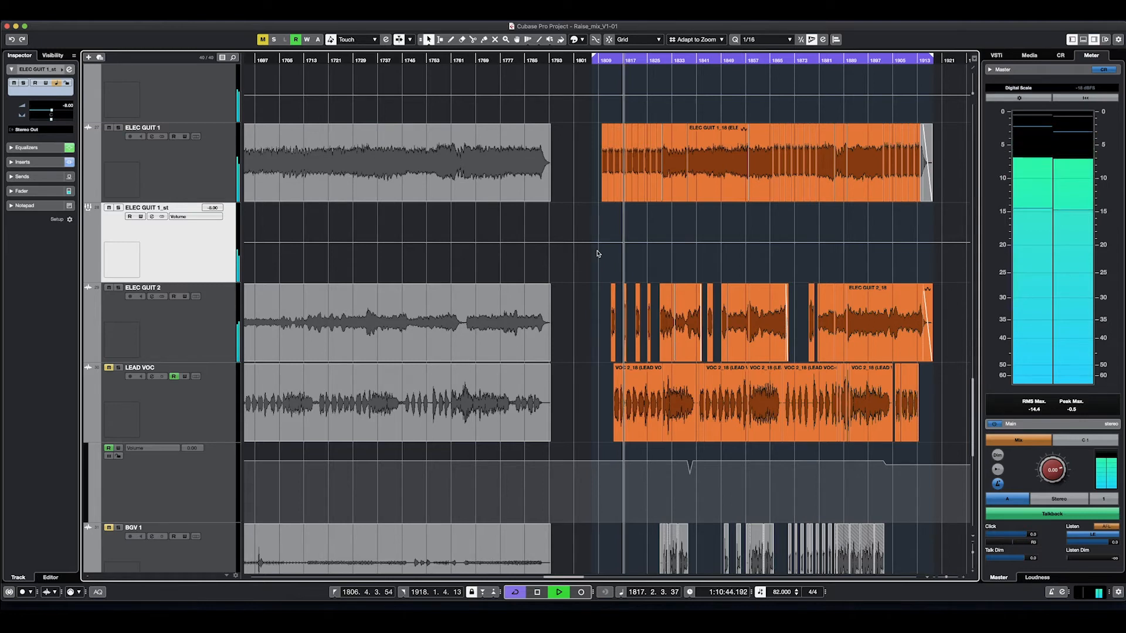
key(space)
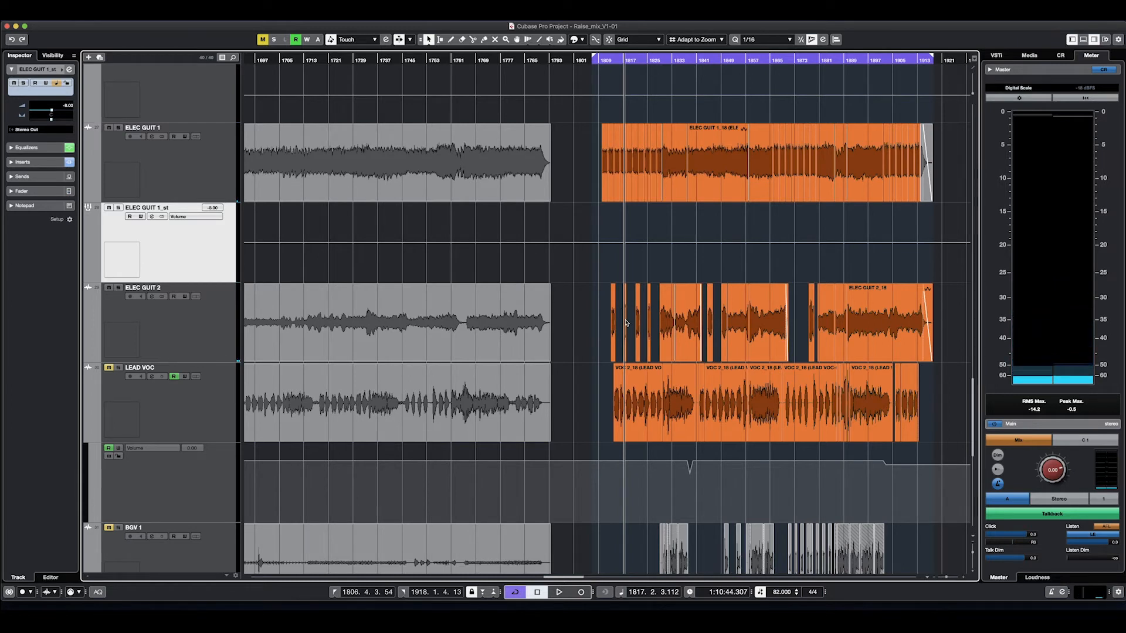
Step: Solo ELEC GUIT 2 and place the project cursor just before bar 1817, at its second short event
click(199, 326)
click(119, 287)
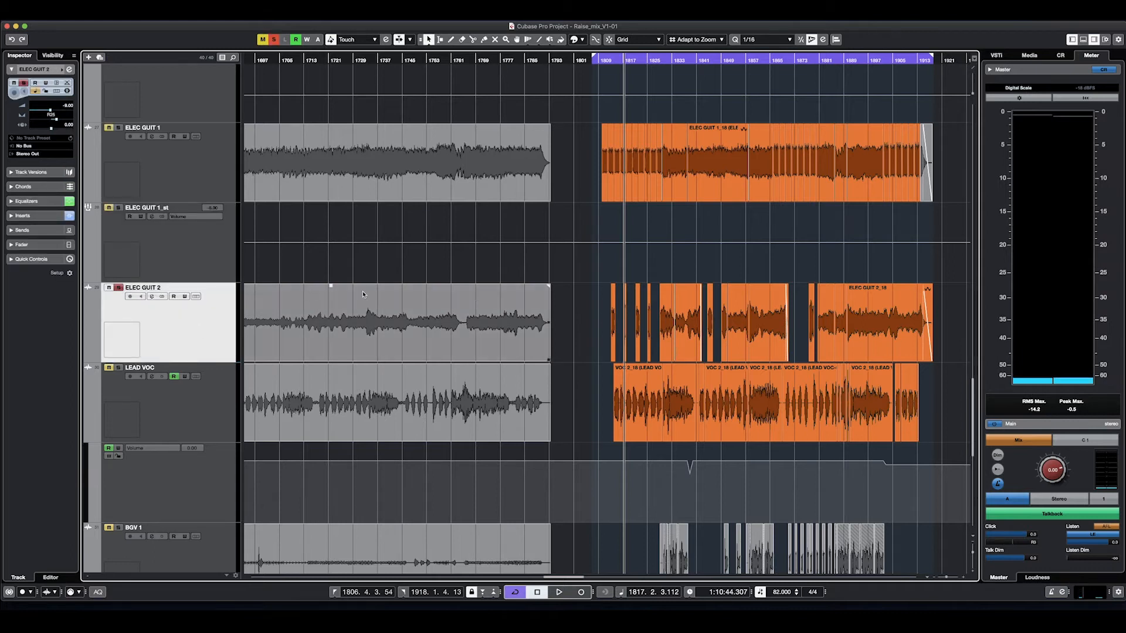
key(h)
key(h)
key(h)
key(h)
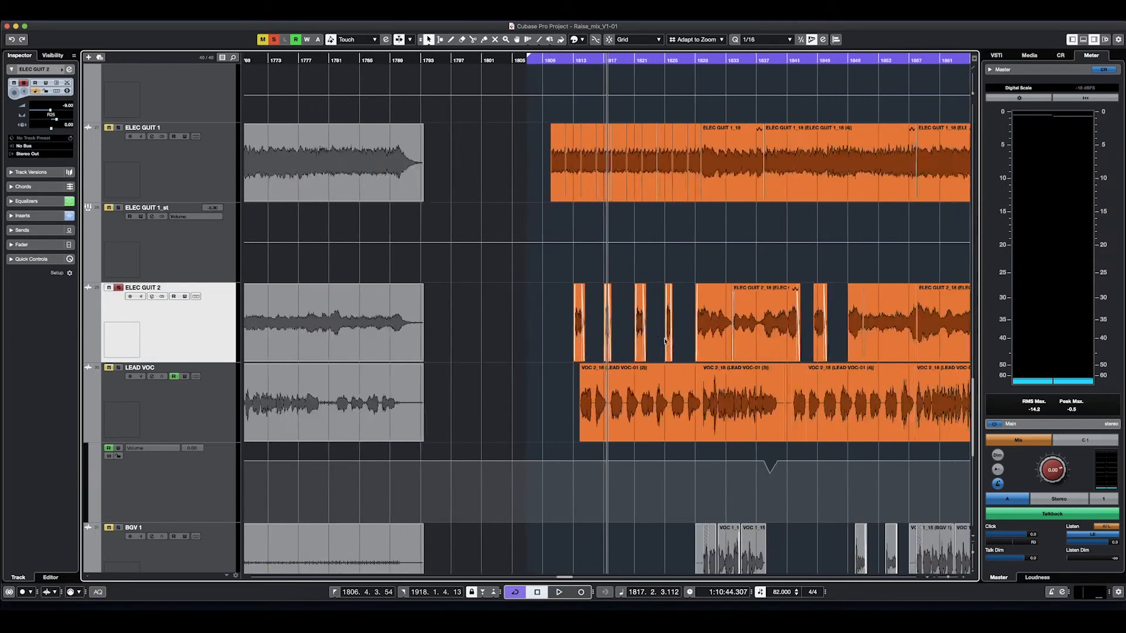
key(h)
key(h)
key(h)
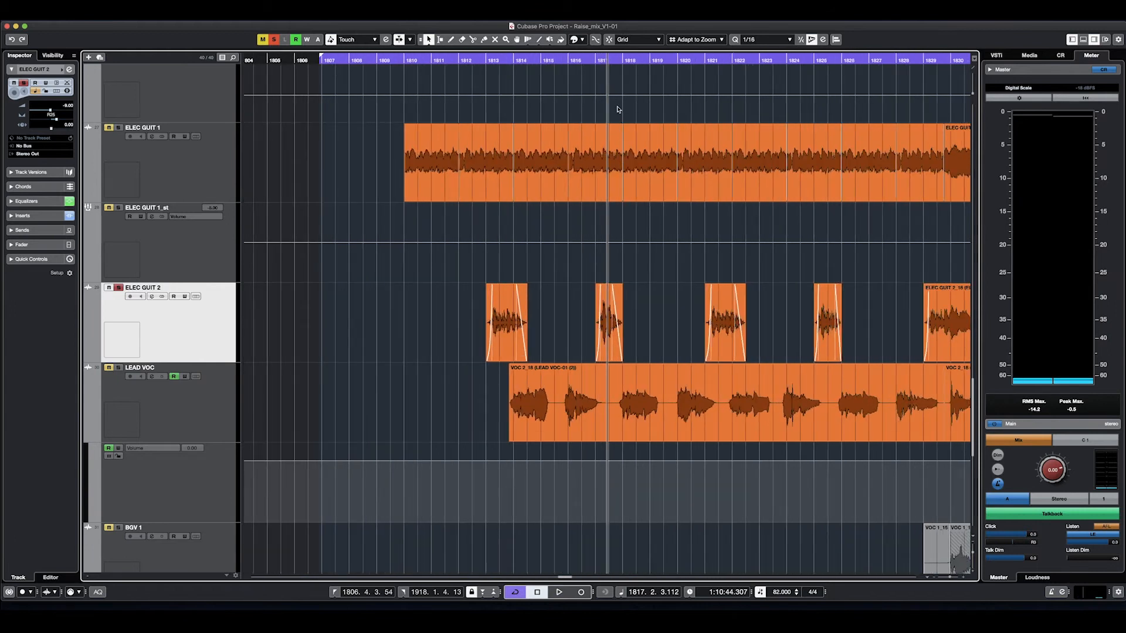
click(594, 59)
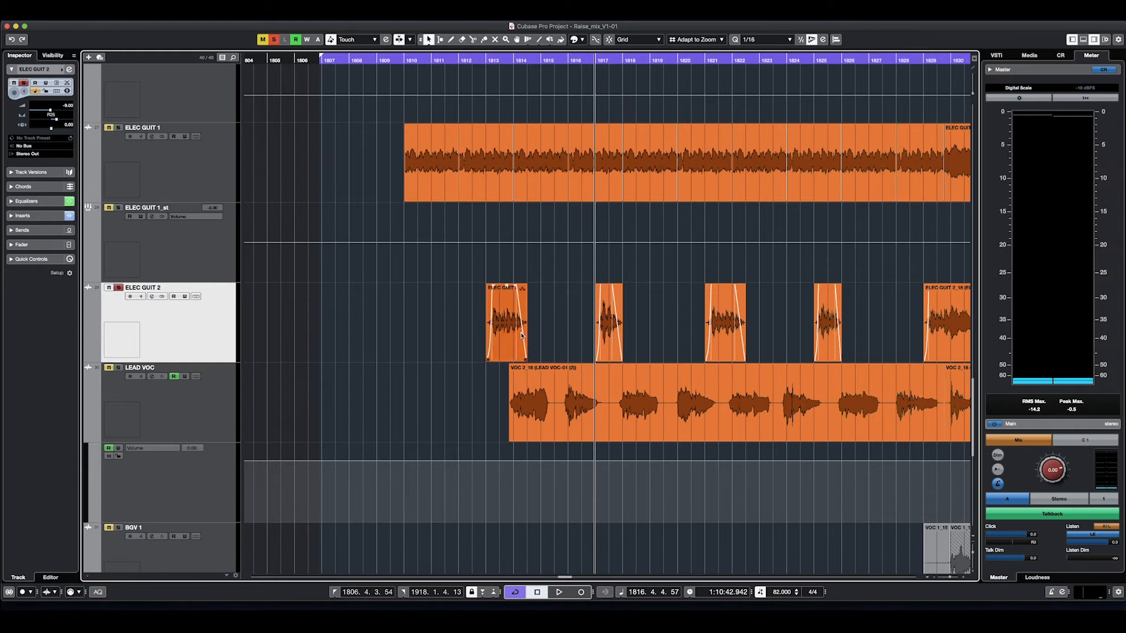
Step: Try extending the first short ELEC GUIT 2 event to just before bar 1817, audition it, and undo the extension
key(g)
key(g)
key(g)
key(g)
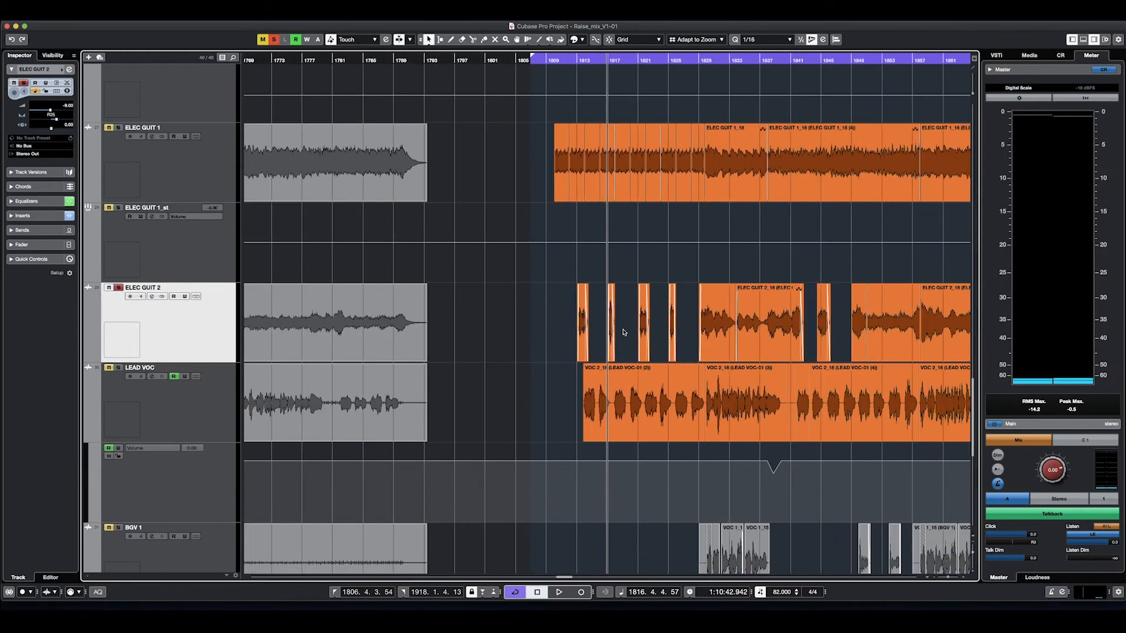
key(h)
key(h)
key(h)
key(h)
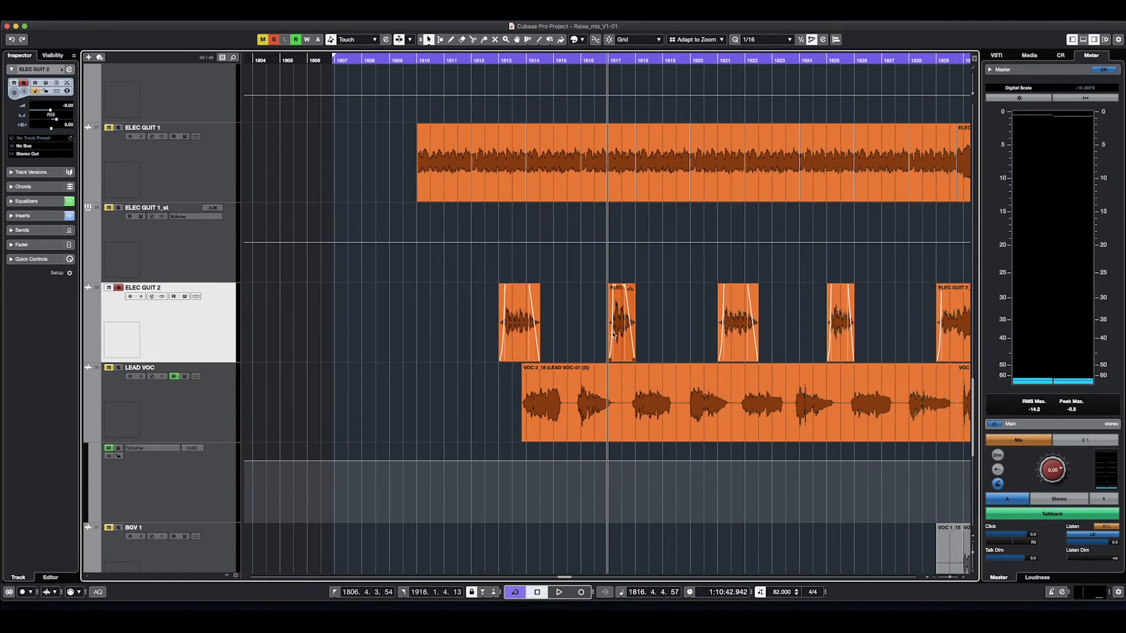
drag(539, 359, 605, 359)
key(space)
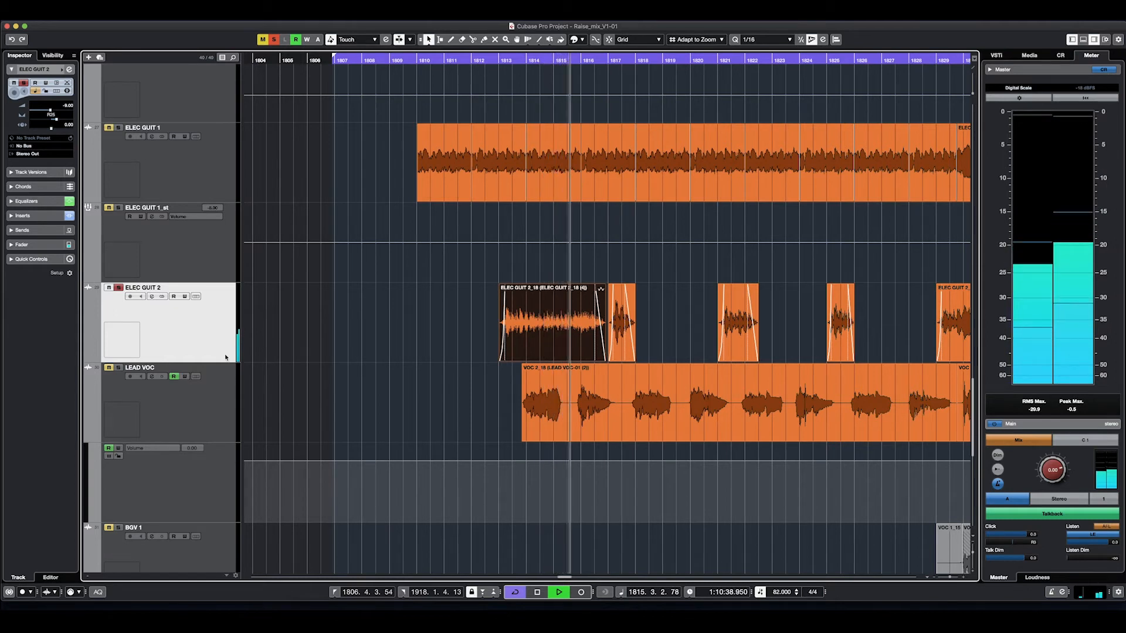
key(space)
key(super+z)
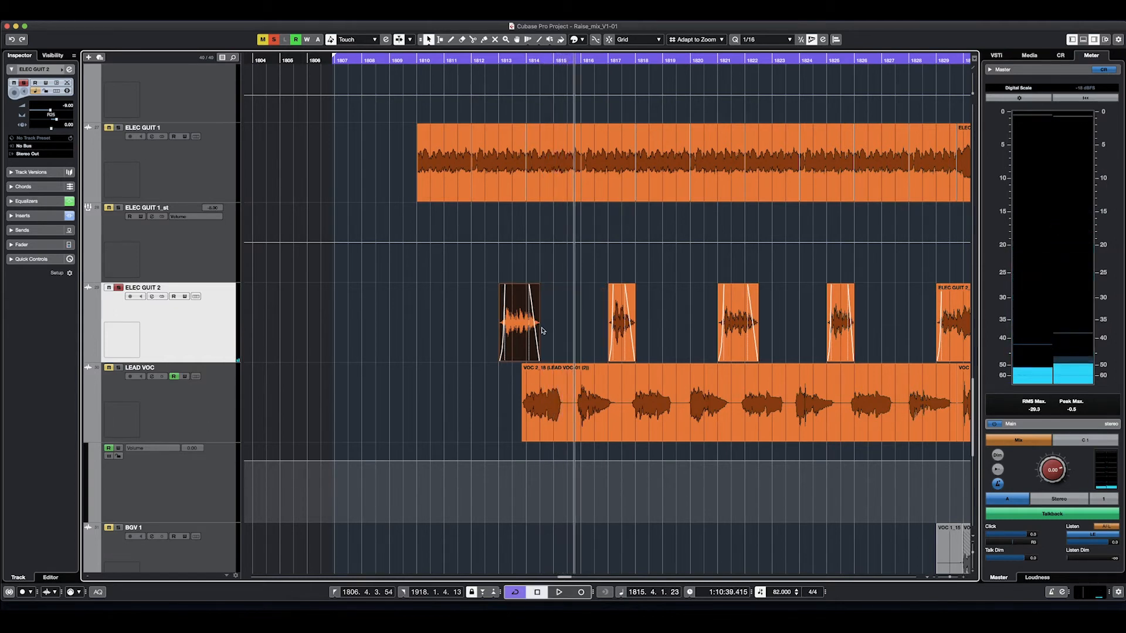
Step: Audition the first short event of soloed ELEC GUIT 2 from bar 1813
click(498, 60)
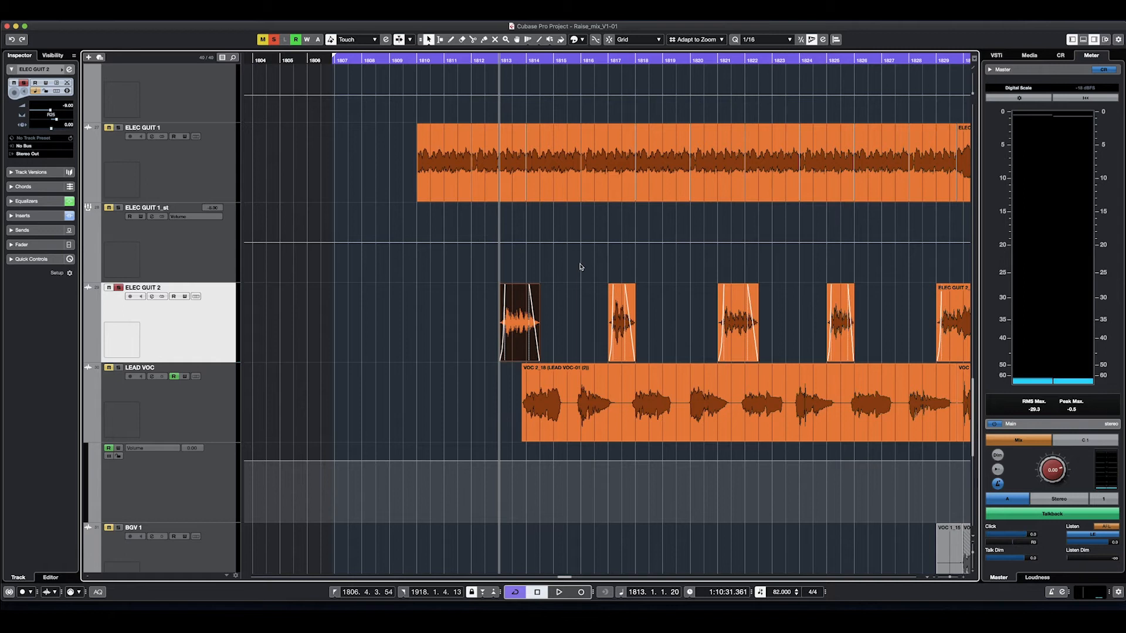
key(space)
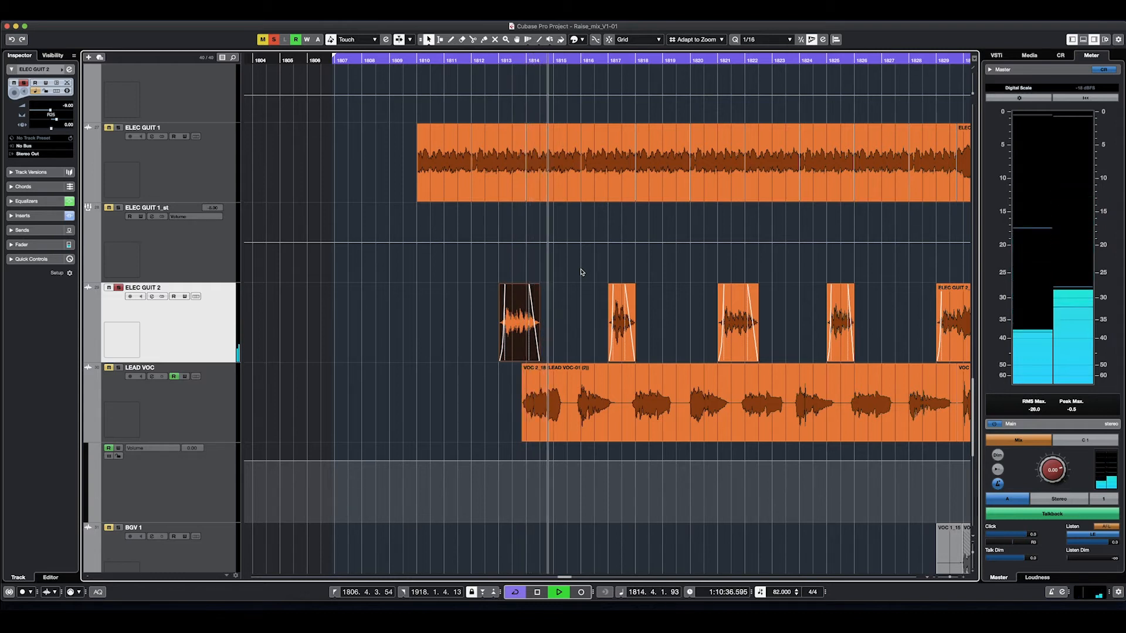
key(space)
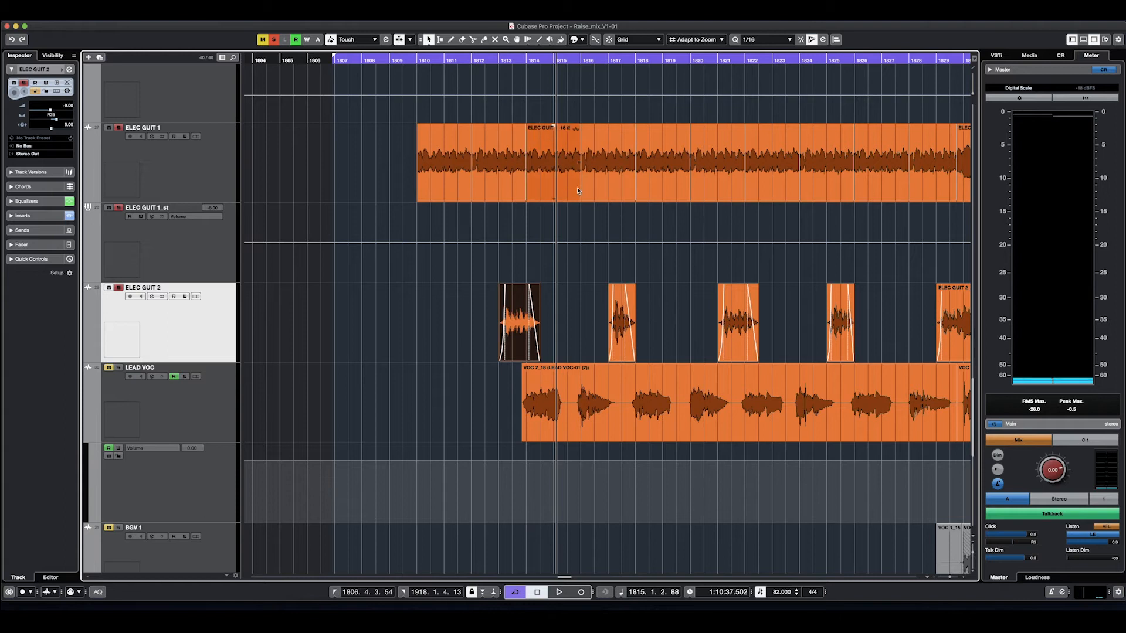
Step: Audition ELEC GUIT 2 together with ELEC GUIT 1 and its stereo group from just before bar 1813, and return the cursor there
click(494, 61)
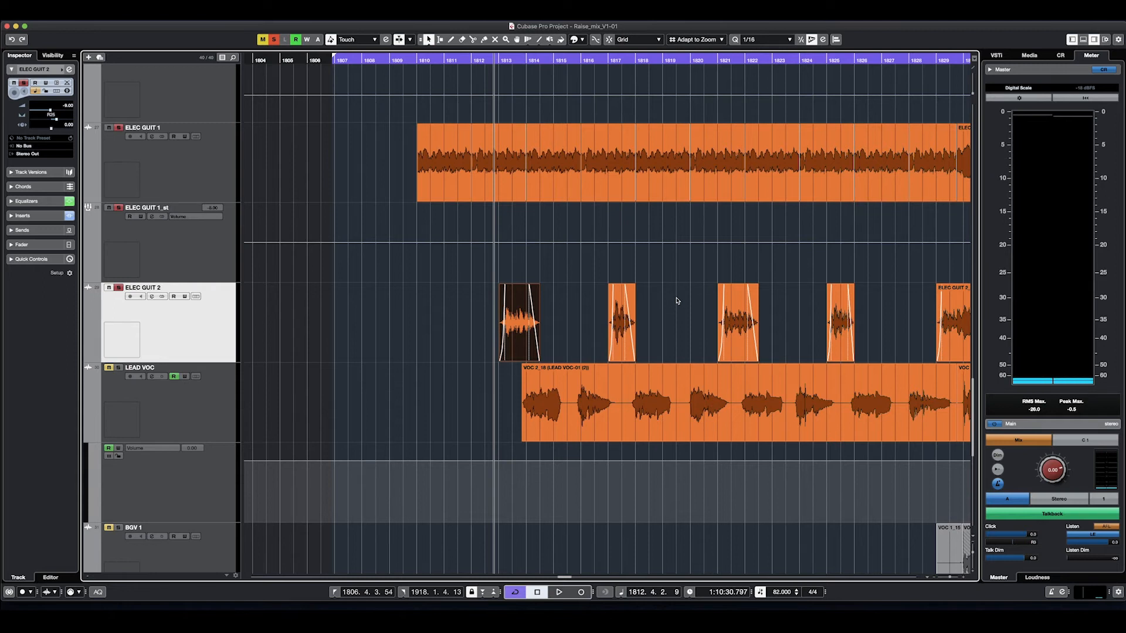
key(F2)
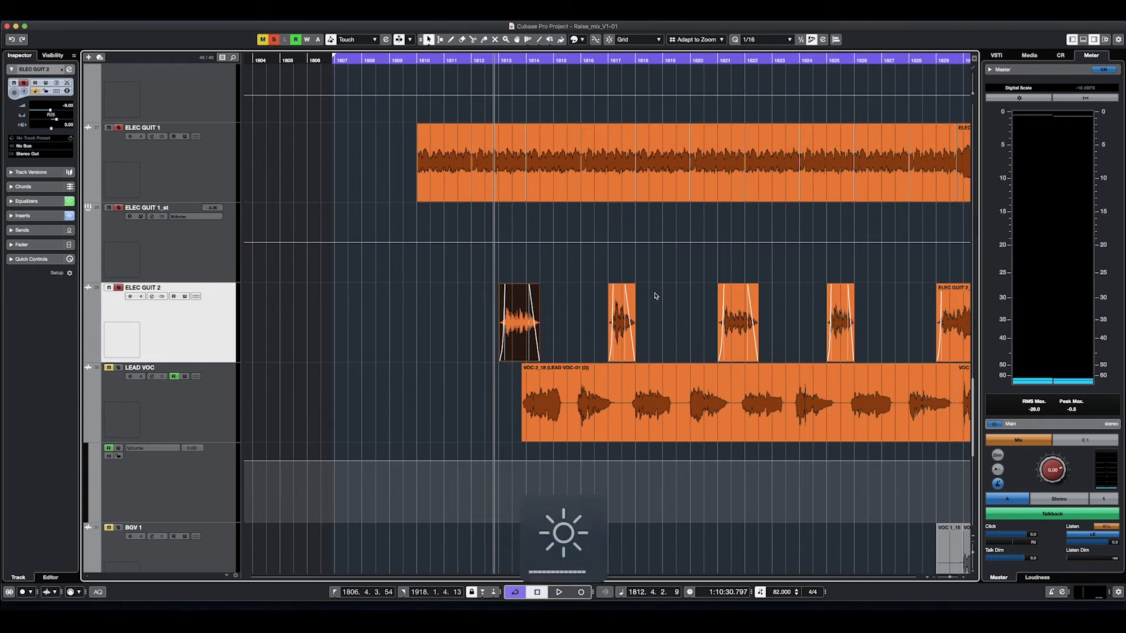
key(space)
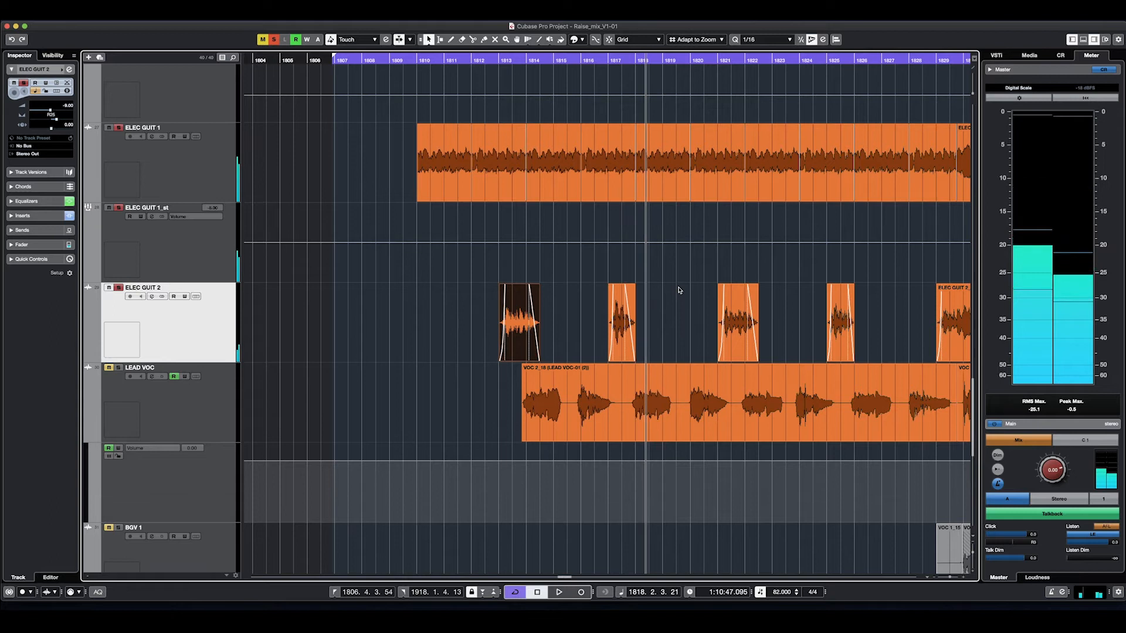
click(494, 61)
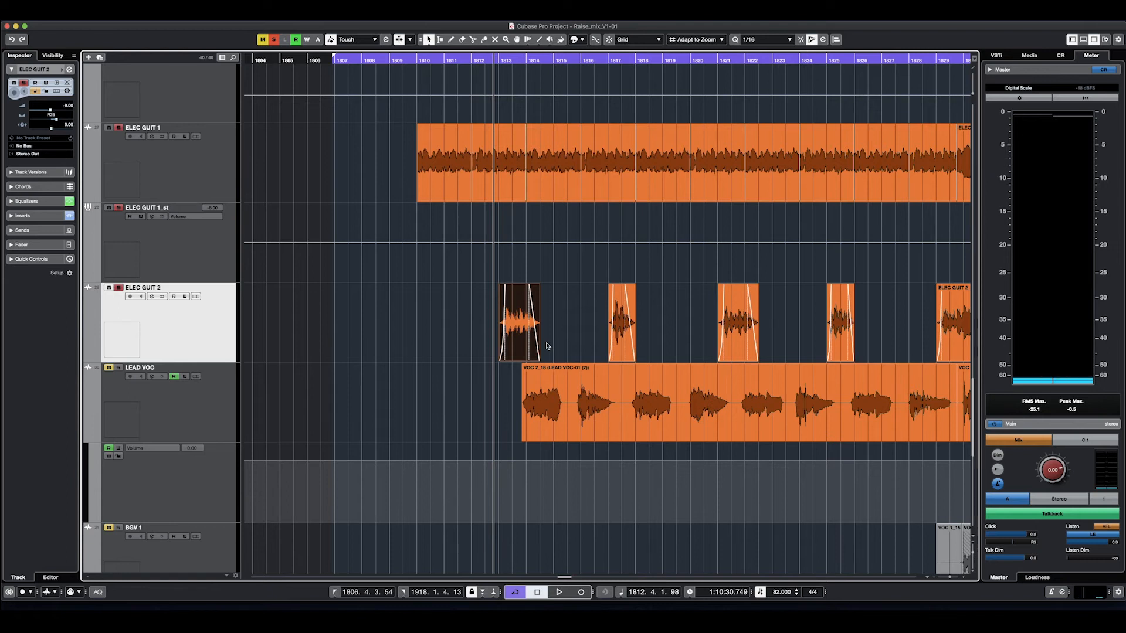
Step: Add one unnamed mono audio track routed to Stereo Out next to ELEC GUIT 2
click(152, 297)
click(152, 297)
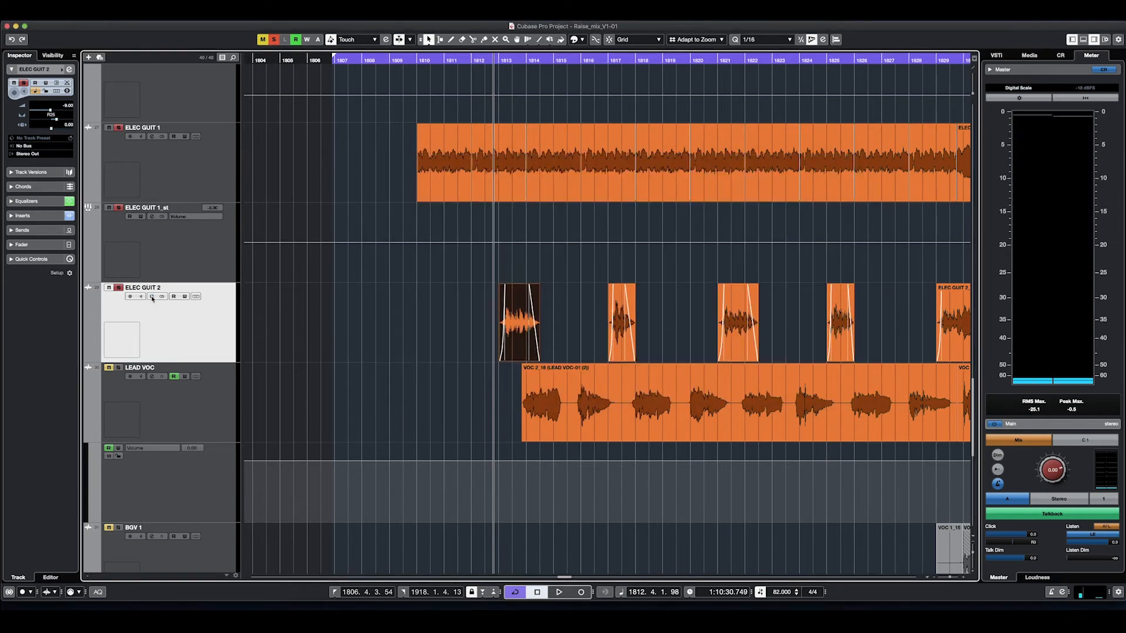
right_click(213, 344)
mouse_move(246, 343)
click(387, 345)
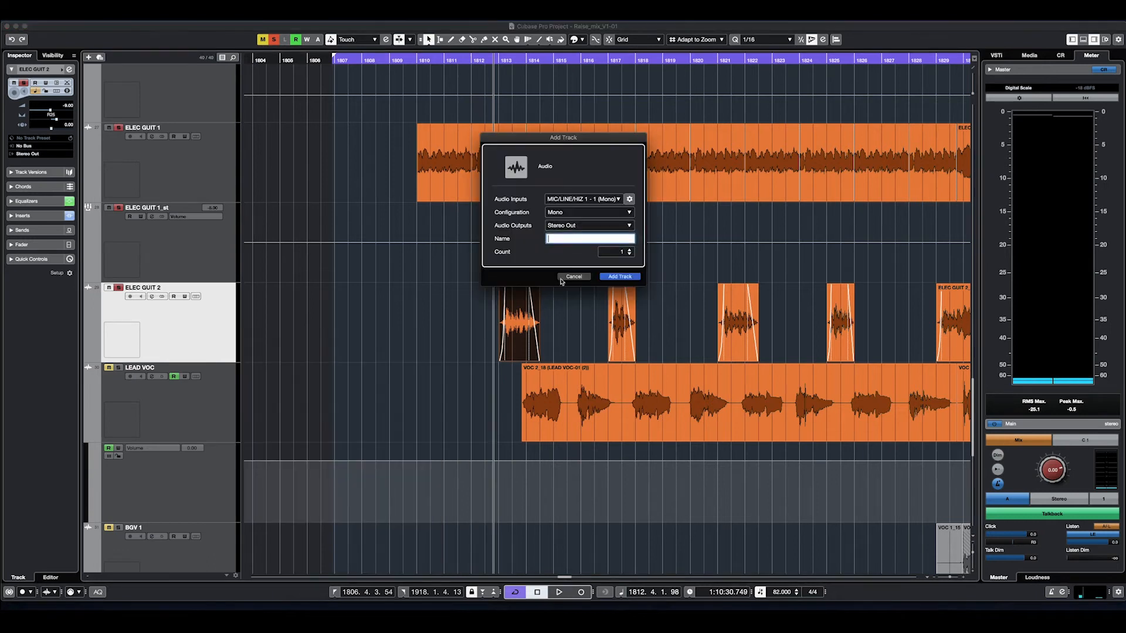
click(615, 277)
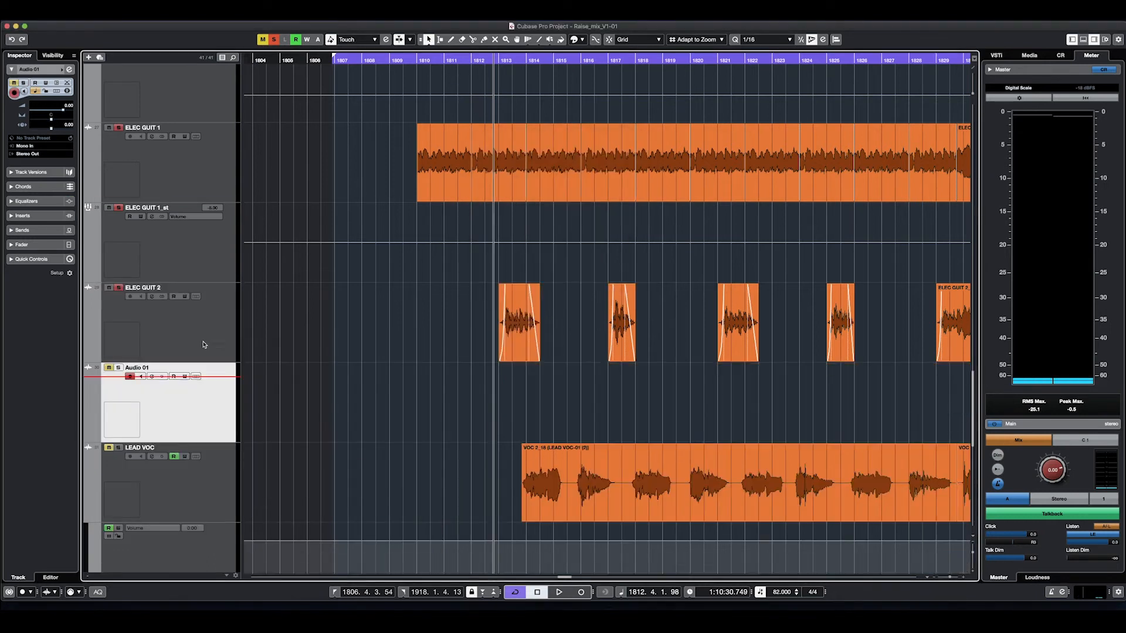
Step: Move the first two short ELEC GUIT 2 events onto Audio 01, solo only that track, and audition them without processing
drag(458, 393, 675, 407)
drag(514, 410, 516, 331)
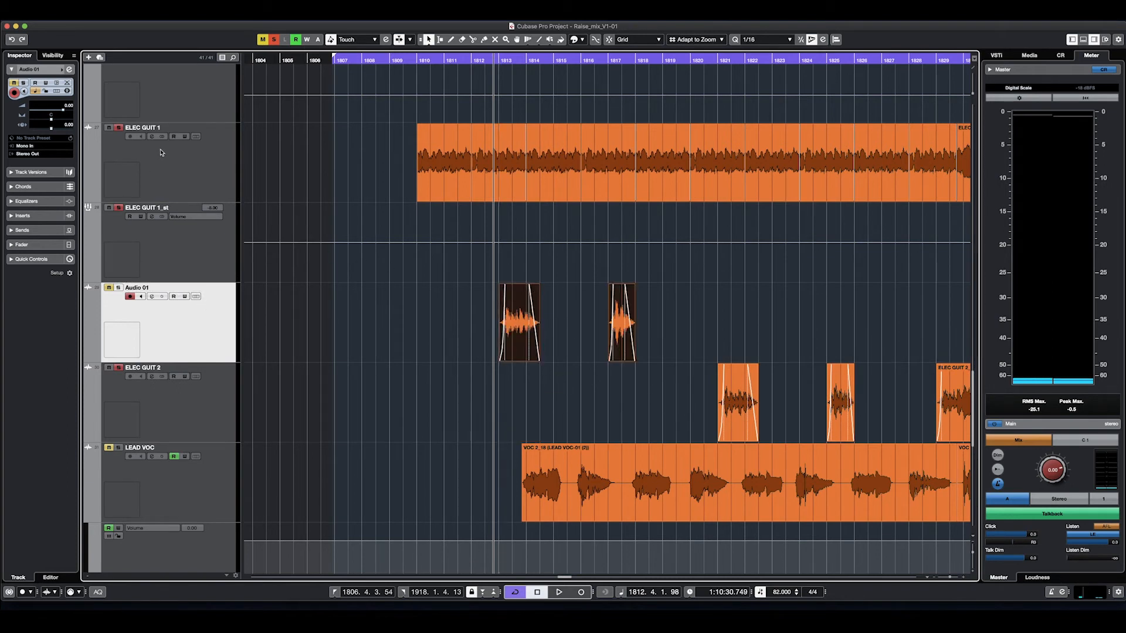
click(273, 40)
click(118, 288)
key(space)
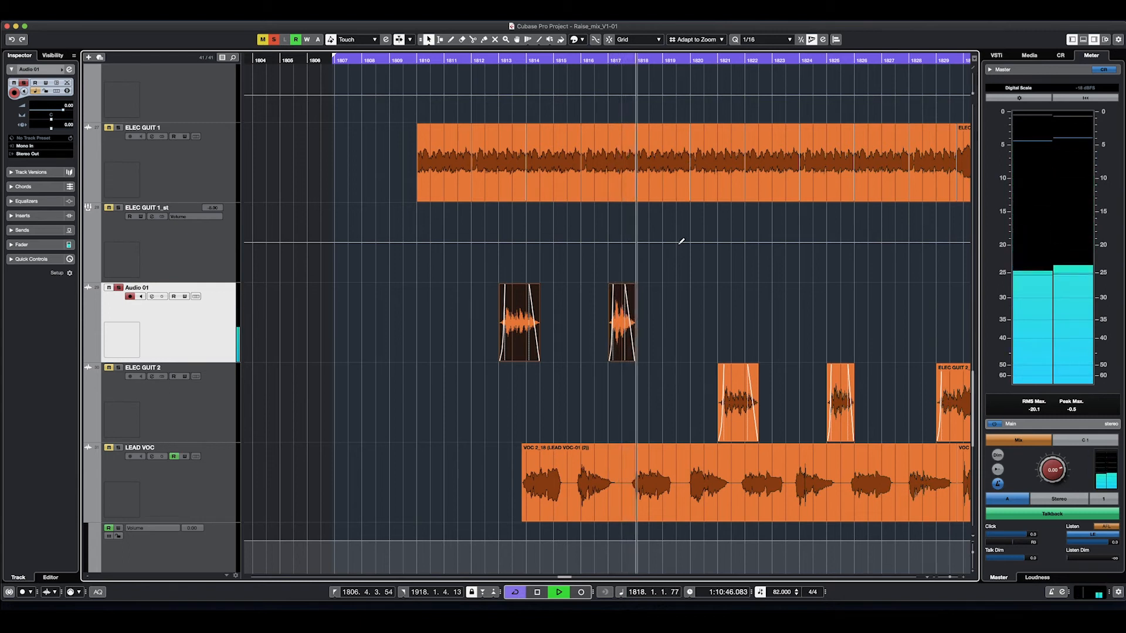
key(space)
Step: Move the two short events from Audio 01 back to ELEC GUIT 2 and turn off Audio 01's solo
drag(653, 315, 489, 332)
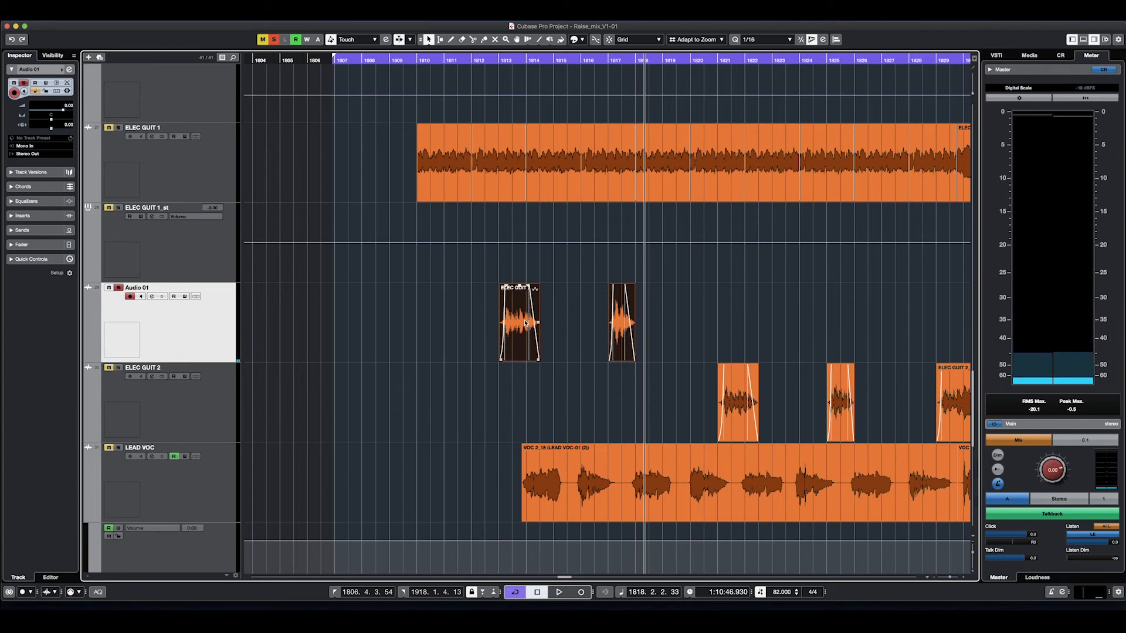
drag(525, 322, 531, 398)
click(118, 288)
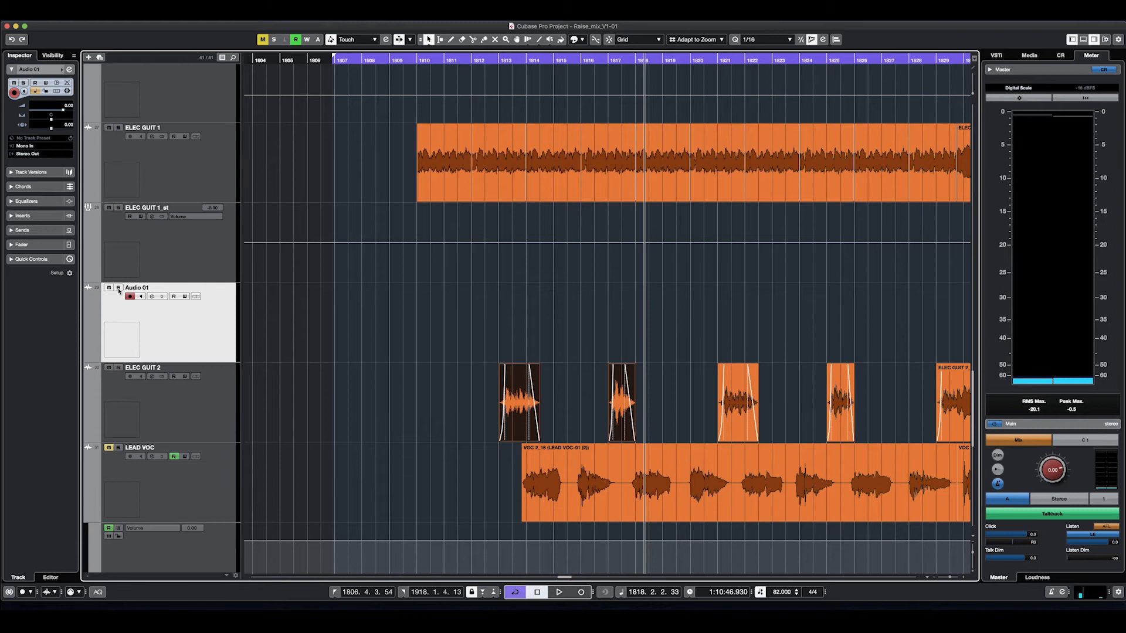
Step: Solo ELEC GUIT 2, audition its processed events from just before bar 1813, and return the cursor to that position
click(492, 61)
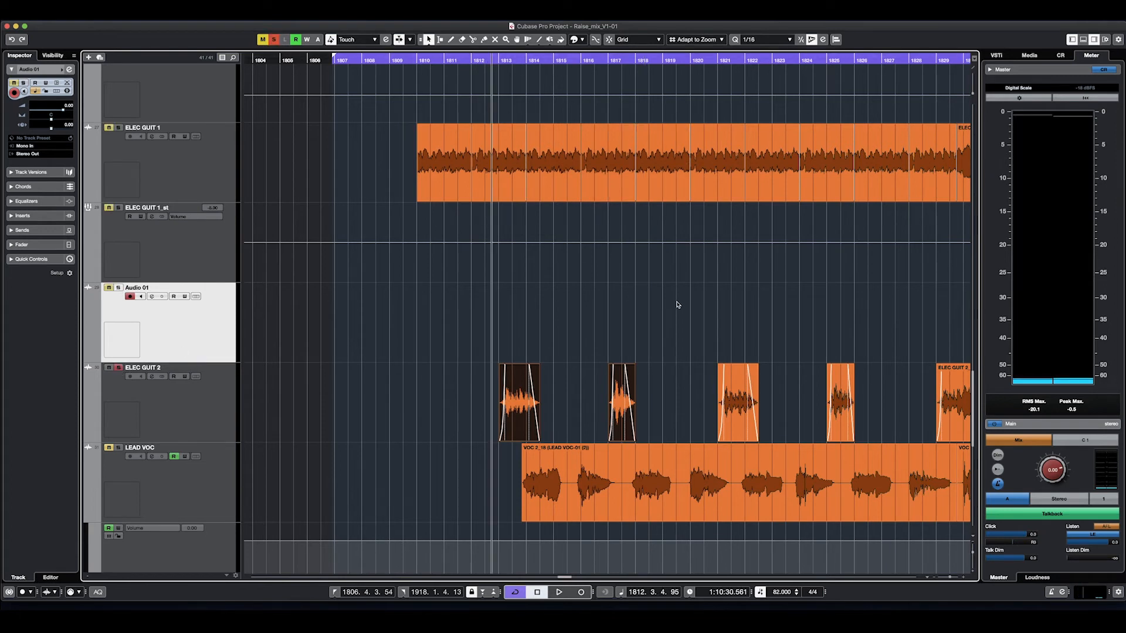
scroll(692, 332, down, 5)
scroll(692, 333, up, 3)
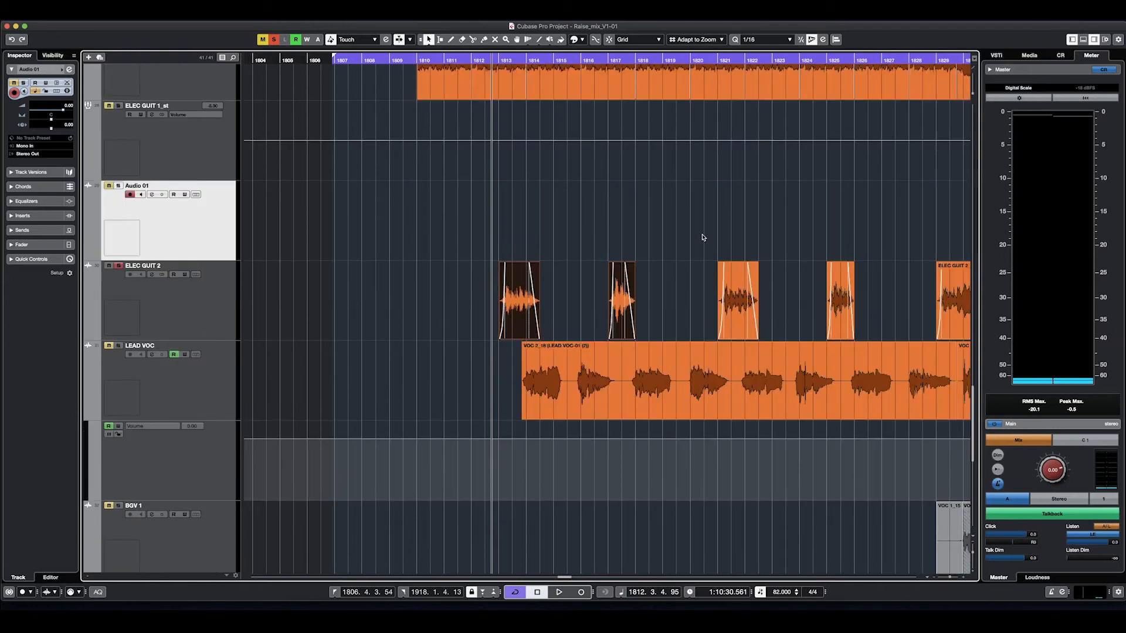
key(space)
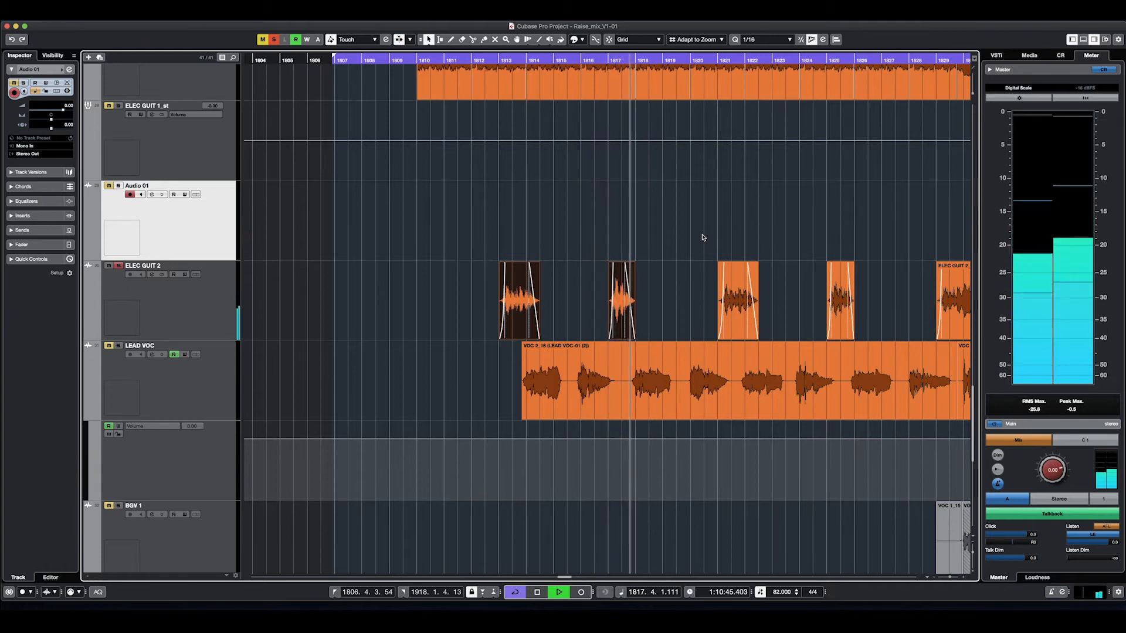
key(space)
click(489, 60)
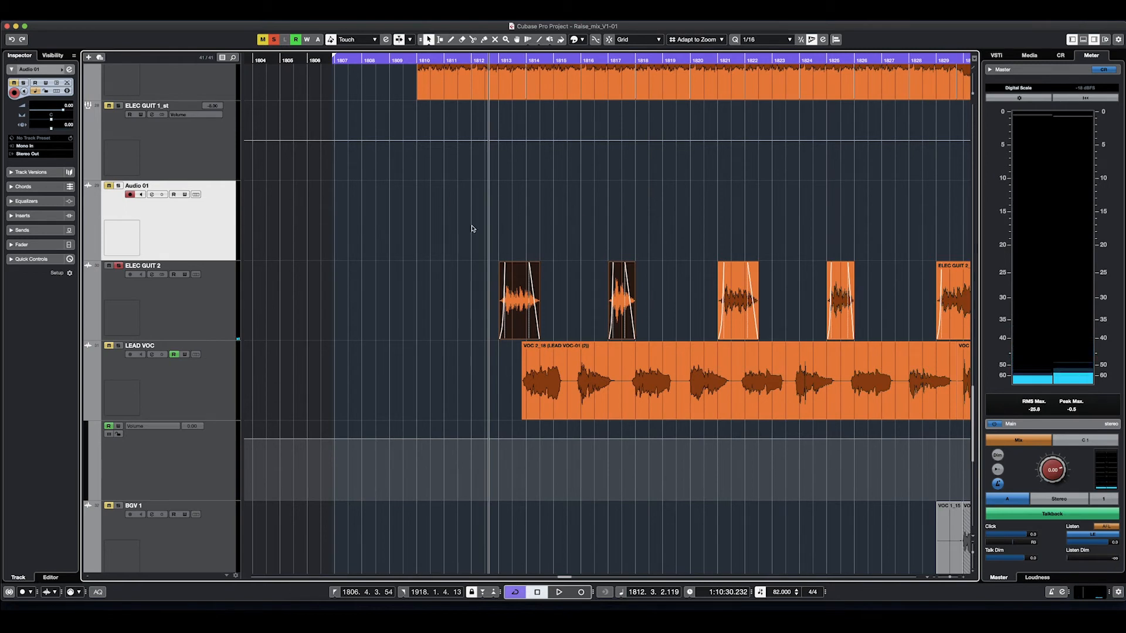
Step: Move the first two short ELEC GUIT 2 events up onto the Audio 01 track, keeping their timing
drag(469, 271, 649, 311)
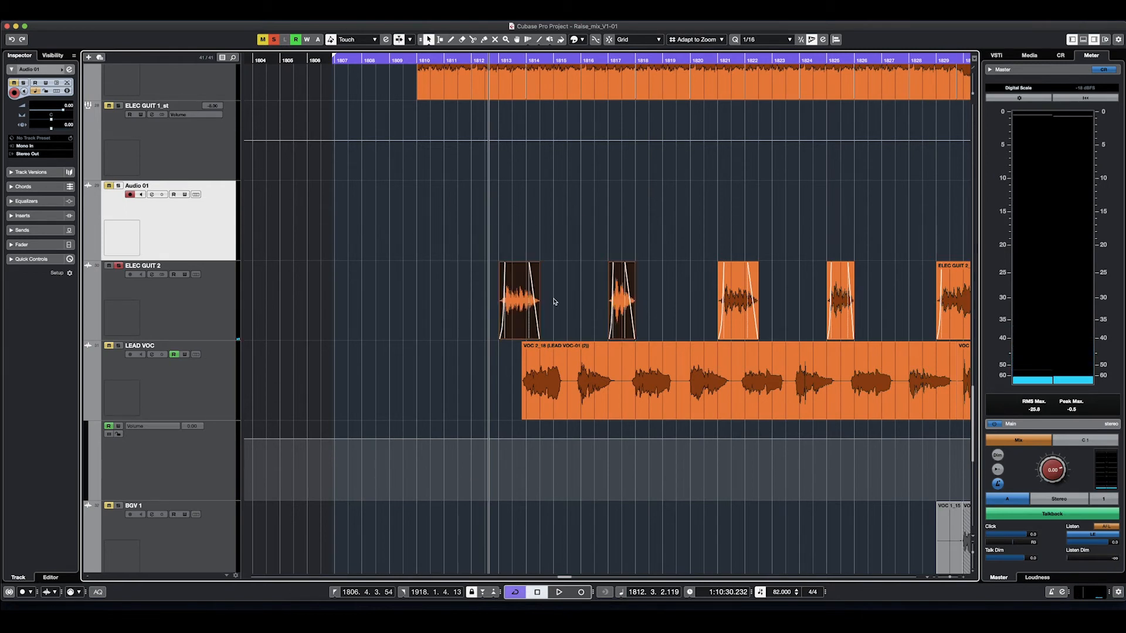
drag(523, 309, 519, 252)
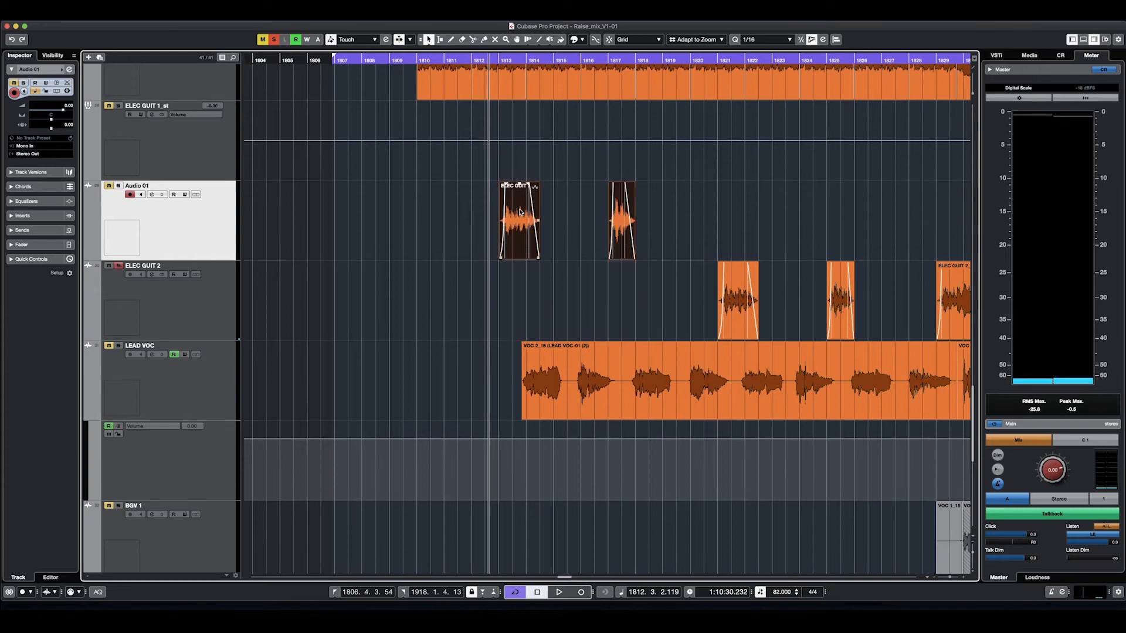
Step: Add one stereo audio track named GUITAR below ELEC GUIT 2, with Mono In as input and Stereo Out as output
click(228, 307)
right_click(226, 307)
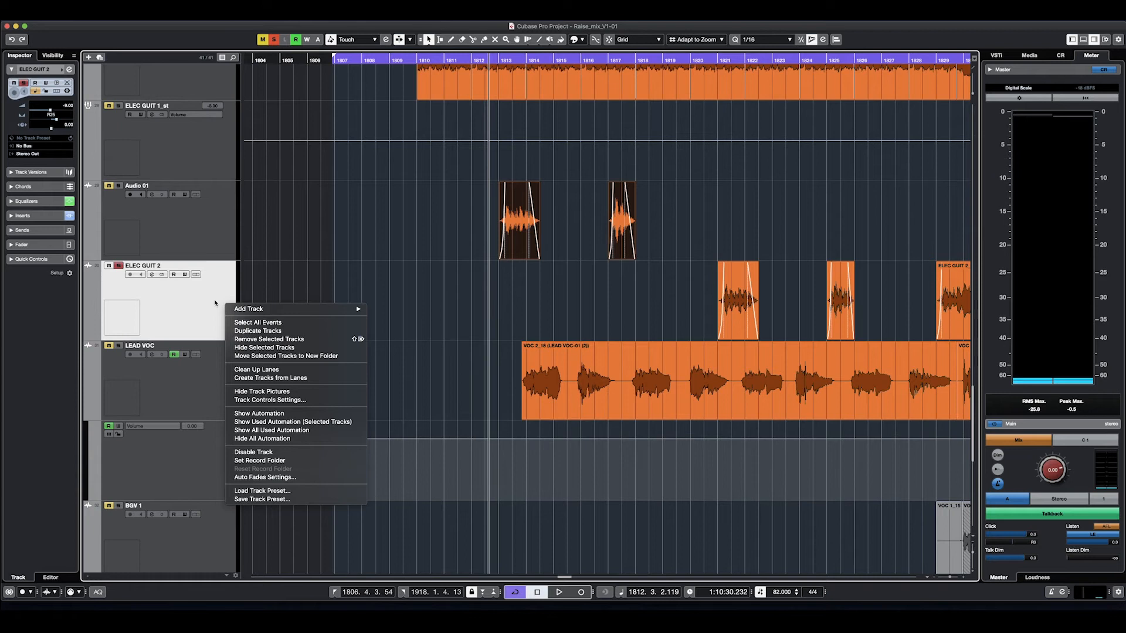
click(215, 303)
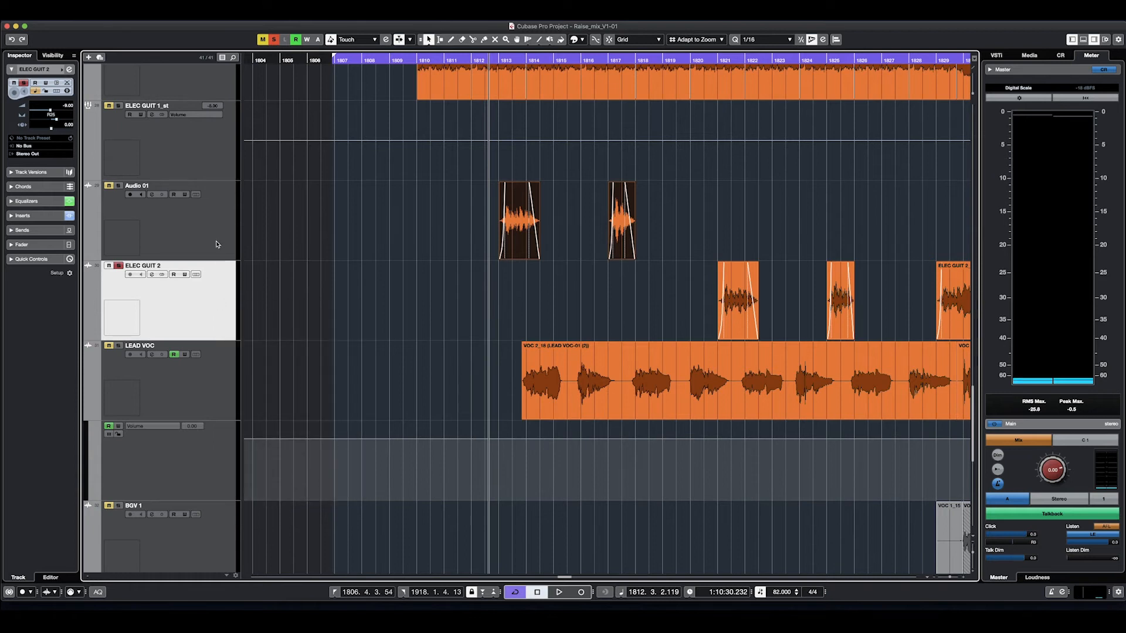
right_click(223, 307)
mouse_move(346, 309)
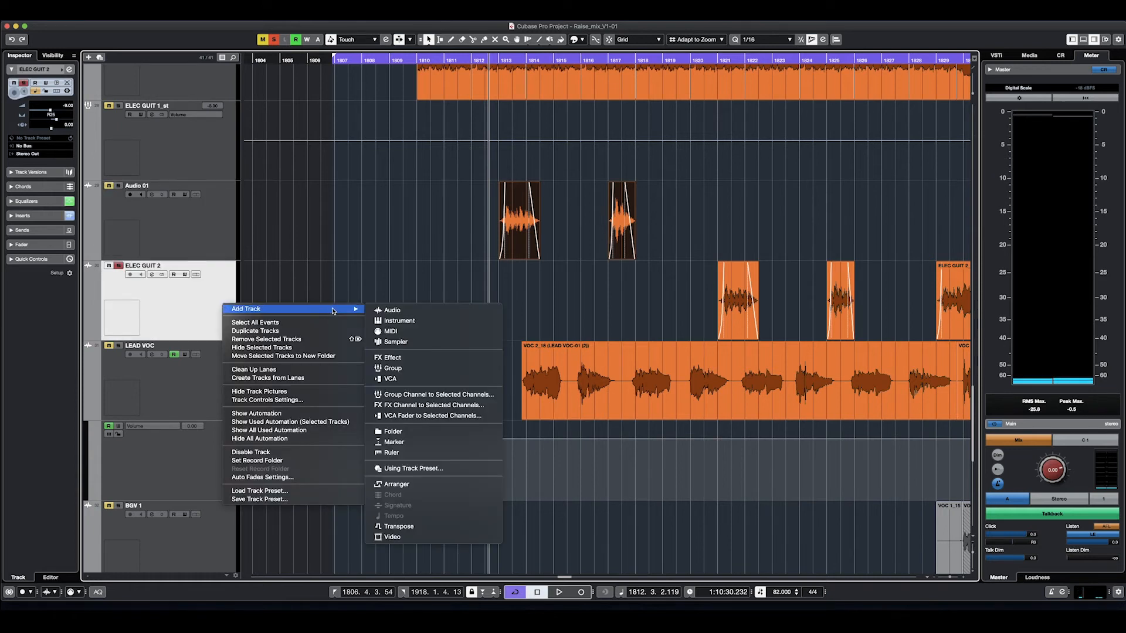
click(422, 311)
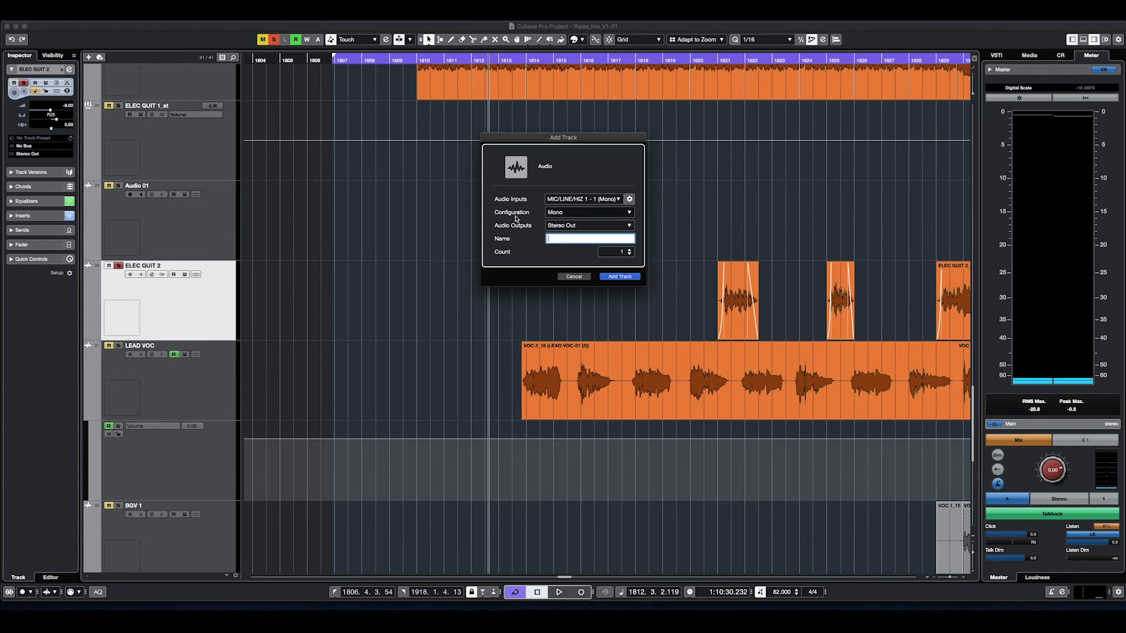
click(599, 214)
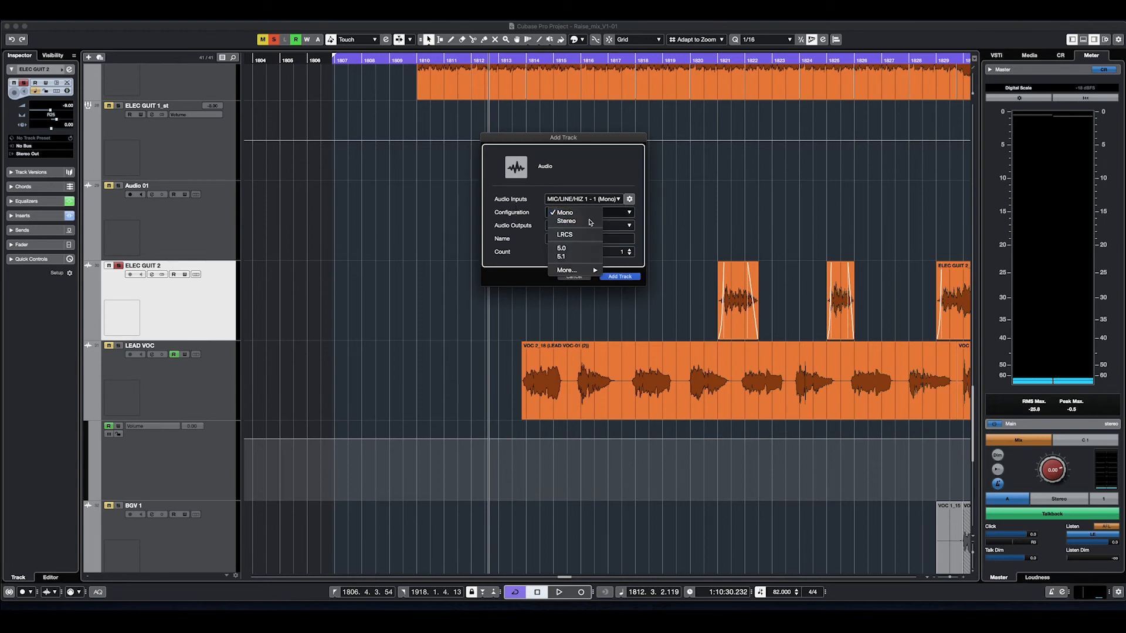
click(590, 221)
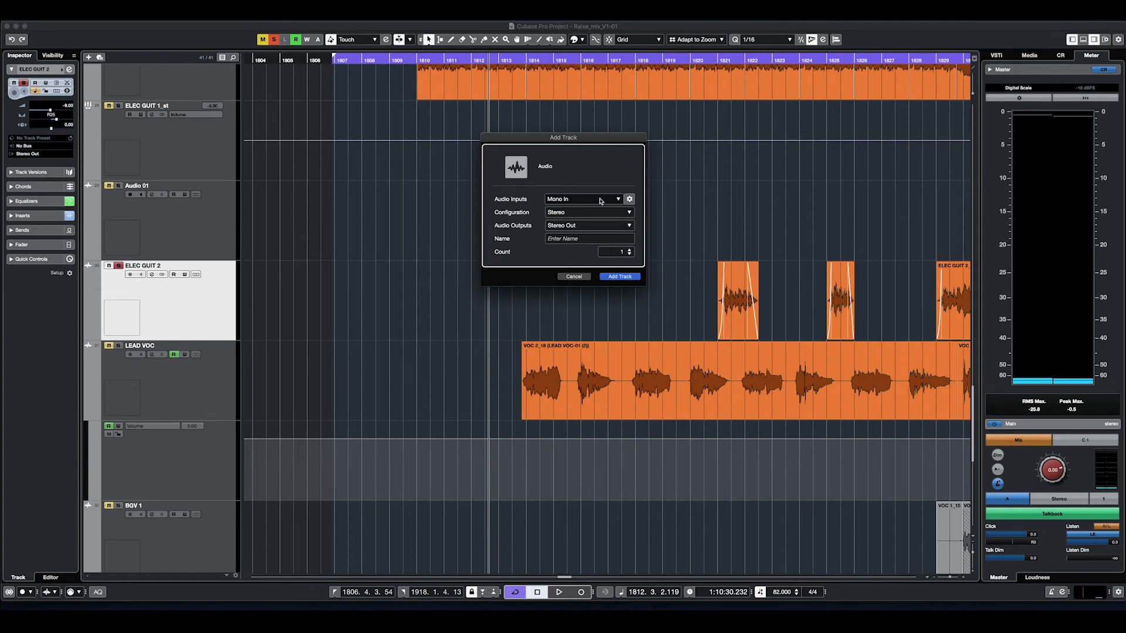
click(630, 226)
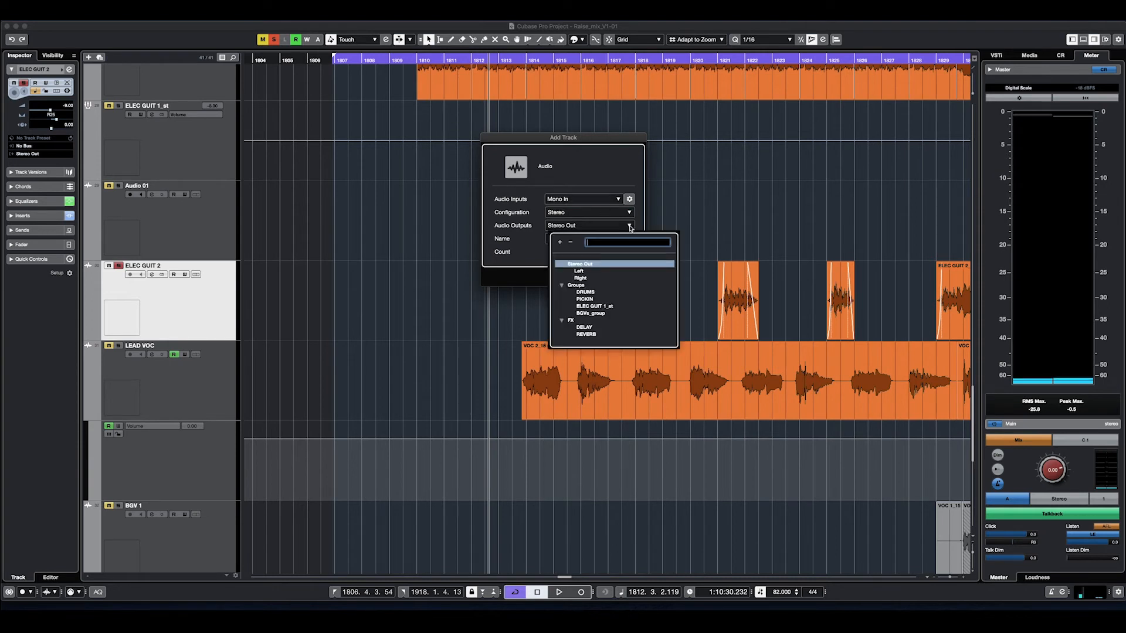
click(580, 265)
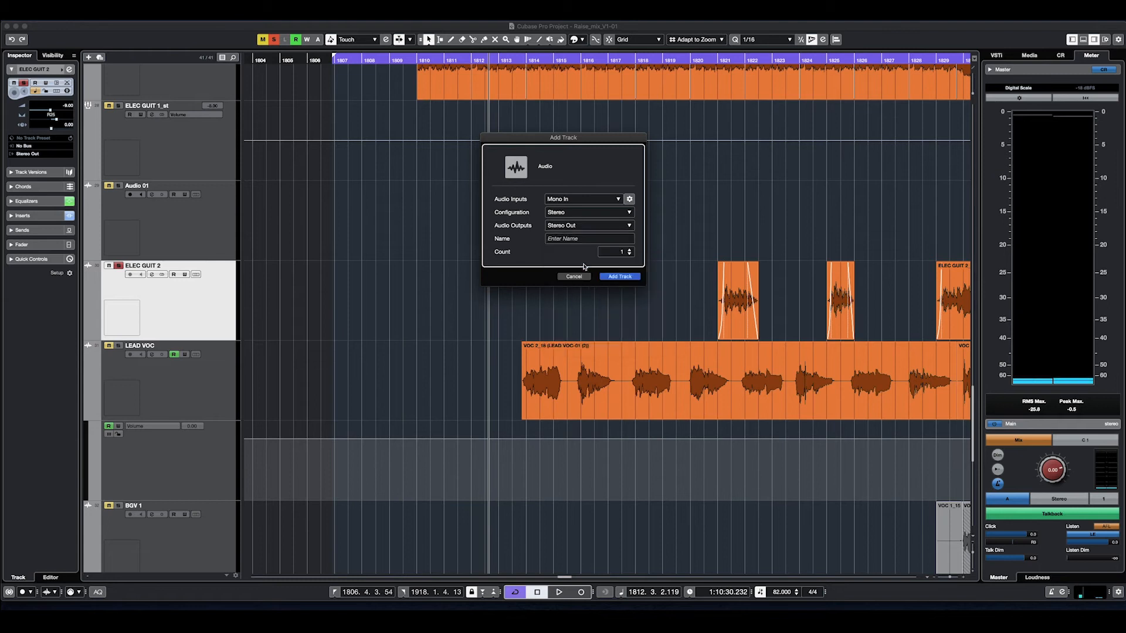
click(556, 240)
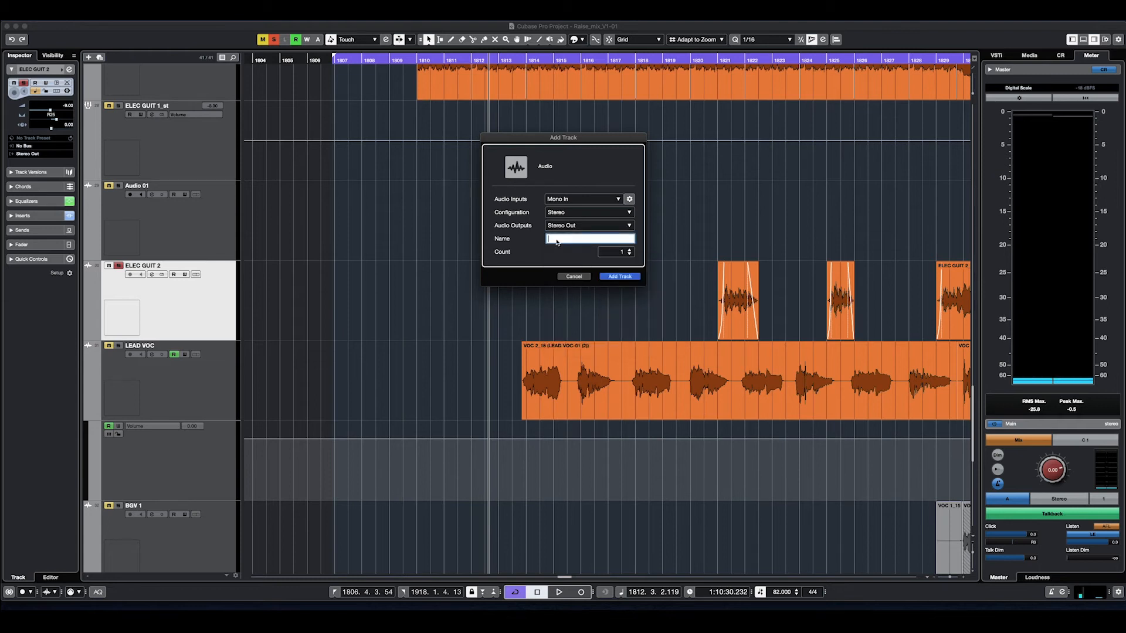
click(621, 279)
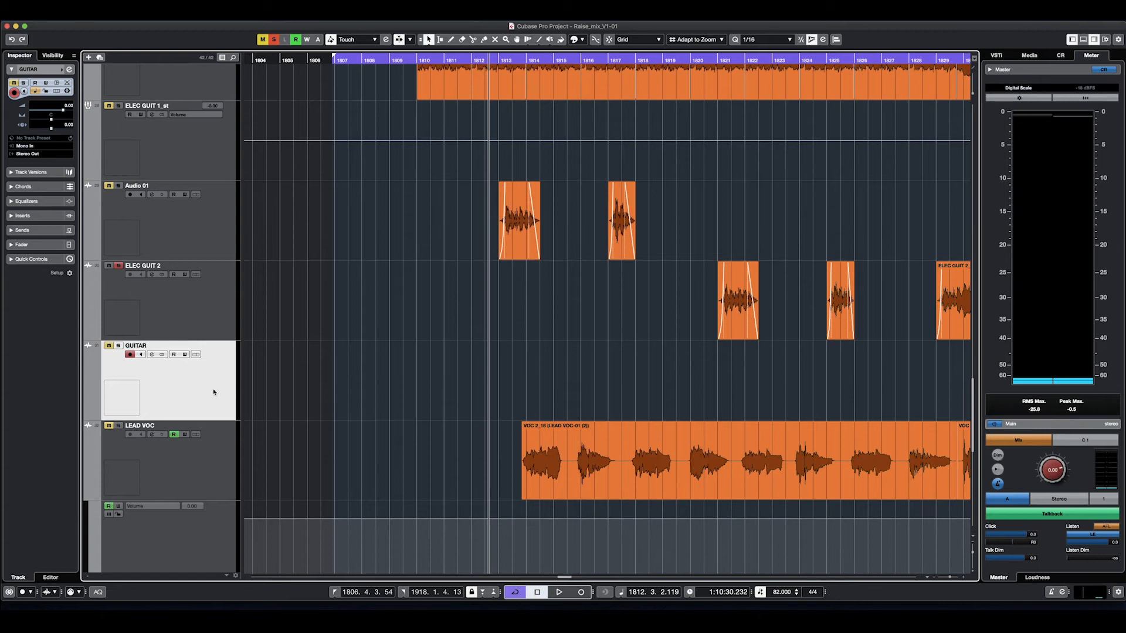
Step: Move both short guitar events from Audio 01 onto the stereo GUITAR track, keeping their timing
drag(473, 224, 672, 267)
drag(516, 238, 517, 384)
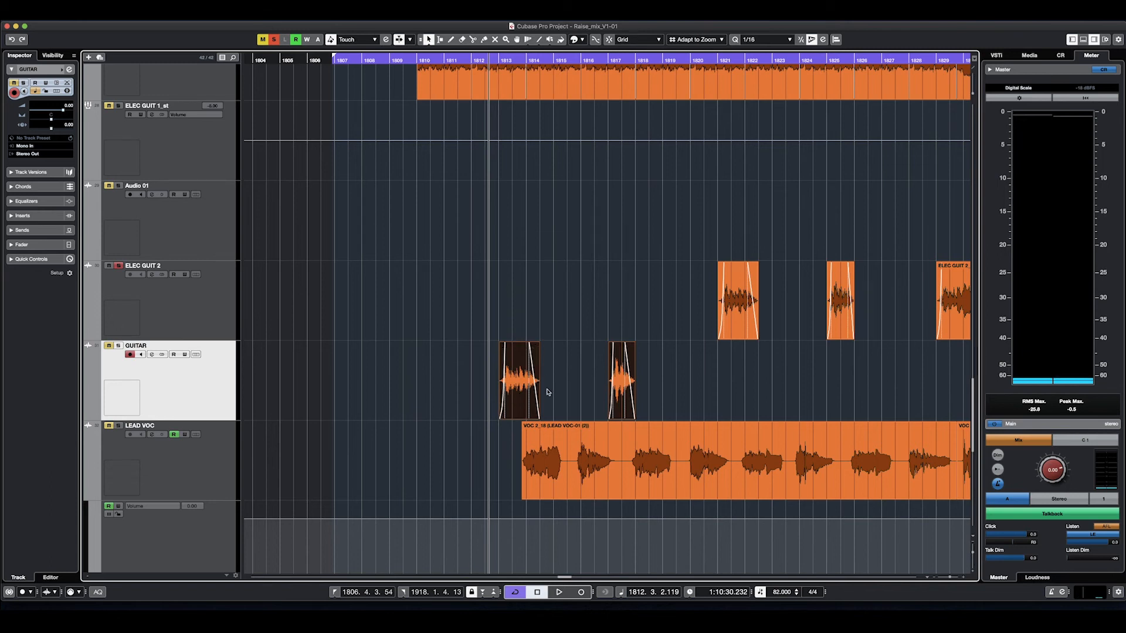
Step: Move both short guitar events back onto ELEC GUIT 2, keeping their timing, and remove the empty GUITAR track
drag(688, 382, 490, 380)
mouse_move(518, 373)
mouse_down()
mouse_move(521, 313)
mouse_move(517, 384)
mouse_up()
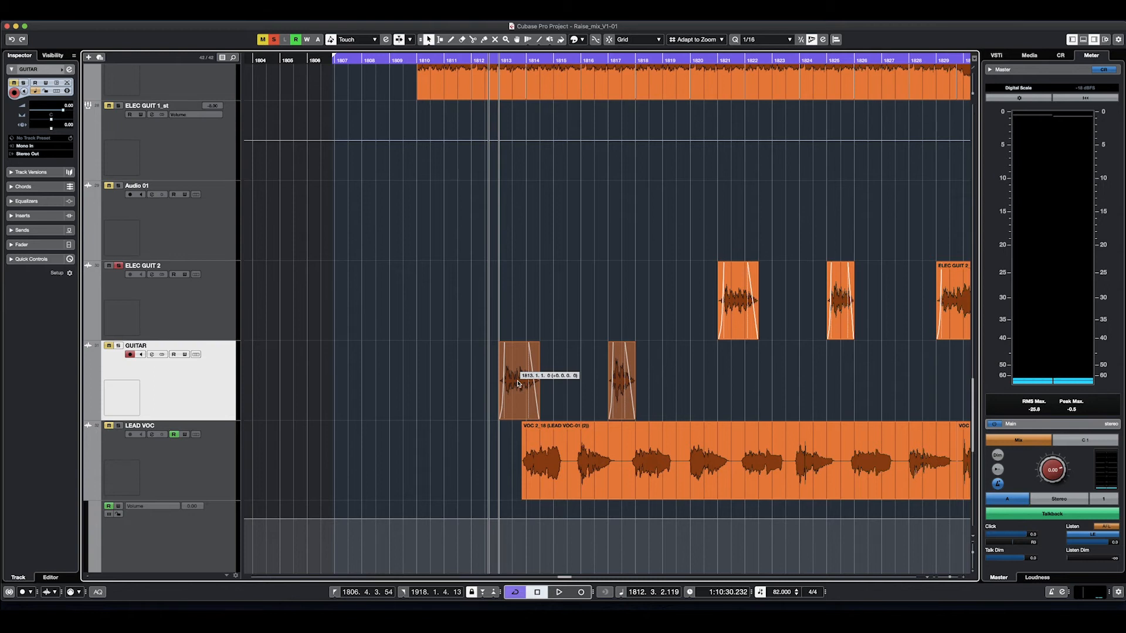
drag(518, 385, 517, 304)
click(187, 294)
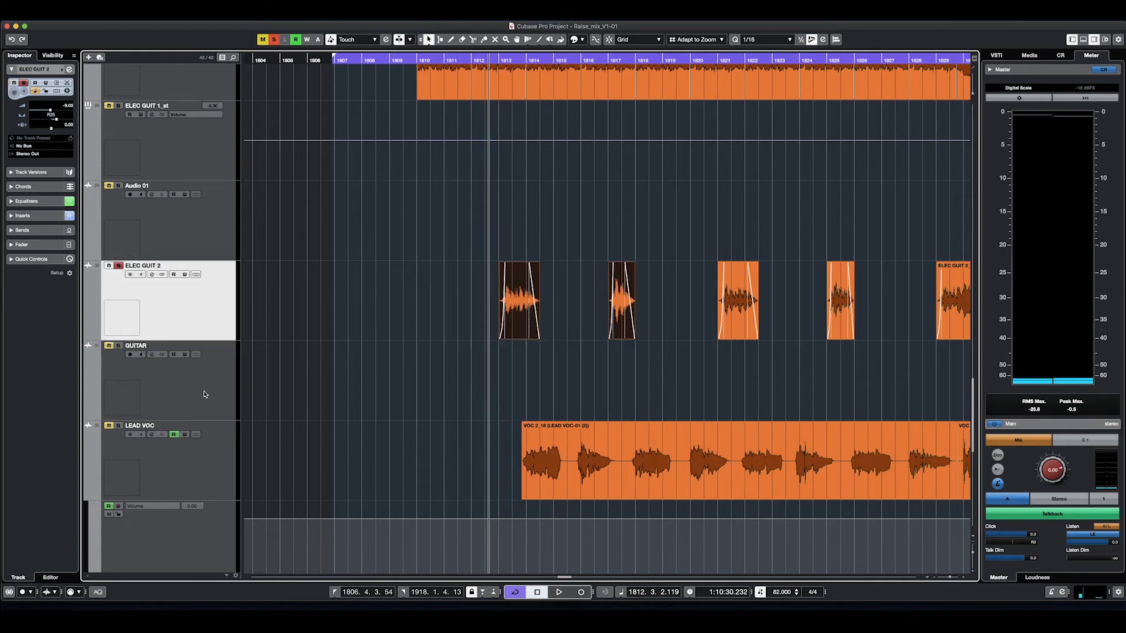
right_click(214, 380)
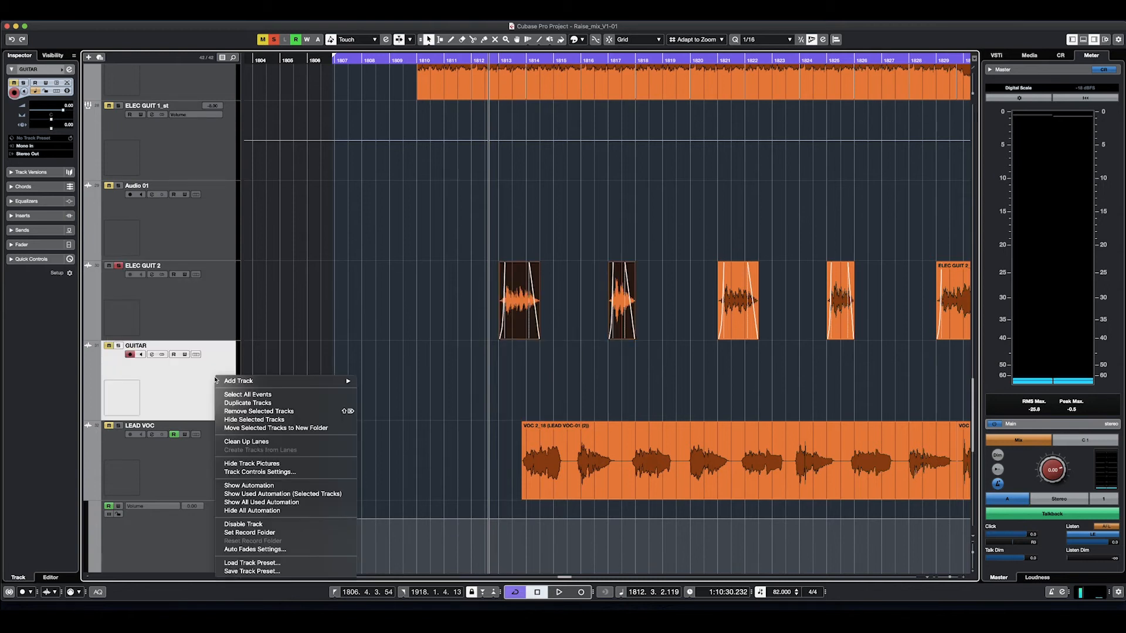
click(245, 413)
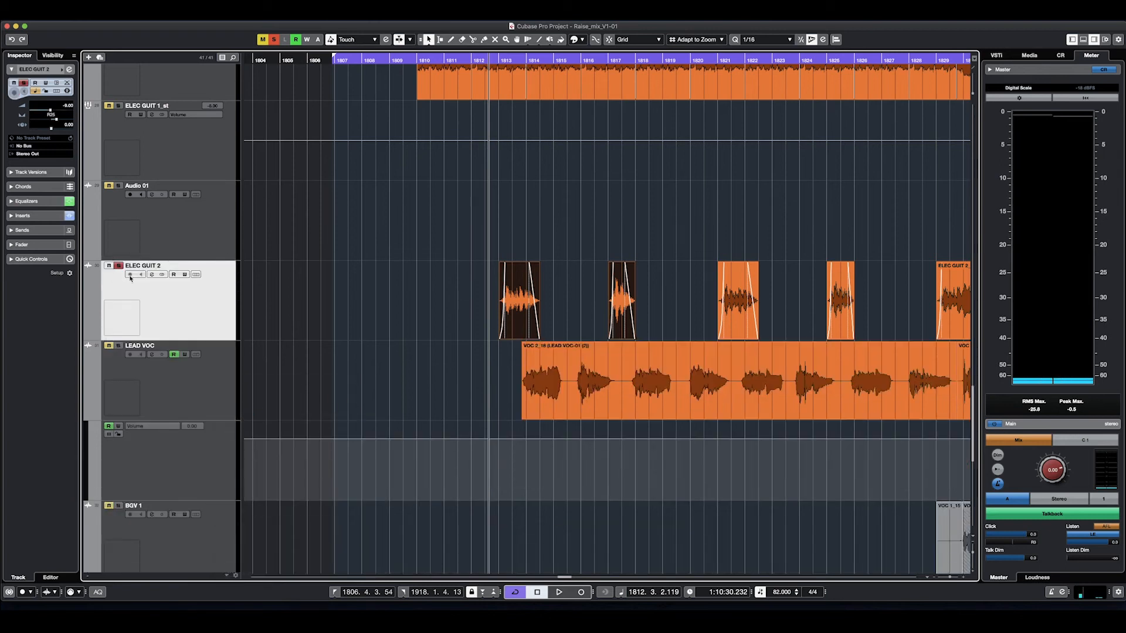
Step: Open ELEC GUIT 2's channel settings and audition the track with its equalizer and pre section bypassed
click(152, 274)
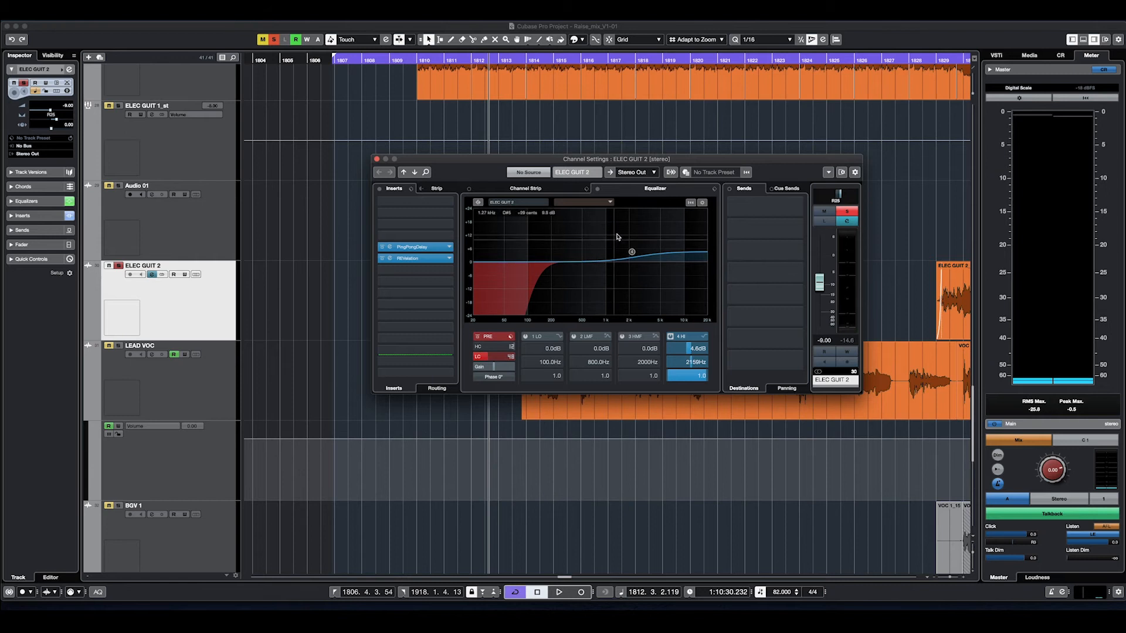
click(597, 189)
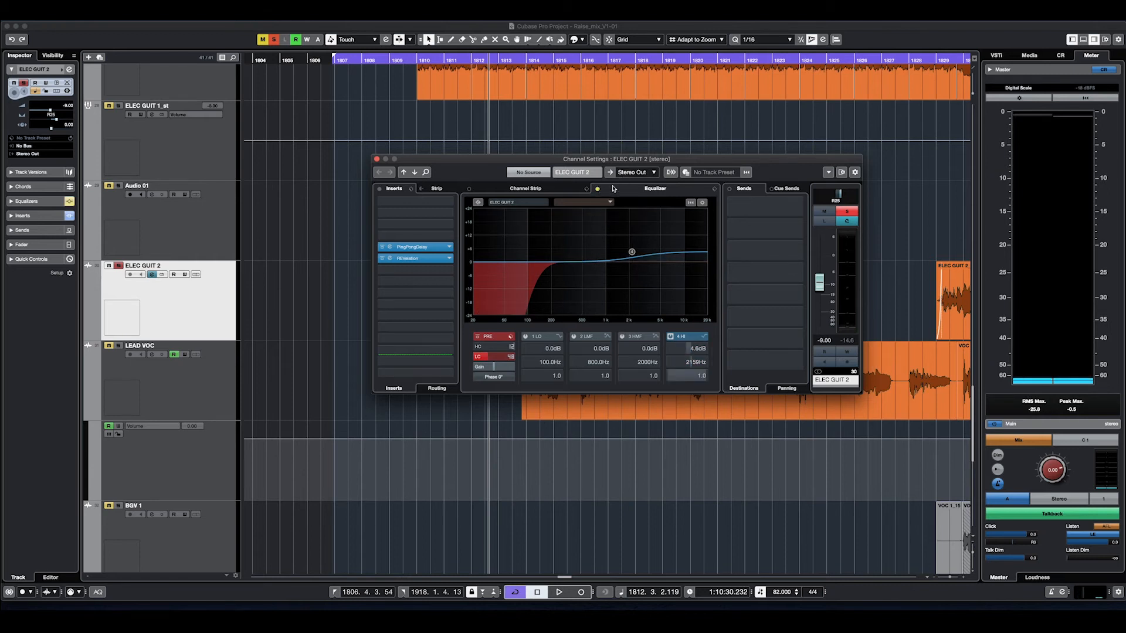
click(478, 336)
key(space)
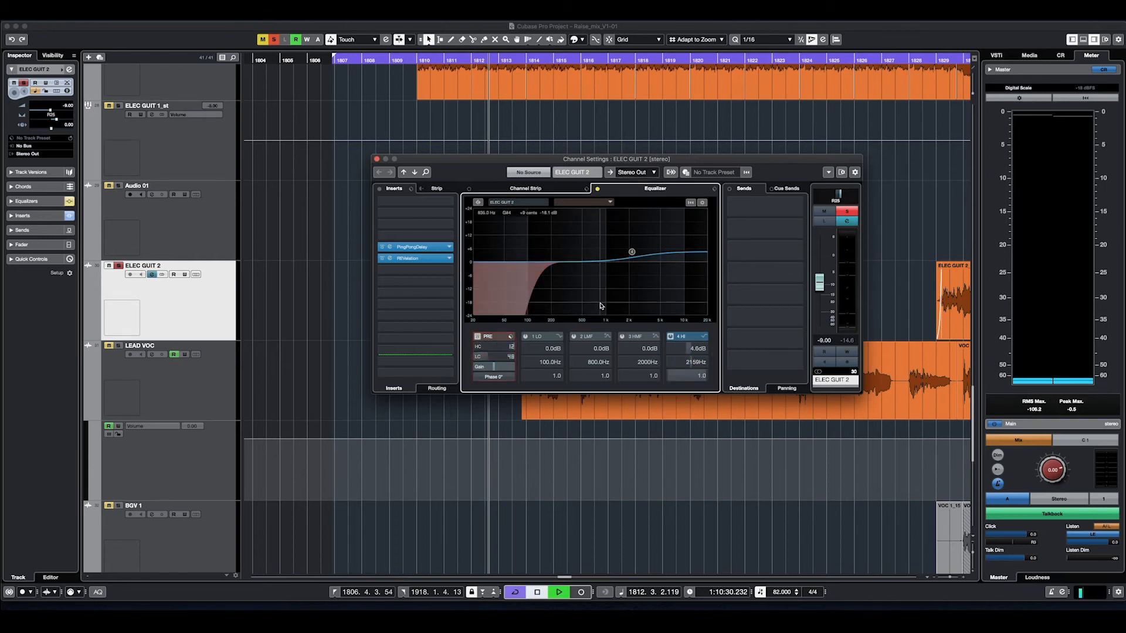
key(space)
Step: Reactivate ELEC GUIT 2's equalizer and compare the guitar with the high band (4 HI) bypassed and enabled
click(597, 188)
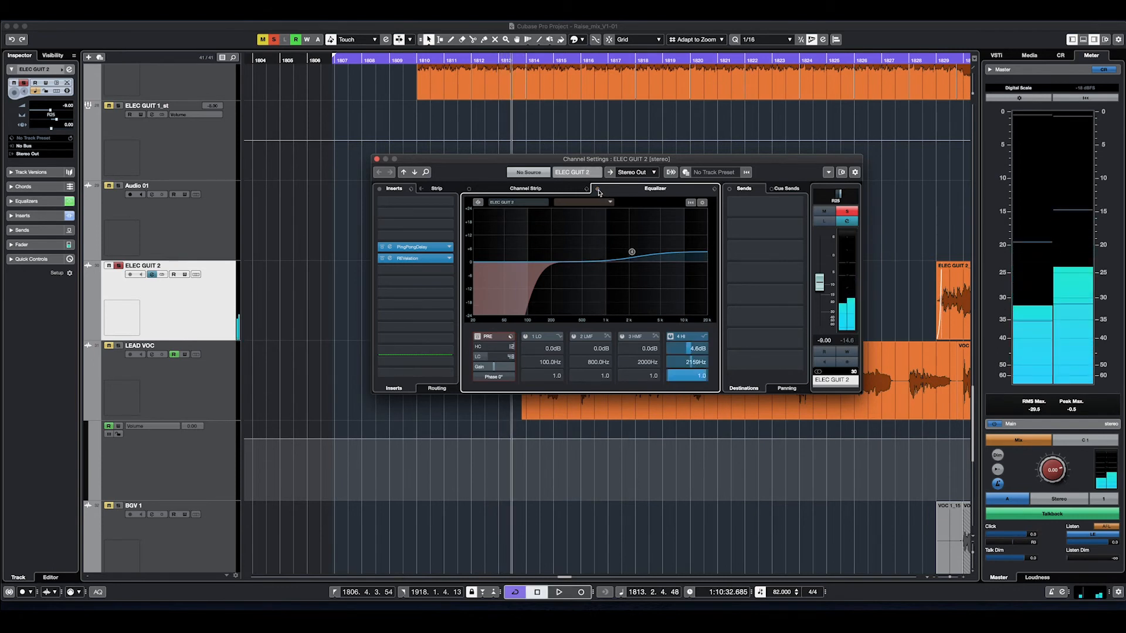
click(671, 336)
key(space)
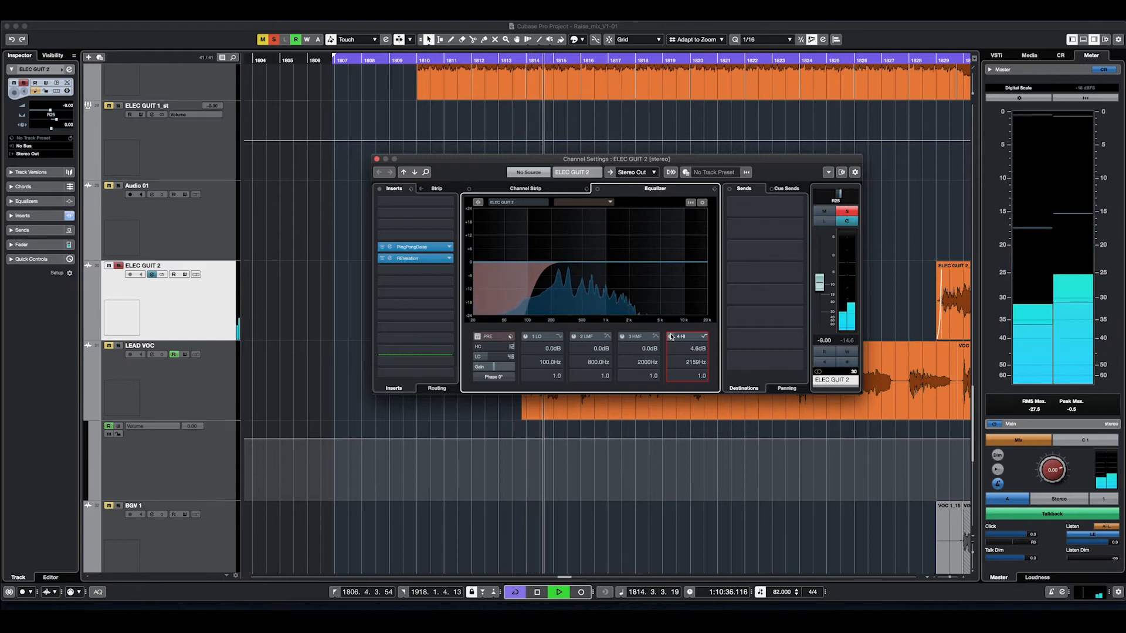
key(space)
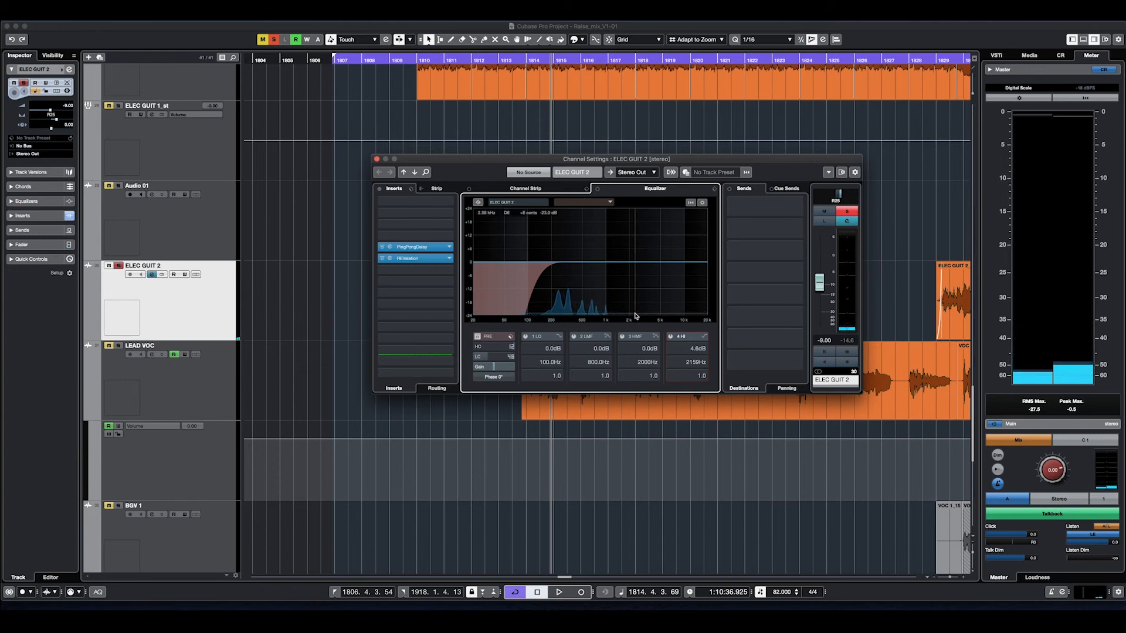
click(670, 336)
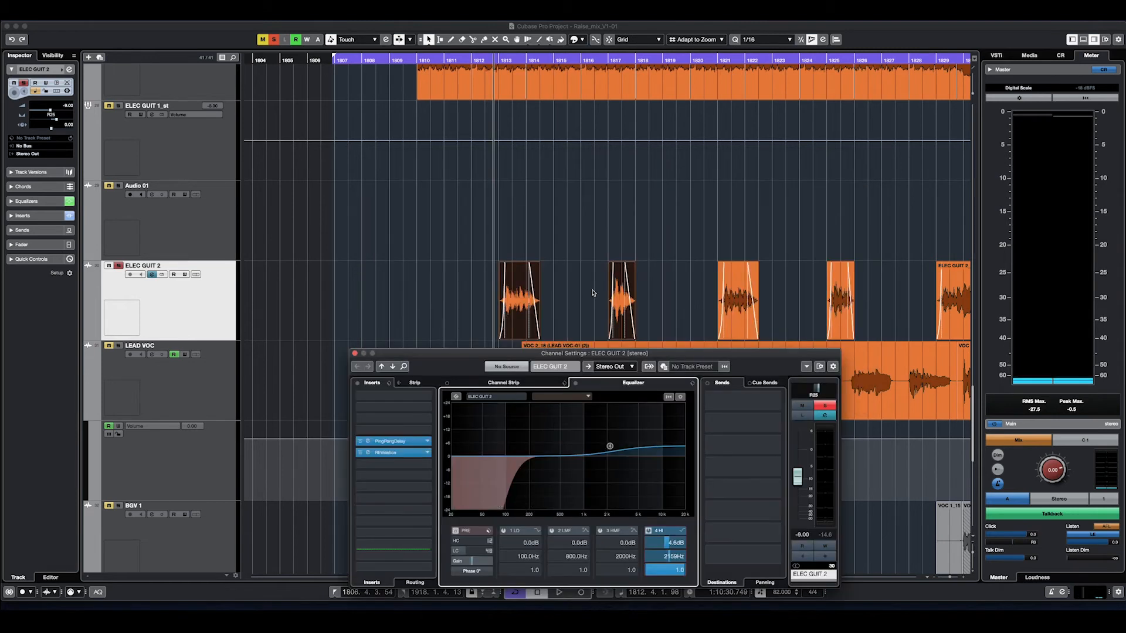
key(space)
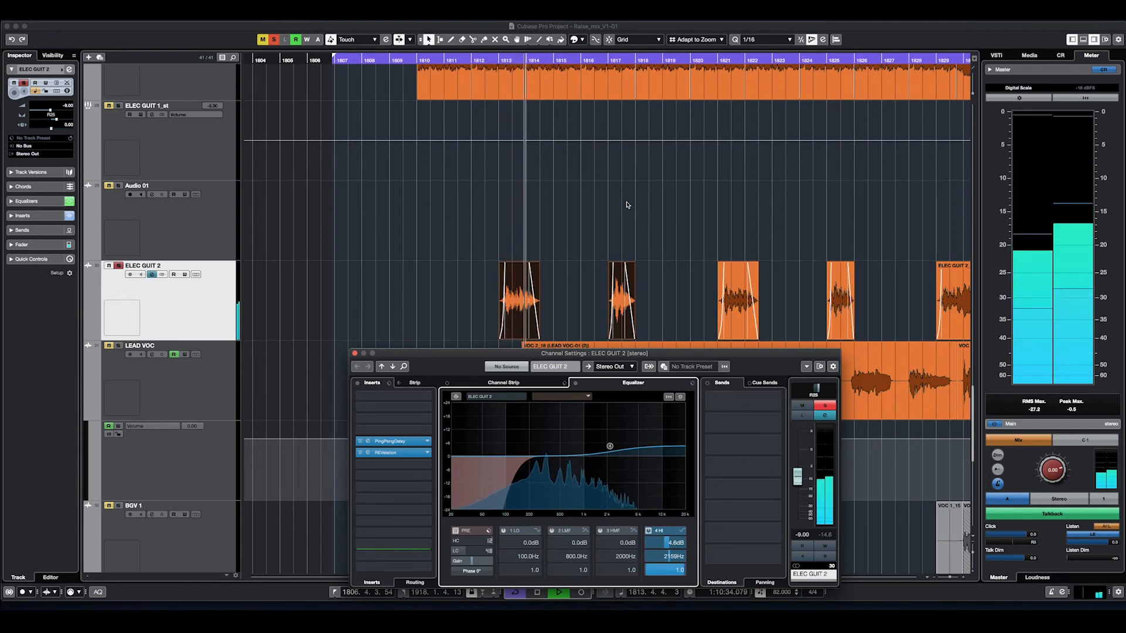
key(space)
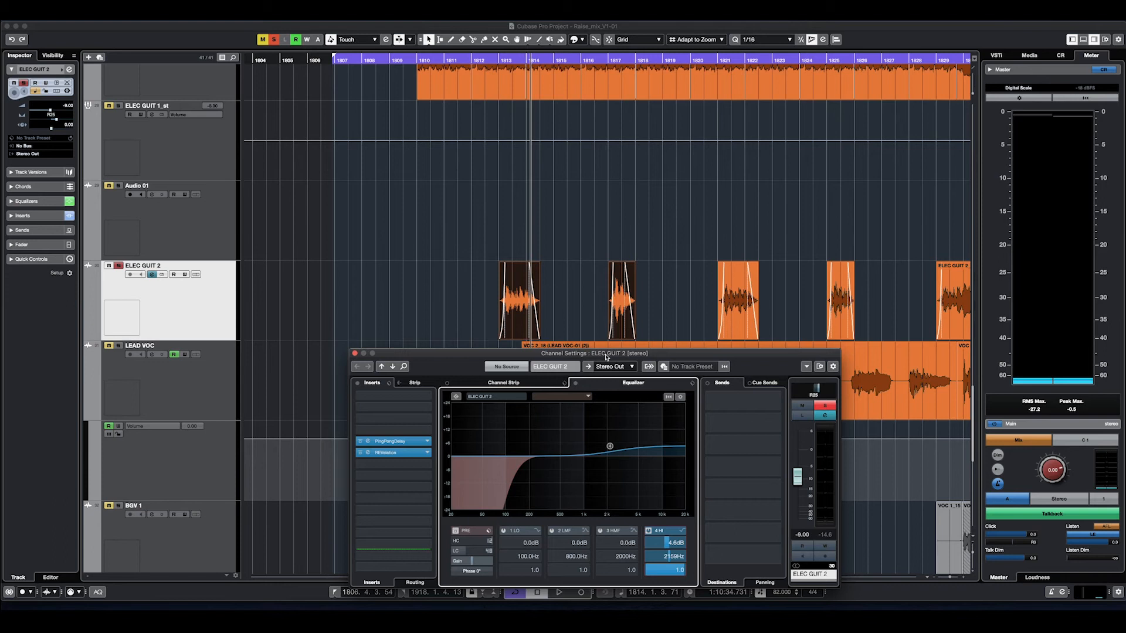
Step: Inspect the settings of the PingPongDelay and REVelation inserts on ELEC GUIT 2, closing each plug-in window again
drag(606, 356, 638, 348)
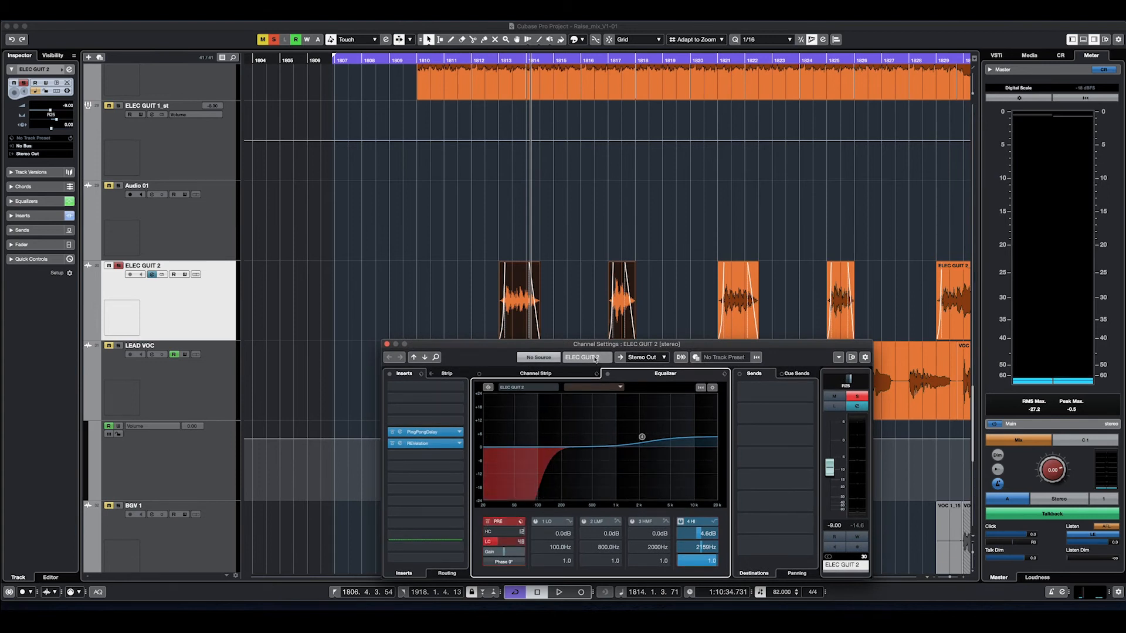
drag(600, 347, 647, 378)
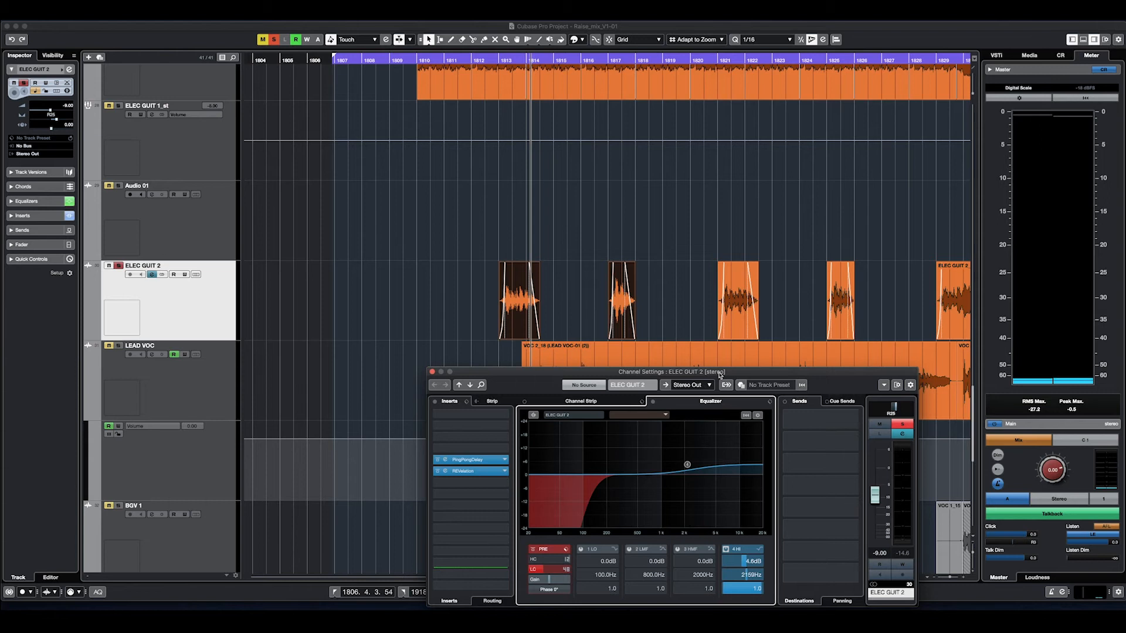
drag(720, 375, 851, 142)
click(610, 228)
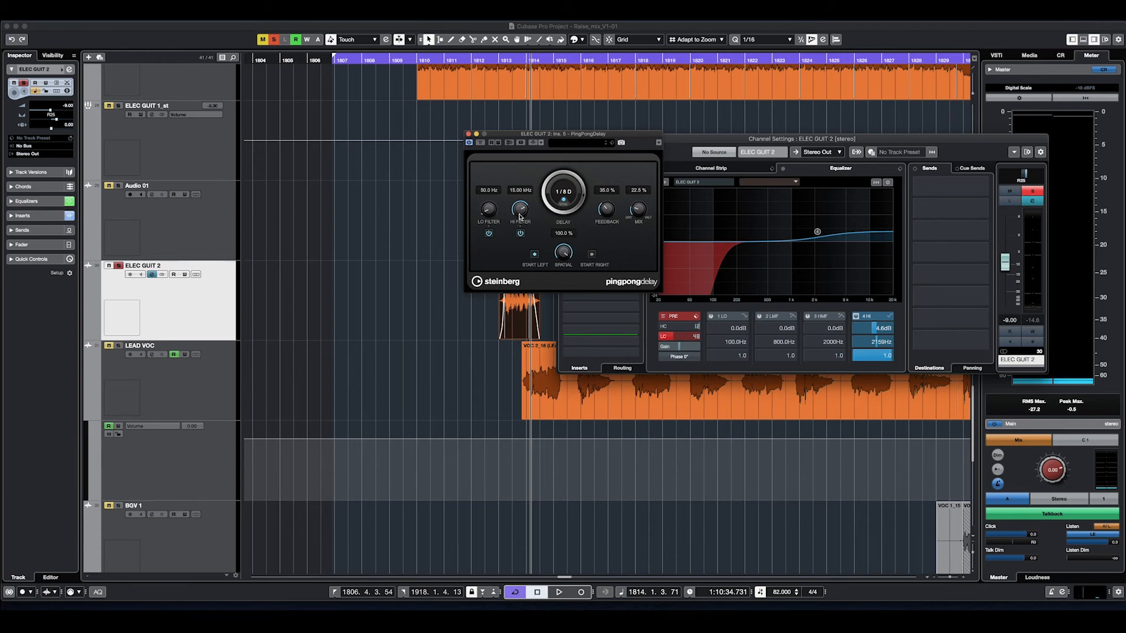
click(468, 135)
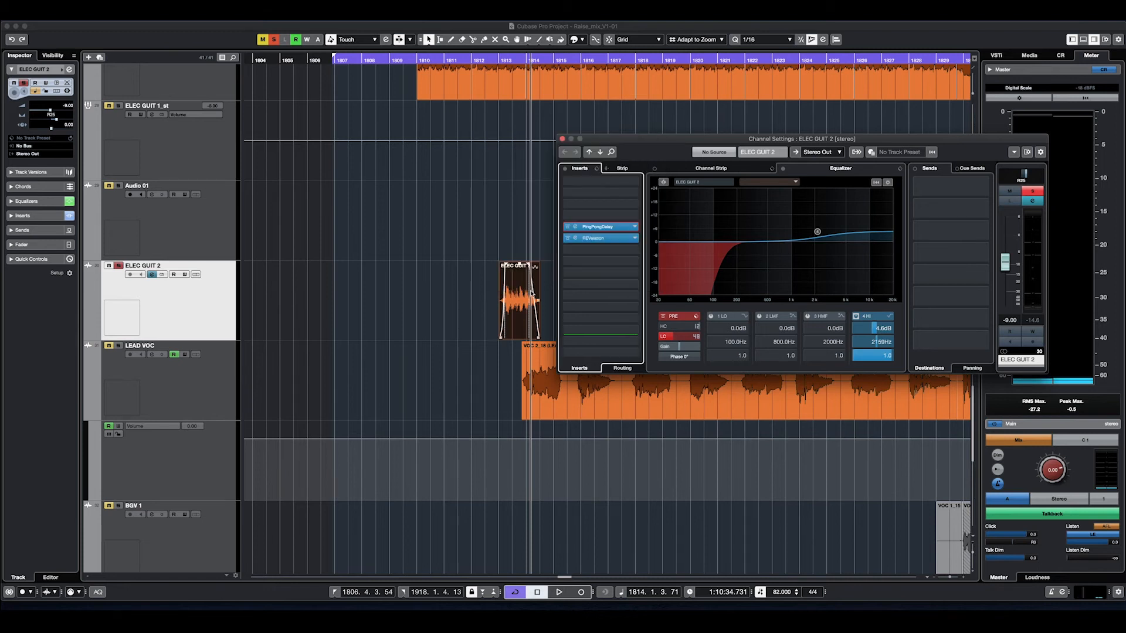
click(604, 239)
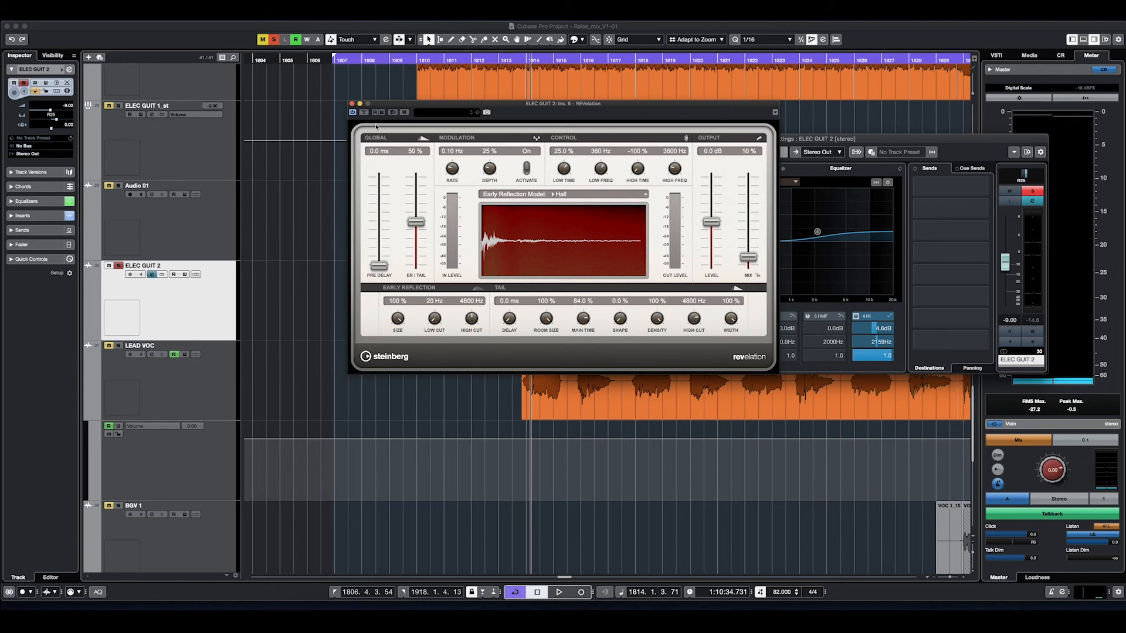
click(351, 105)
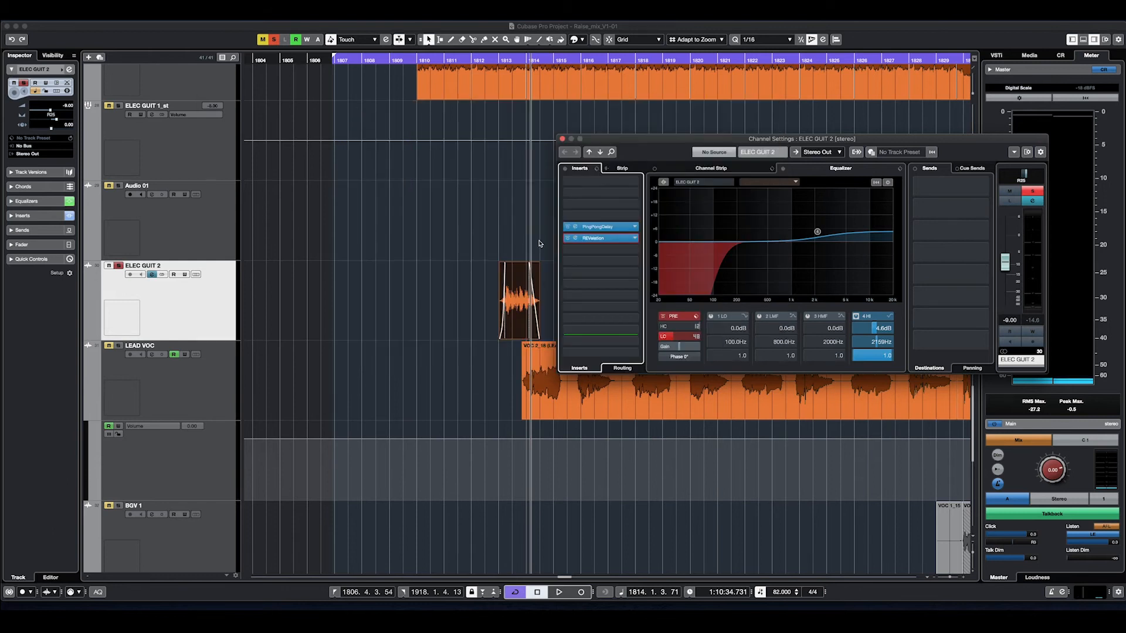
Step: Bypass the PingPongDelay and REVelation inserts and audition ELEC GUIT 2 without them from around bar 1813
click(567, 227)
click(567, 238)
click(499, 265)
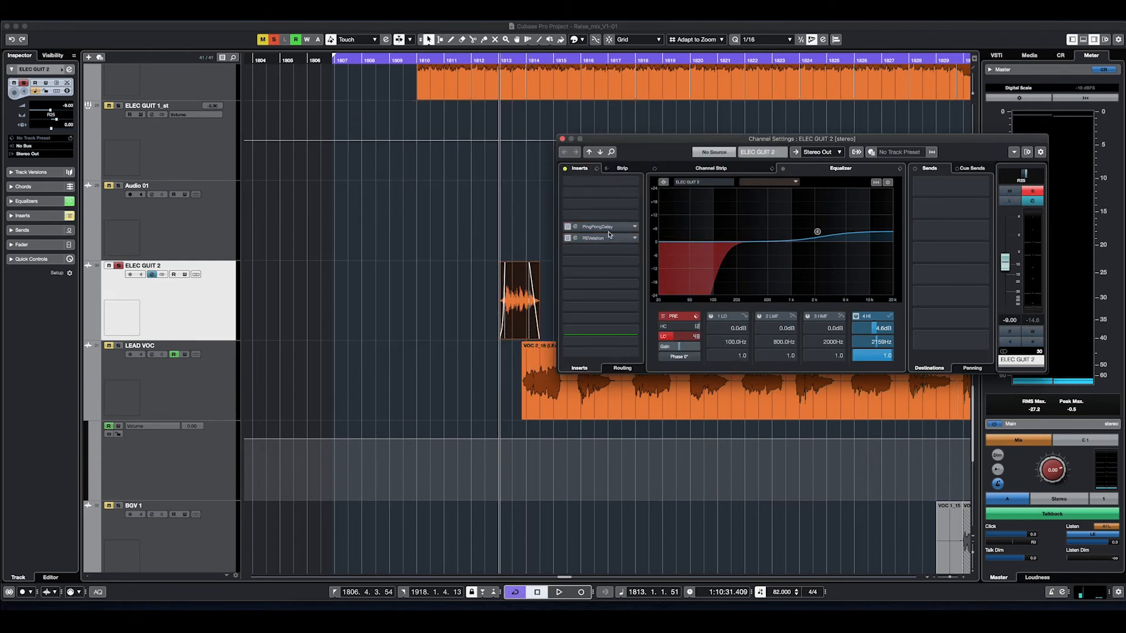
key(space)
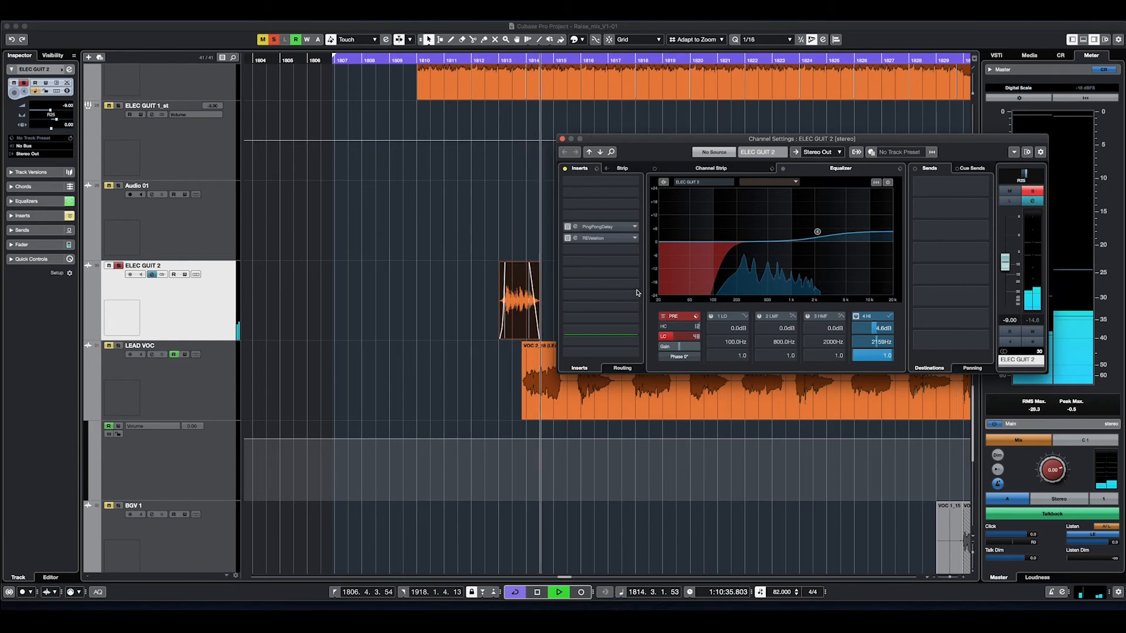
key(space)
key(KP_0)
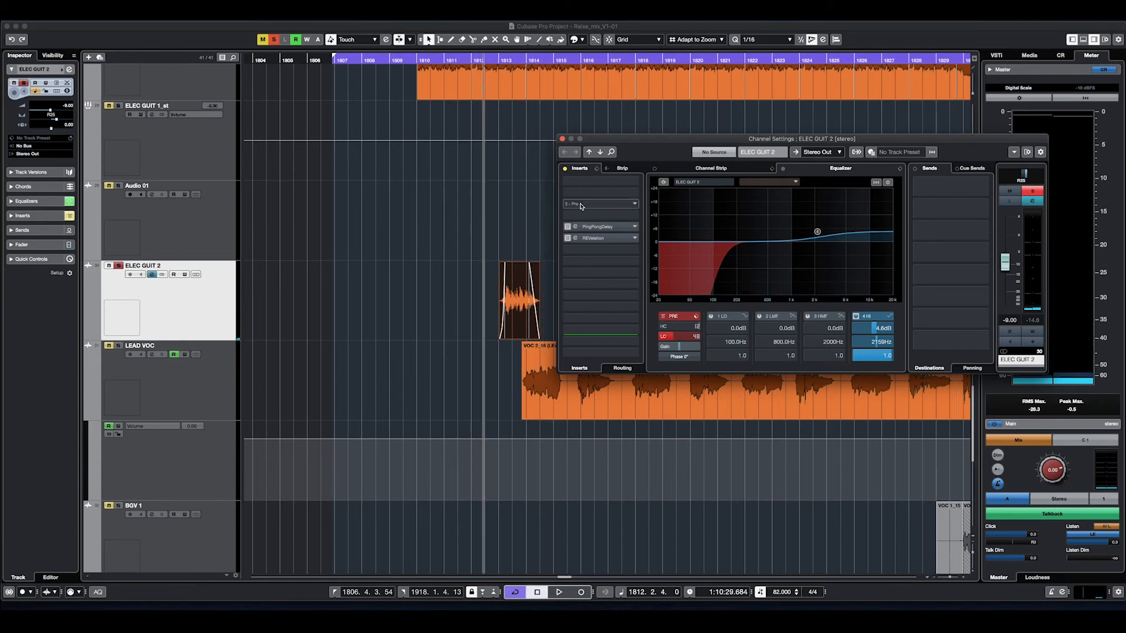
Step: Audition ELEC GUIT 2 with PingPongDelay reactivated, and again from bar 1813 with REVelation also reactivated
click(567, 229)
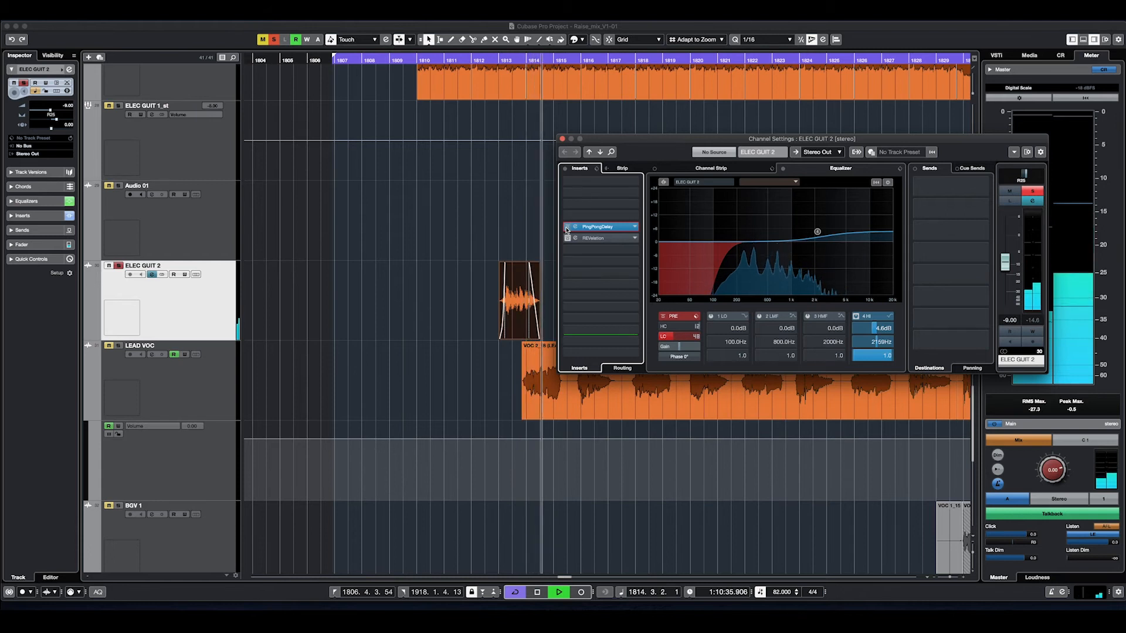
key(space)
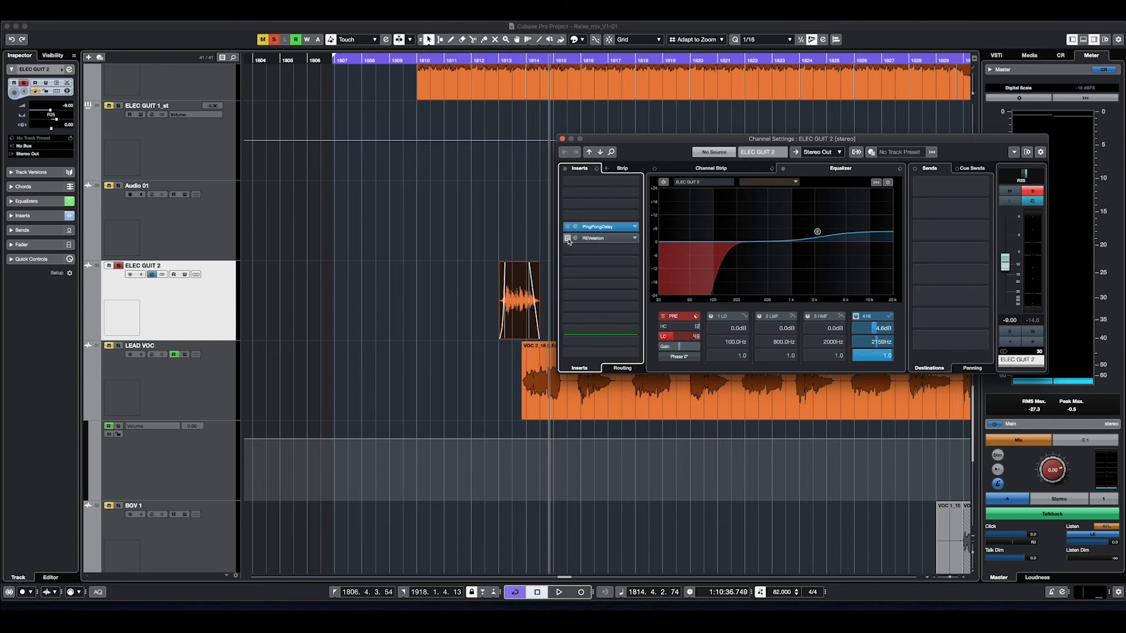
click(500, 62)
key(space)
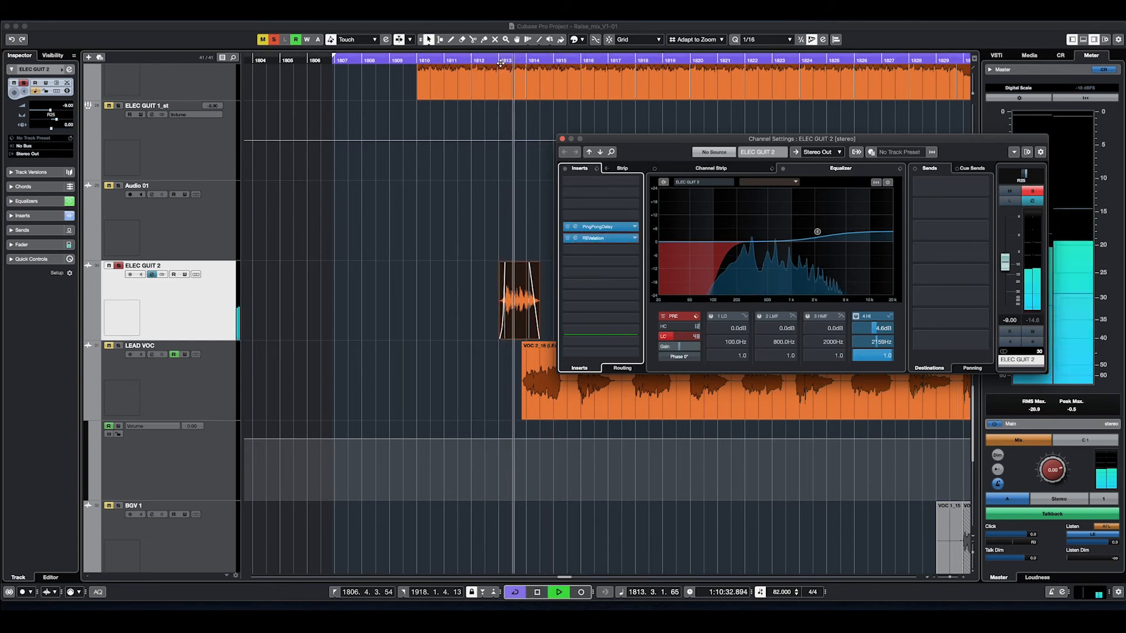
key(space)
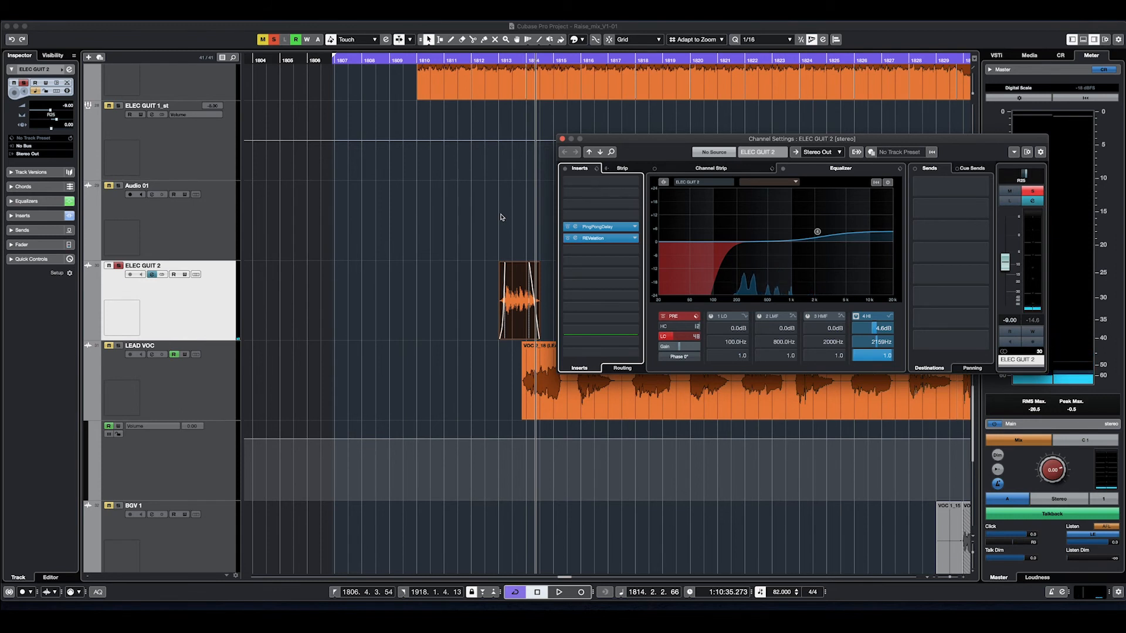
Step: Close ELEC GUIT 2's channel settings, unsolo the track and audition it within the mix from just before bar 1813
click(562, 139)
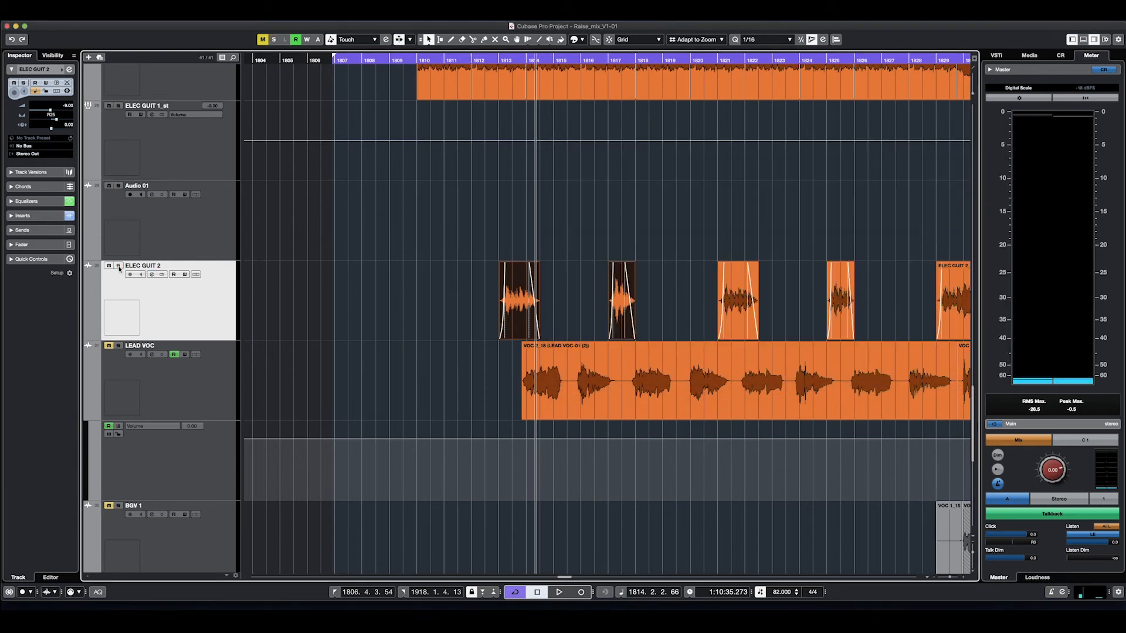
click(481, 61)
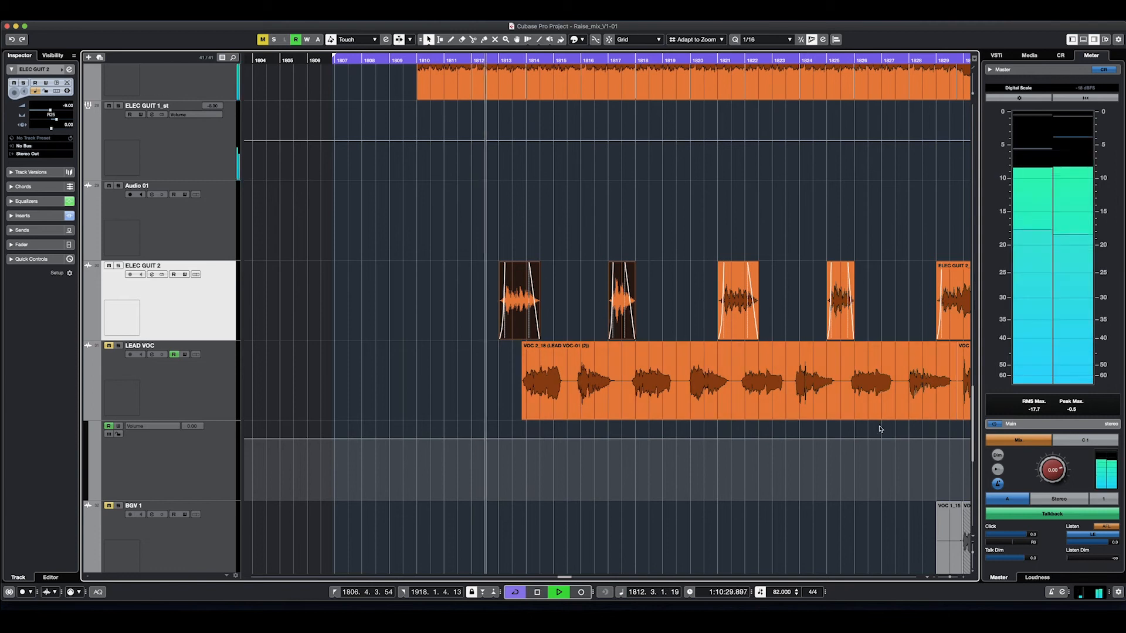
drag(972, 554, 973, 549)
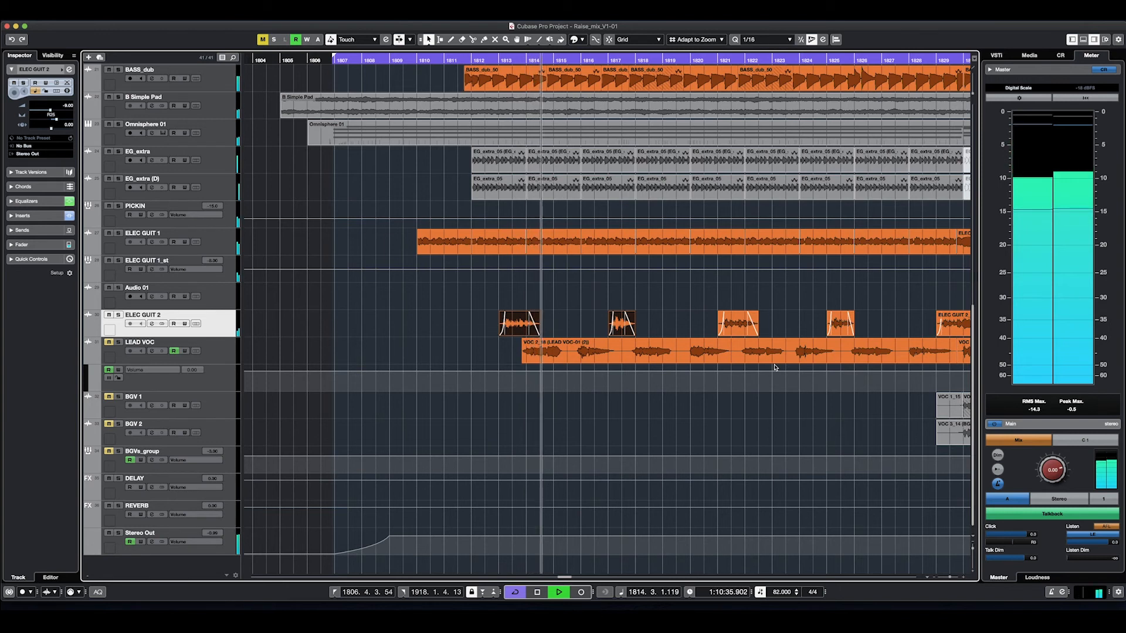
key(space)
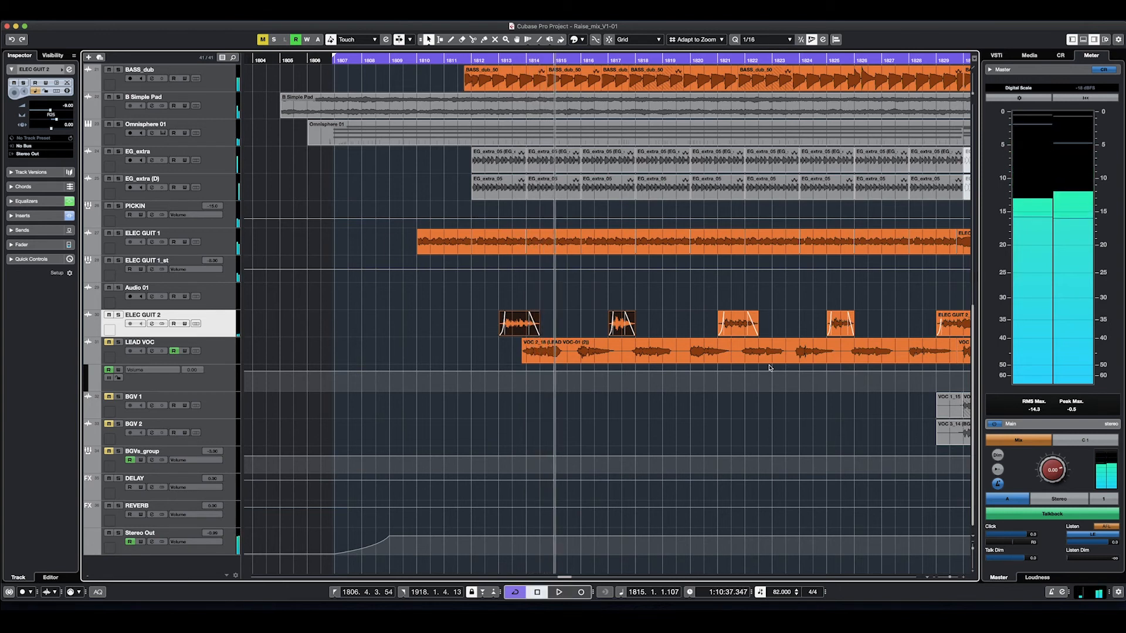
Step: Audition the mix with the longer ELEC GUIT 2 events from about bar 1828 and return the cursor to just before bar 1838
key(g)
key(g)
key(g)
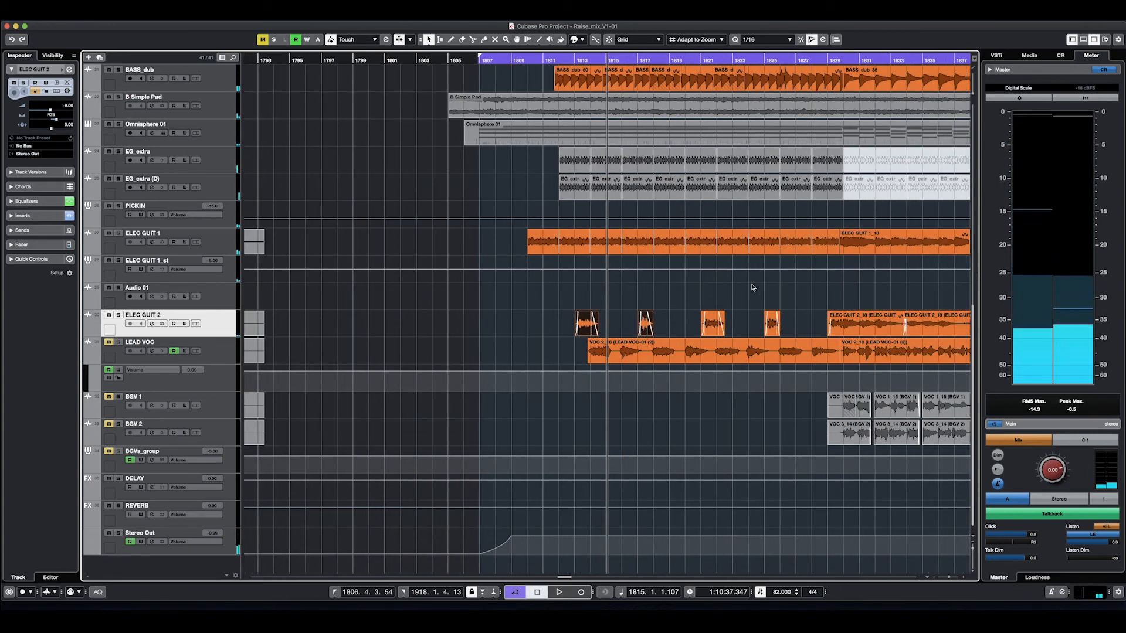
scroll(753, 287, right, 5)
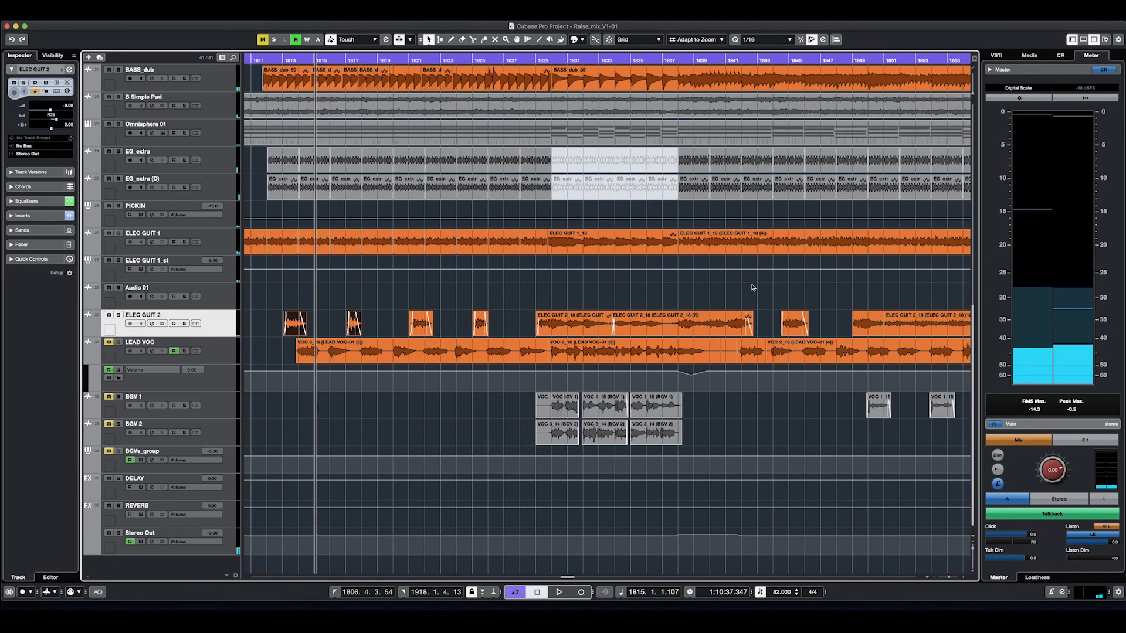
click(531, 61)
key(space)
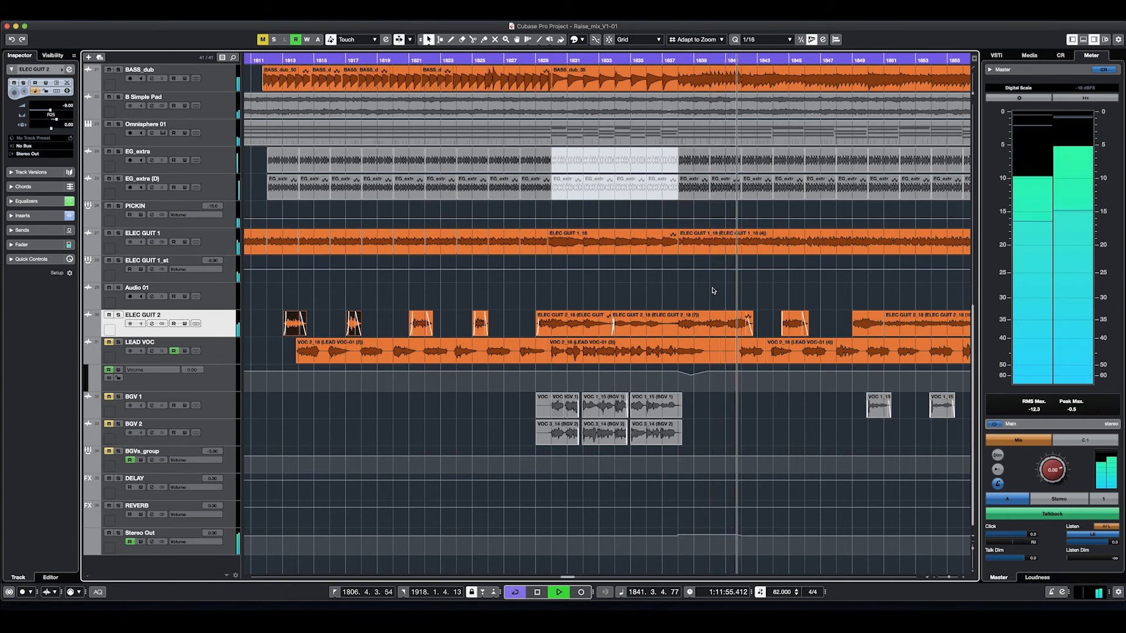
key(space)
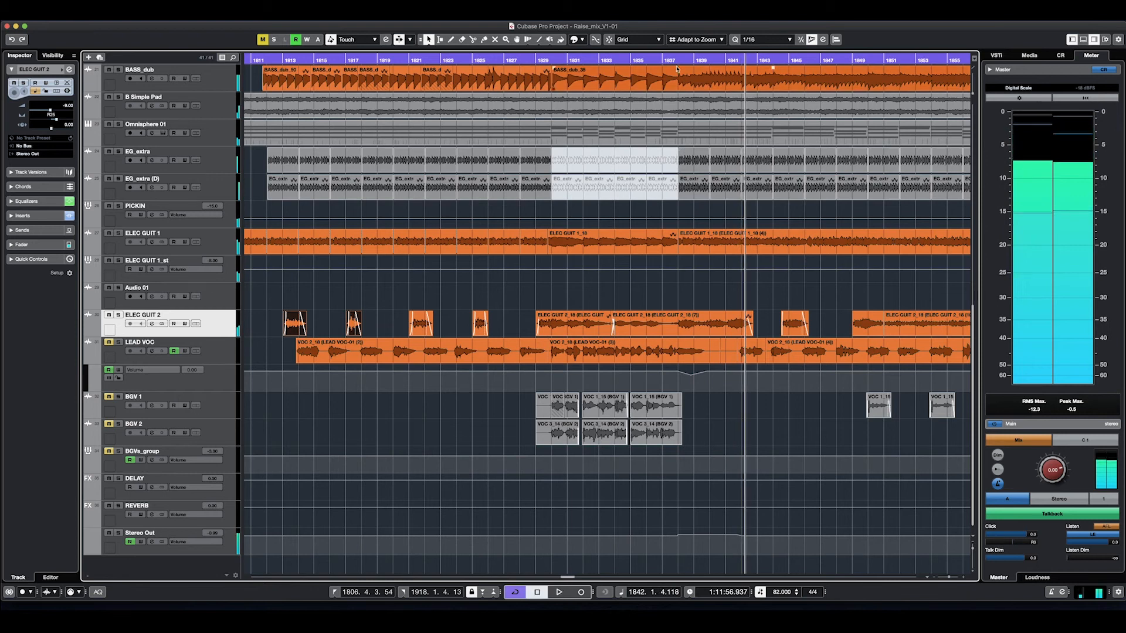
click(675, 59)
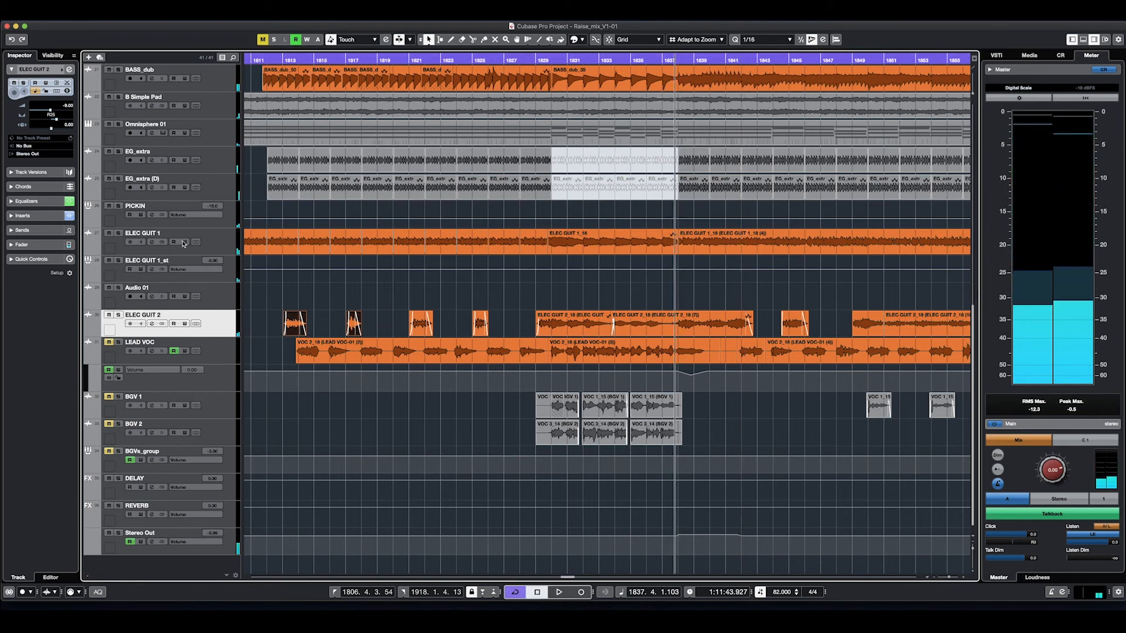
Step: Bypass all inserts on ELEC GUIT 1_st, including its PingPongDelay, and close its channel settings
click(152, 270)
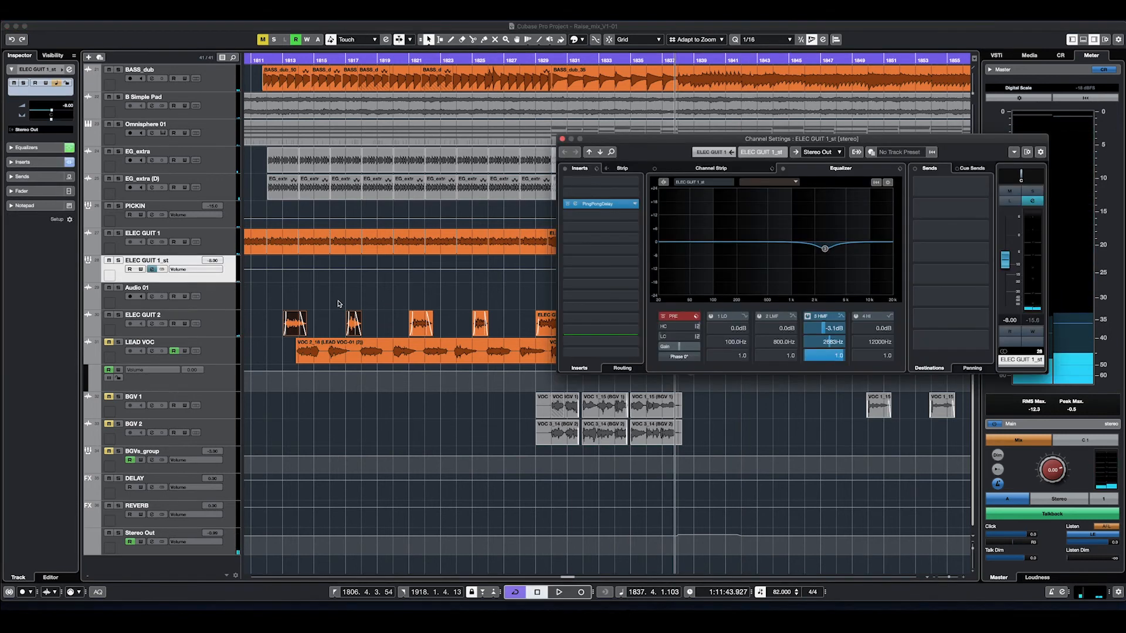
click(566, 189)
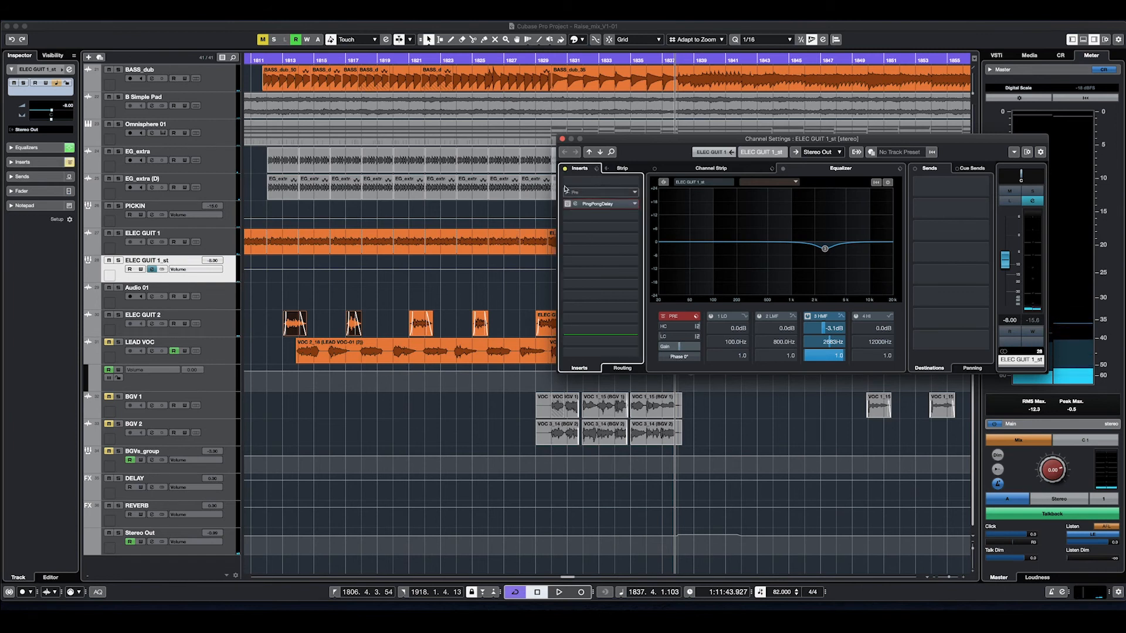
click(563, 140)
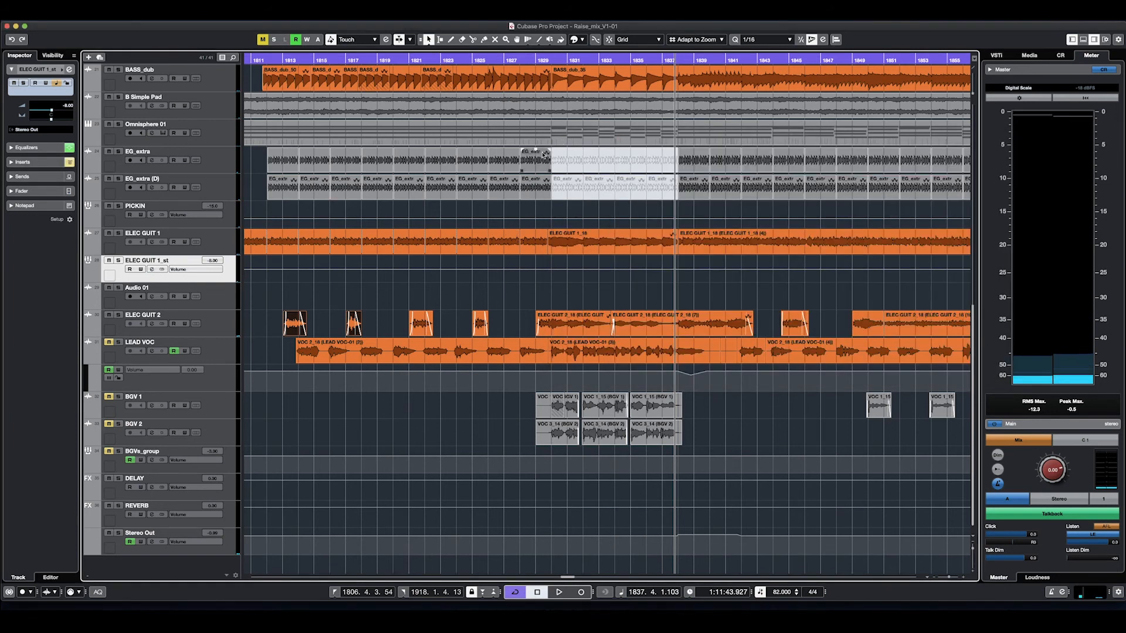
Step: Bypass the PingPongDelay and REVelation inserts on ELEC GUIT 2 and audition the dry guitars in the mix from around bar 1838
click(148, 324)
click(569, 229)
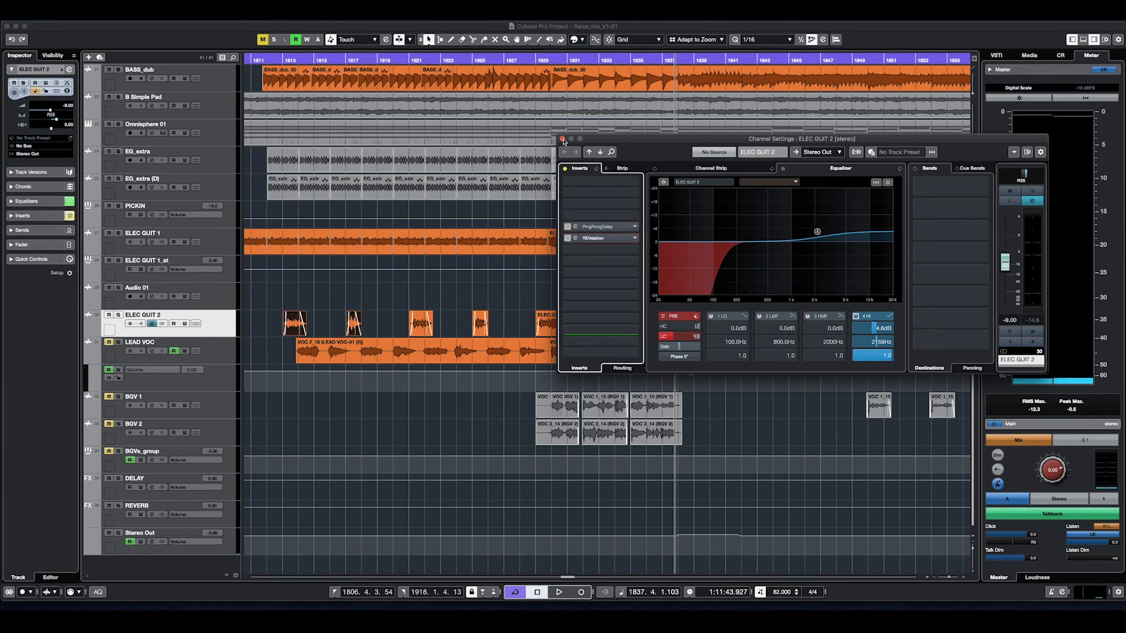
click(562, 139)
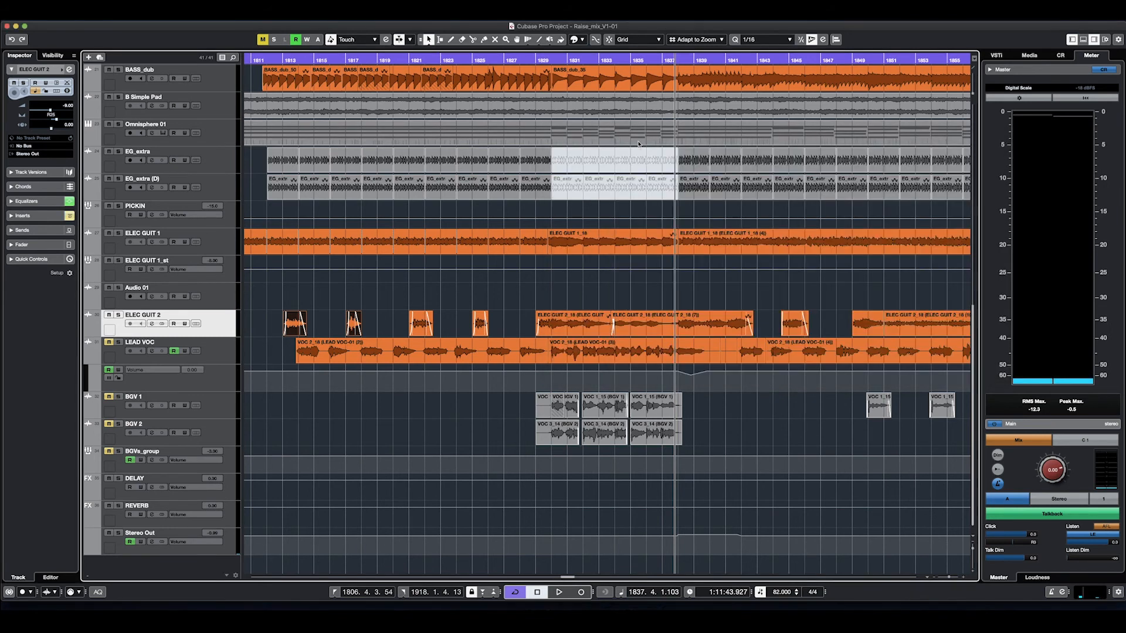
click(659, 61)
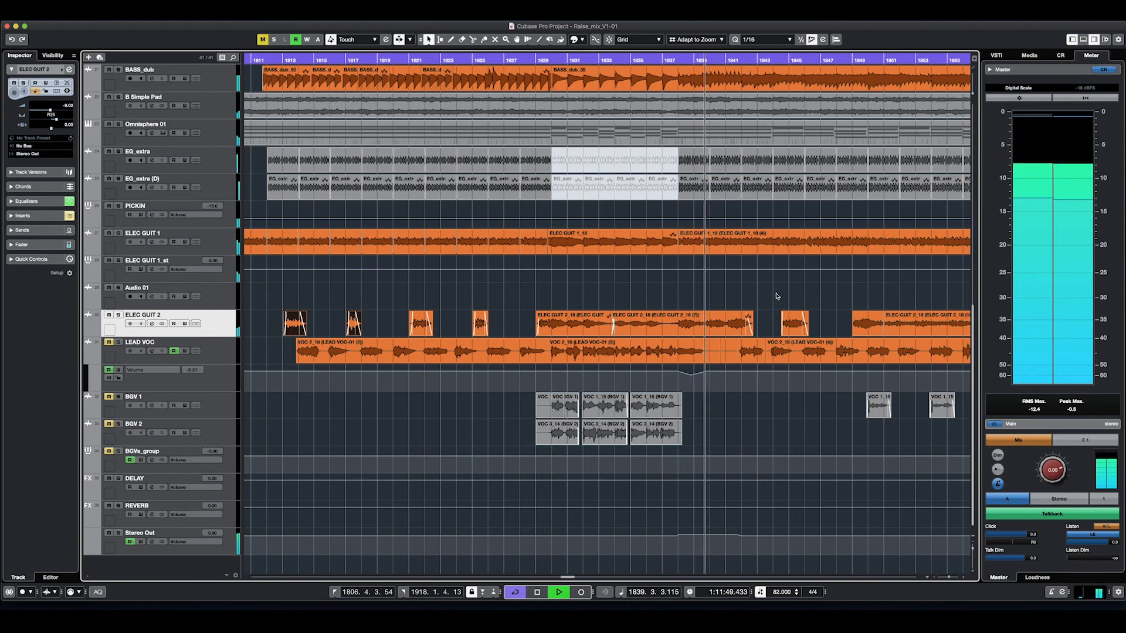
key(space)
Step: Reactivate the PingPongDelay and REVelation inserts on ELEC GUIT 2 and close its channel settings
click(152, 324)
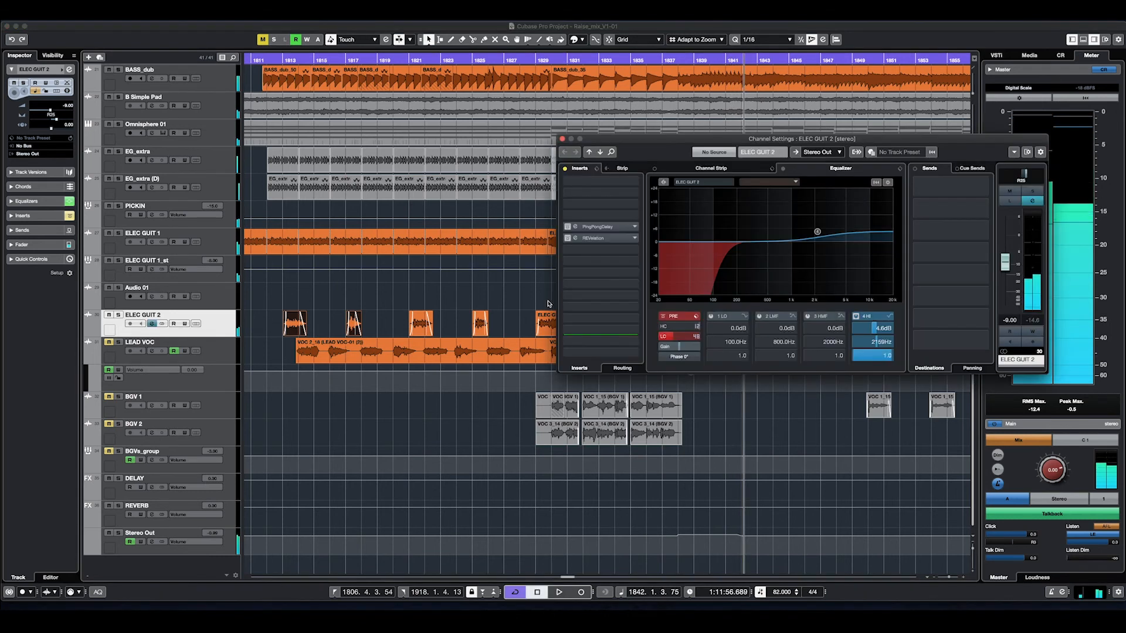
click(567, 239)
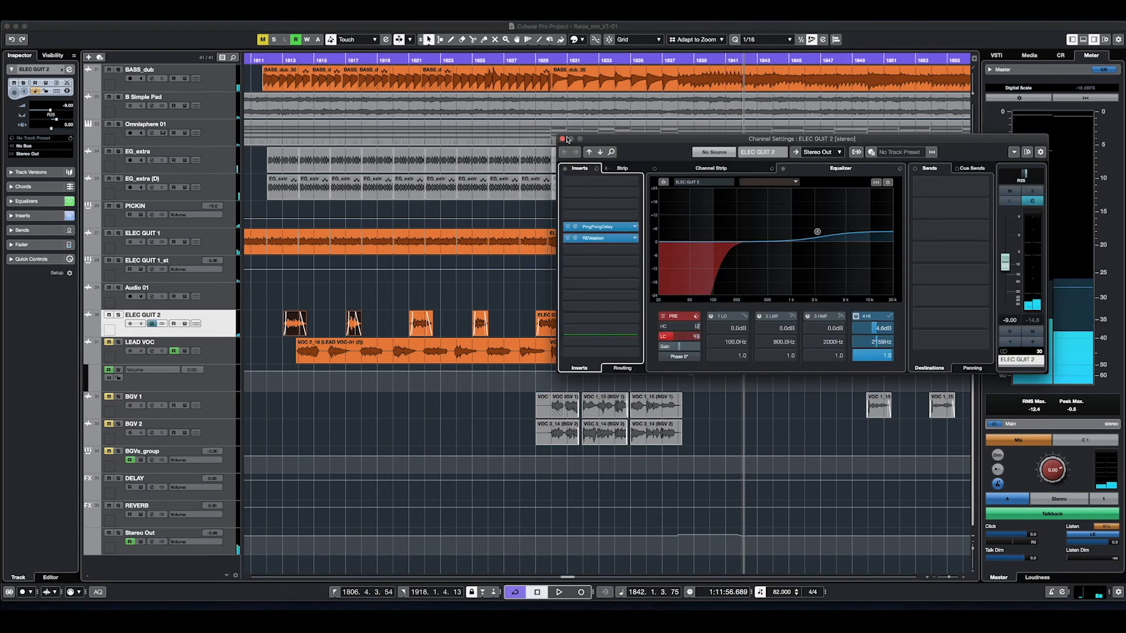
click(564, 138)
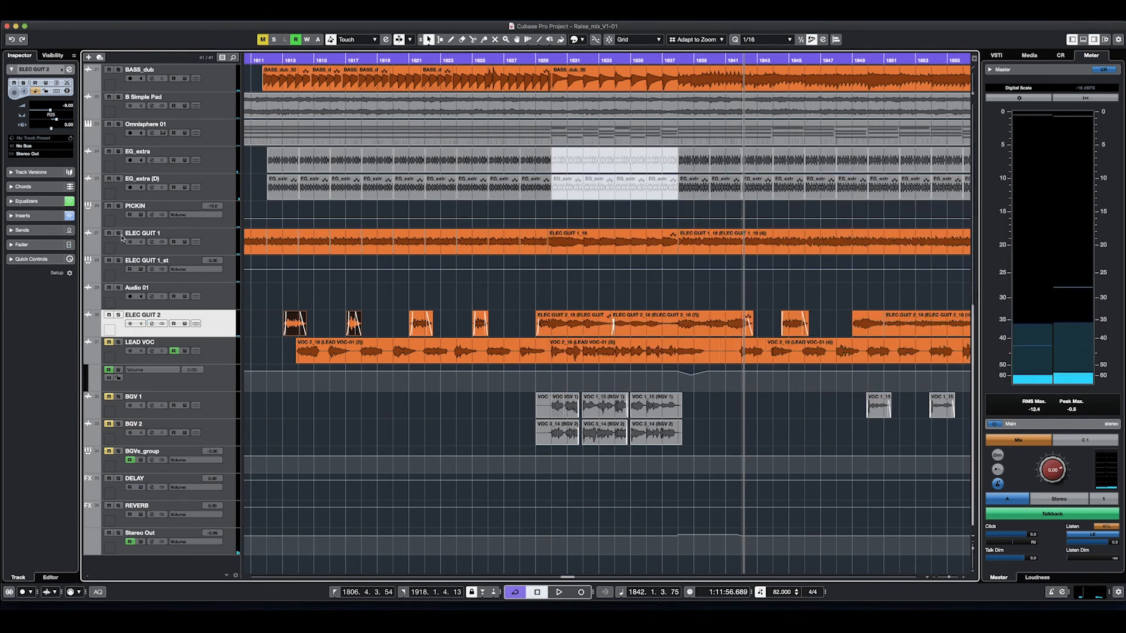
Step: Reactivate the PingPongDelay insert on ELEC GUIT 1_st and audition the mix briefly from bar 1842
click(151, 242)
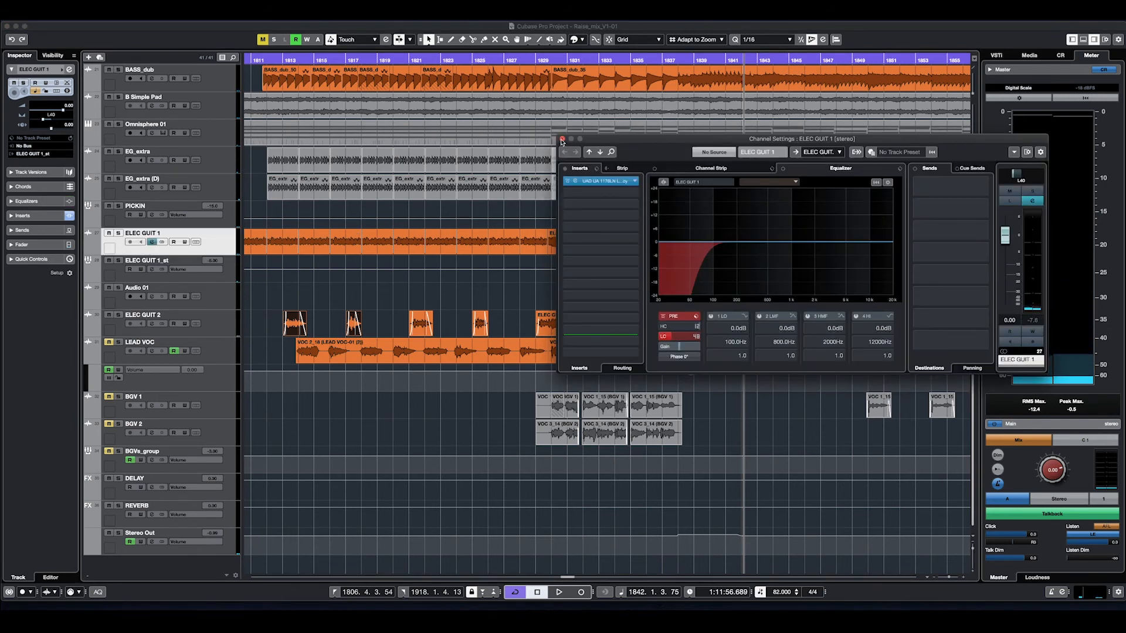
click(562, 139)
click(152, 269)
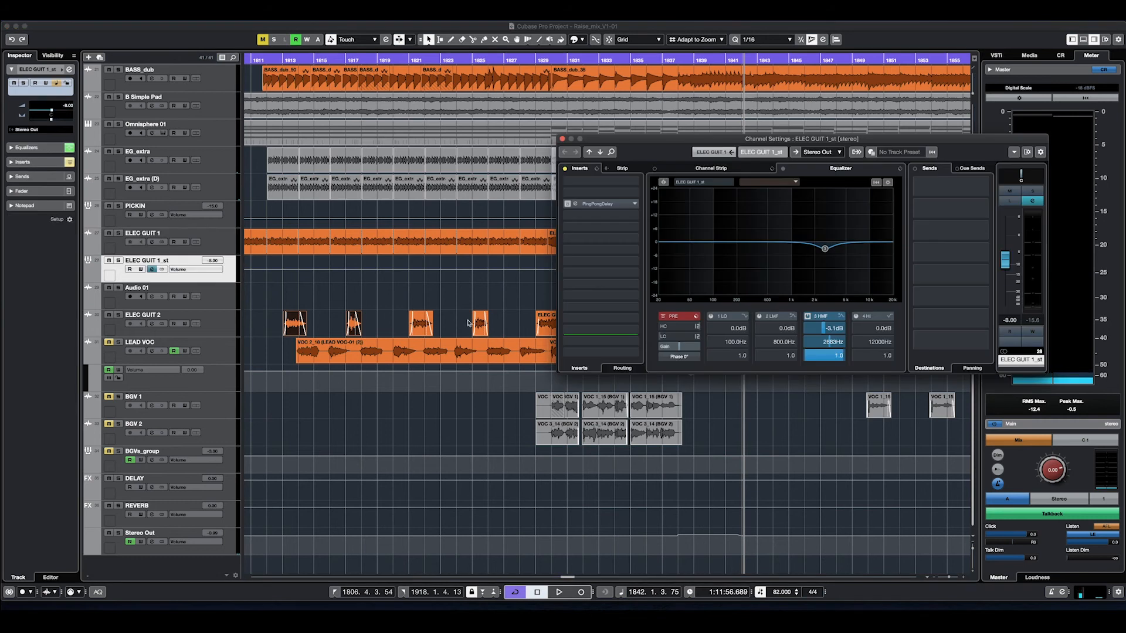
click(568, 204)
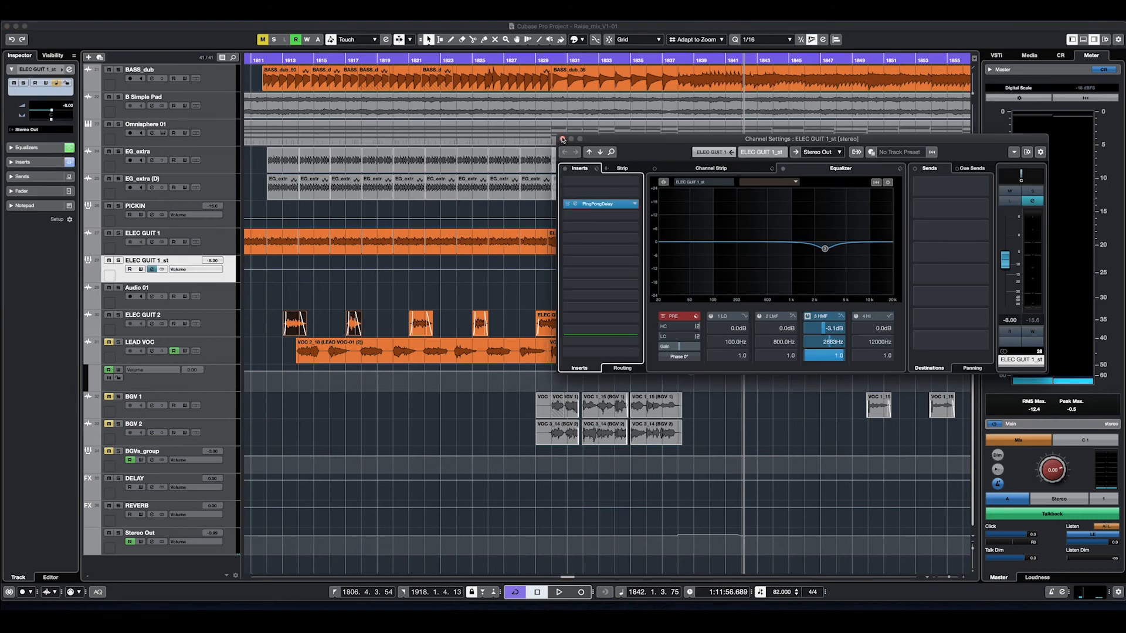
click(561, 139)
key(space)
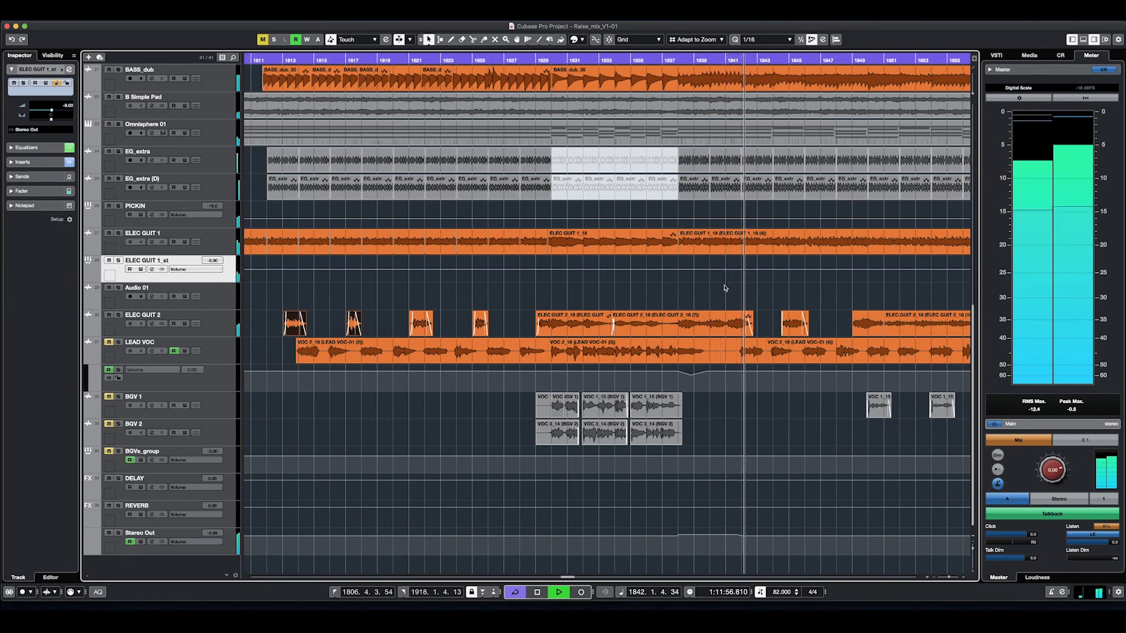
key(space)
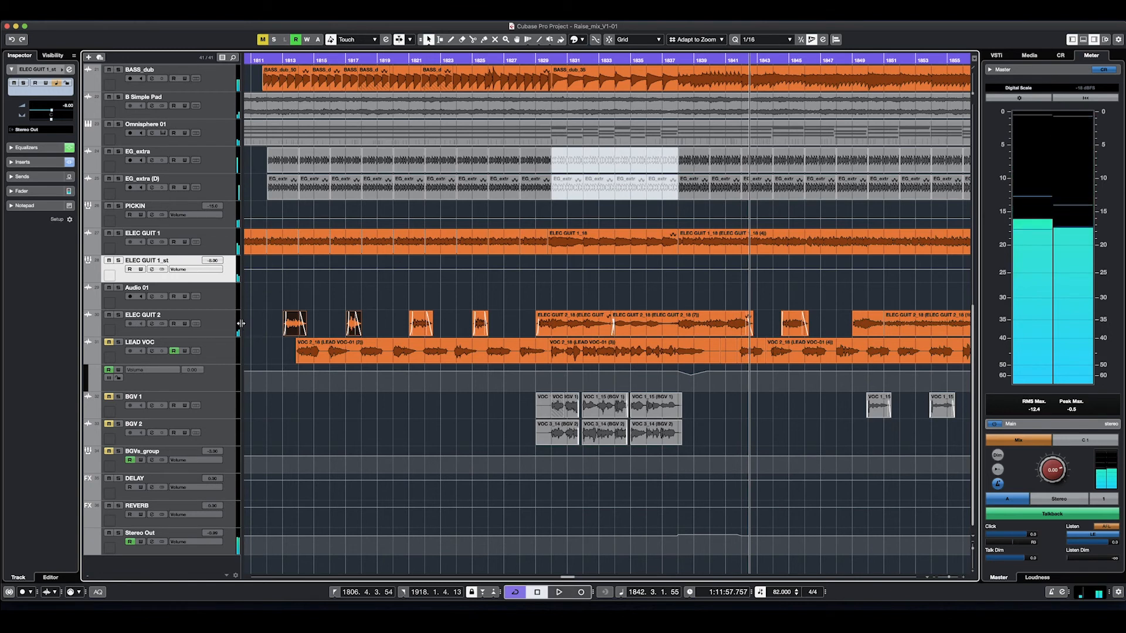
Step: Enlarge the track heights and audition ELEC GUIT 1 in solo from just before bar 1812, clearing the solo at the end
key(g)
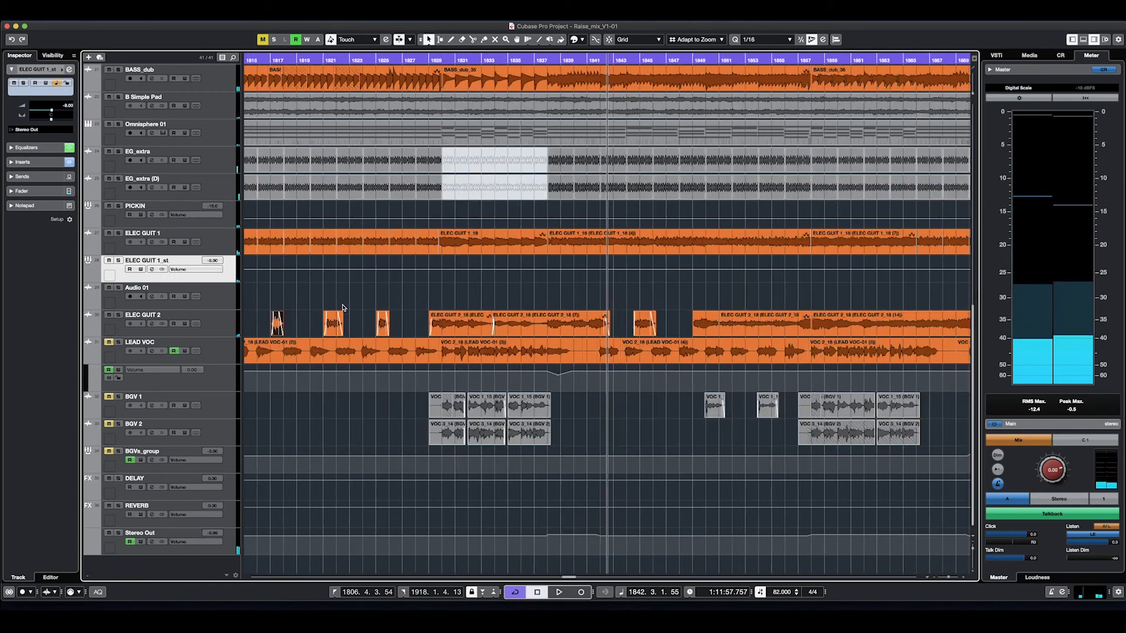
key(g)
scroll(450, 284, left, 2)
scroll(450, 285, right, 1)
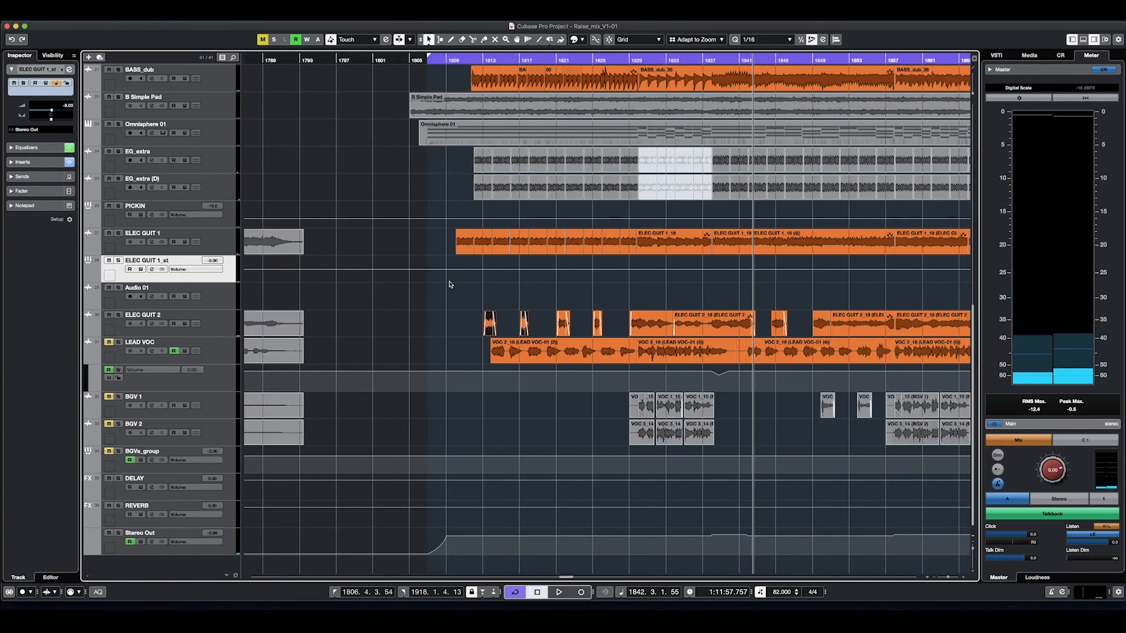
click(473, 60)
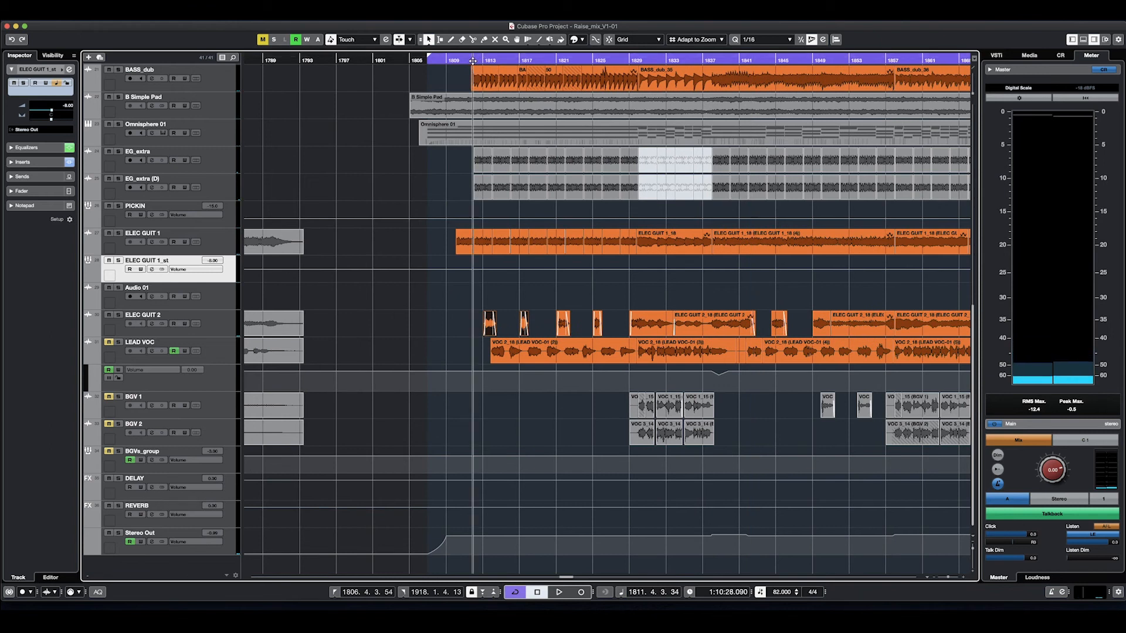
click(973, 550)
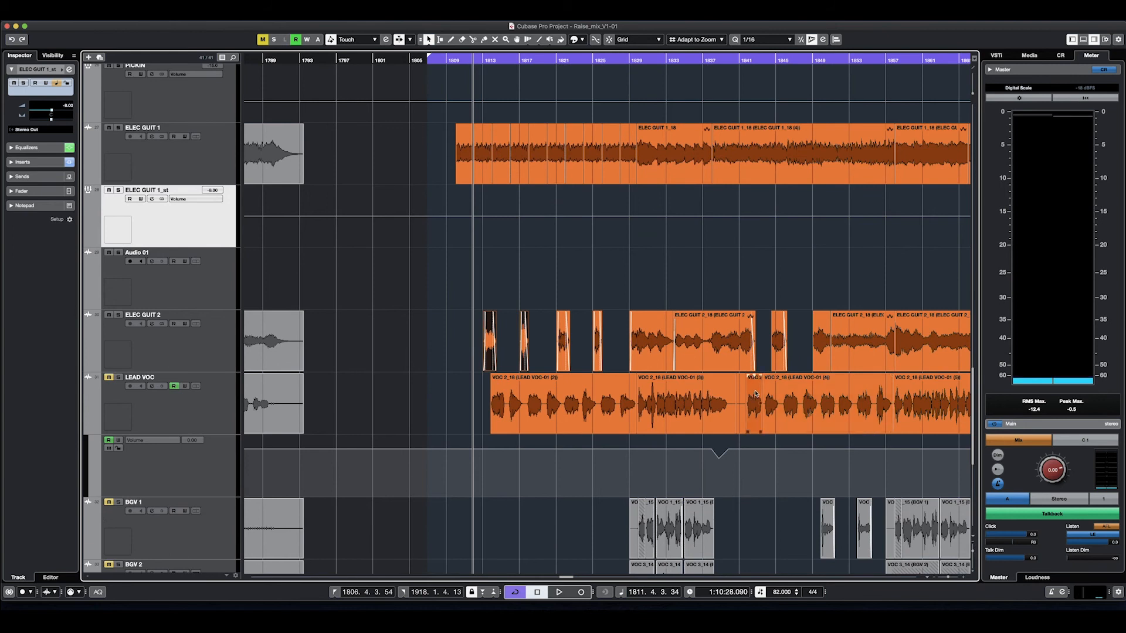
scroll(588, 281, up, 5)
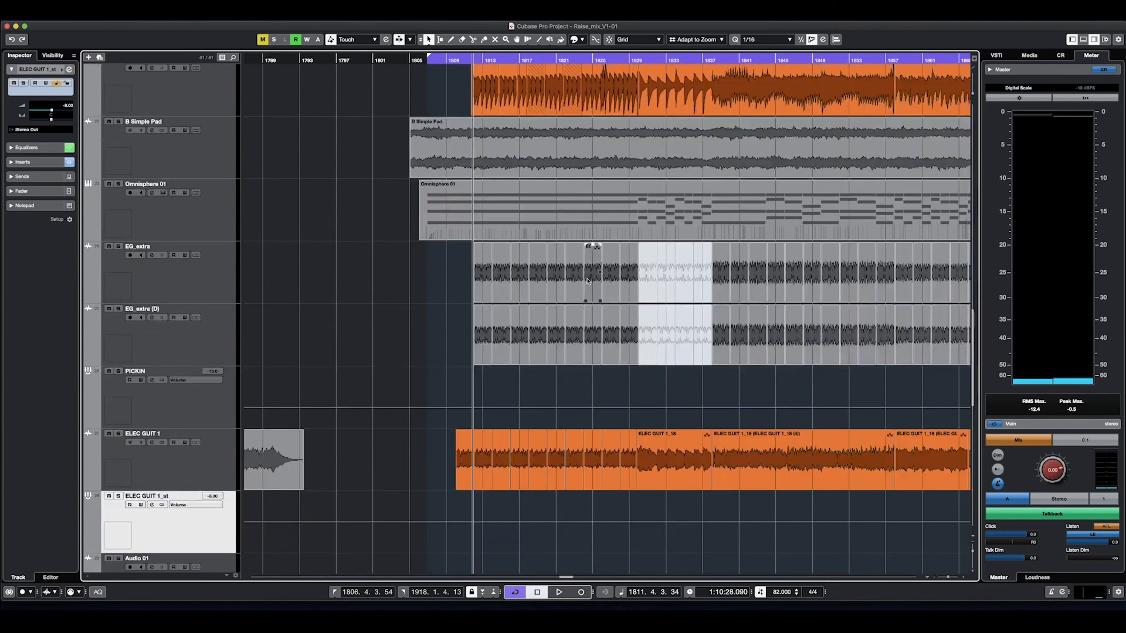
scroll(589, 281, down, 2)
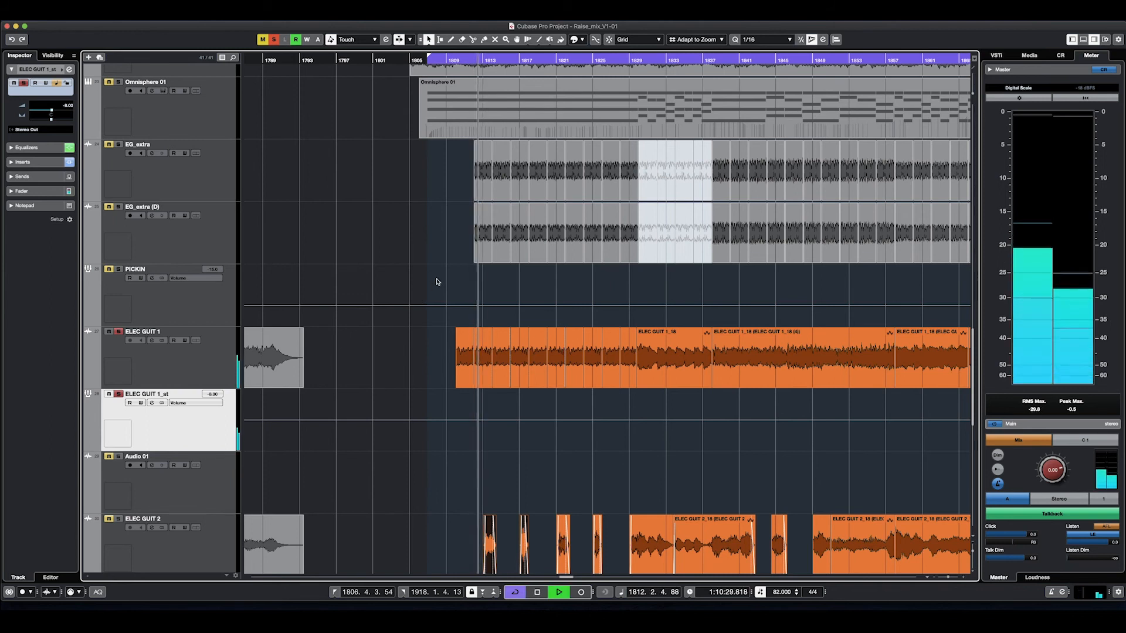
key(space)
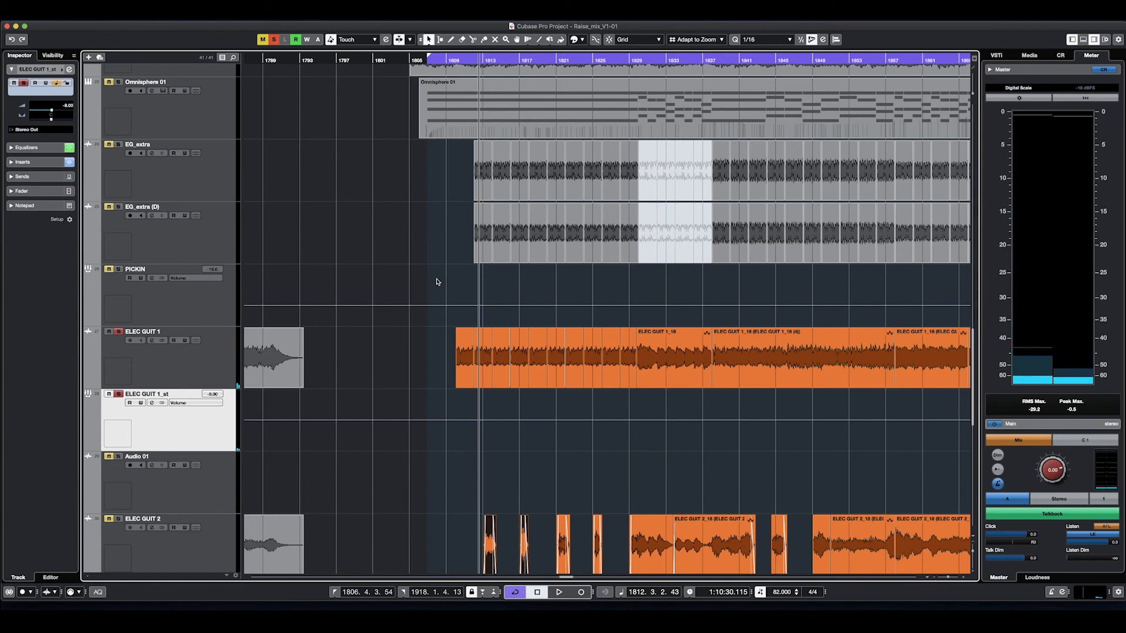
click(275, 41)
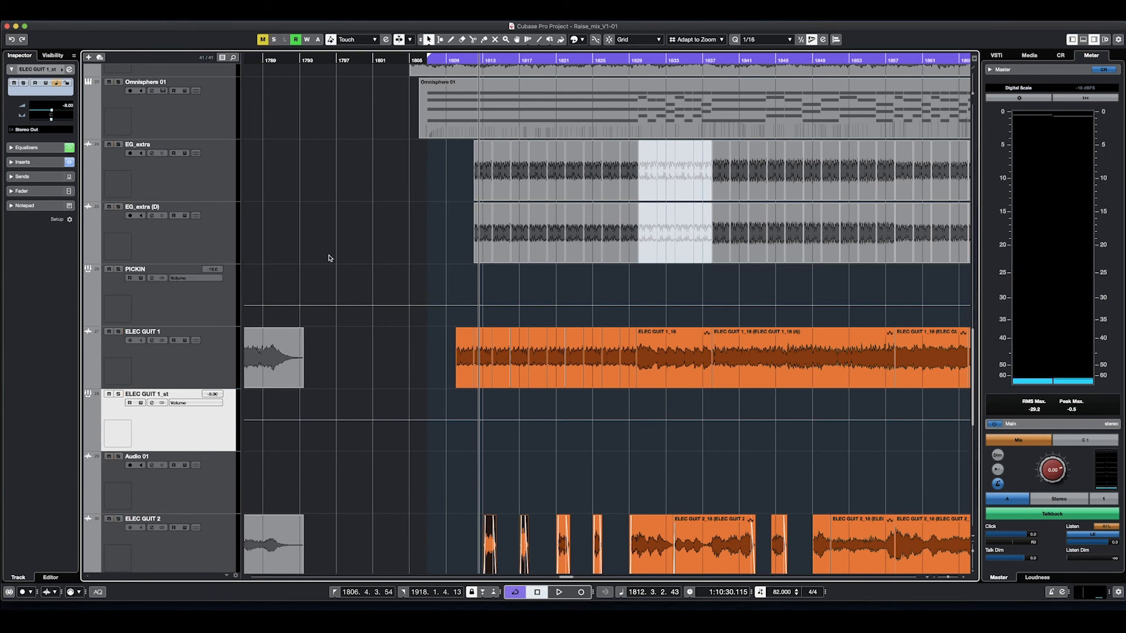
Step: Solo the PICKIN group with its EG_extra tracks and audition them from just before bar 1812
click(118, 271)
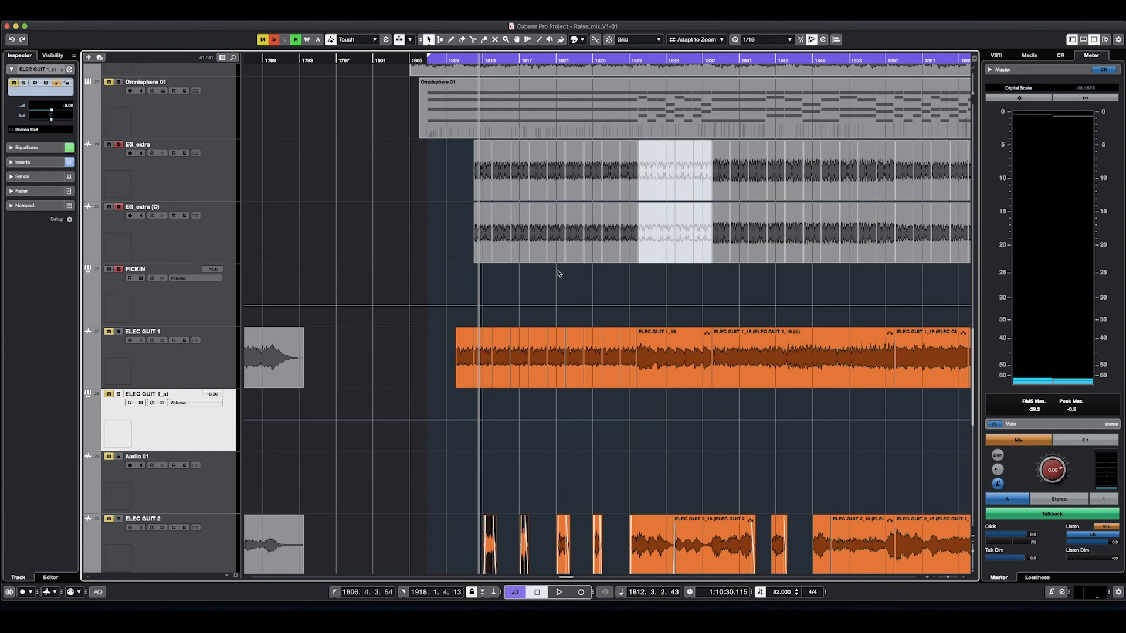
click(471, 61)
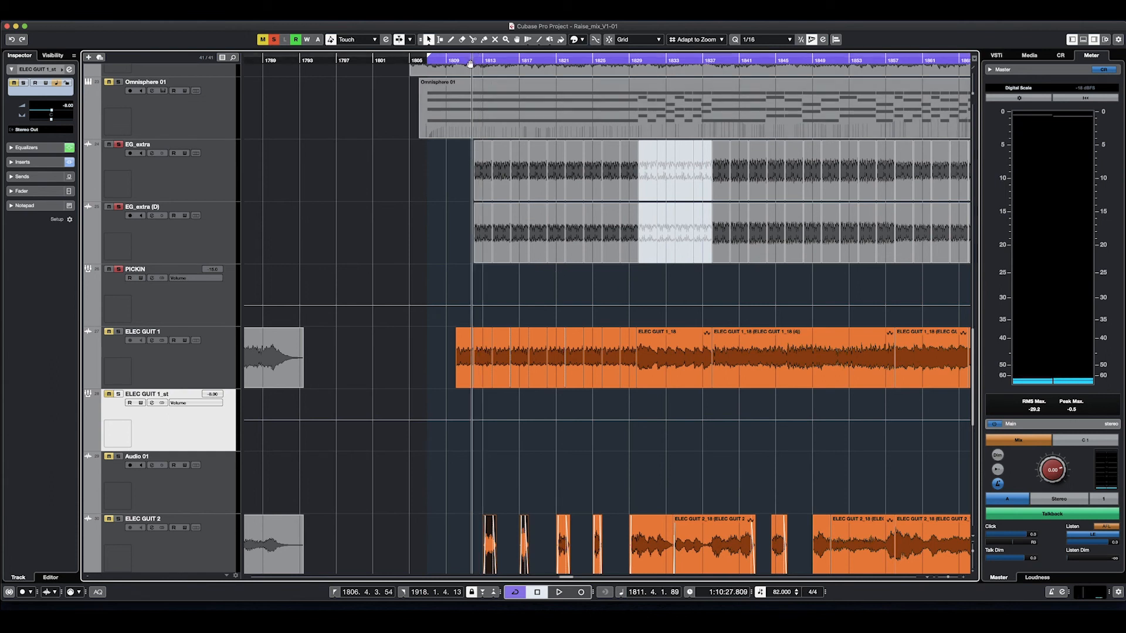
click(468, 60)
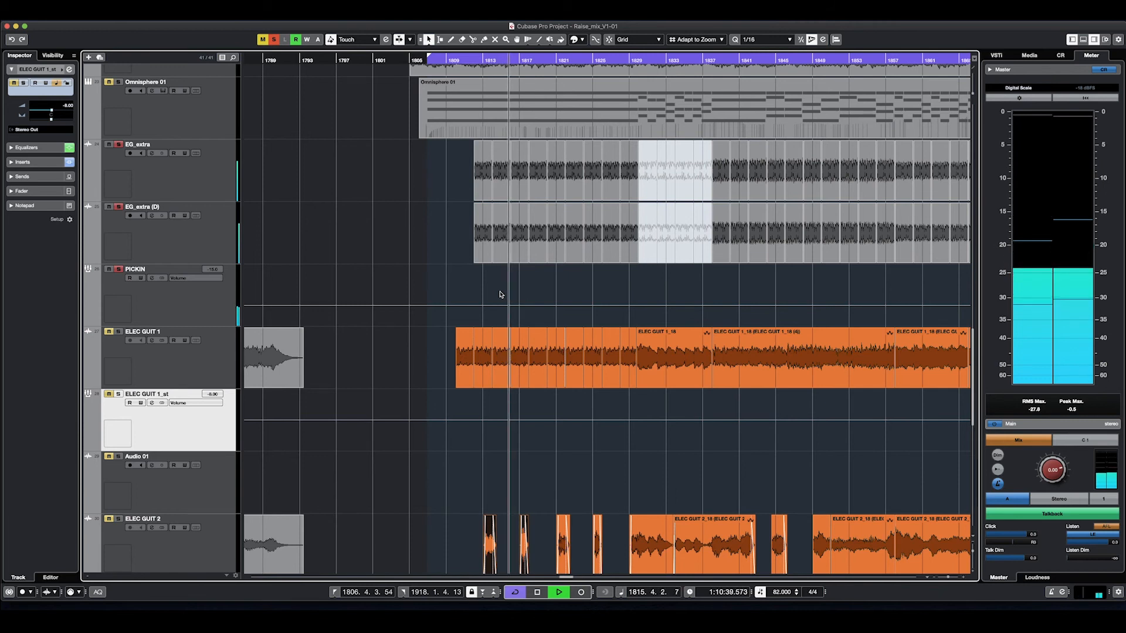
key(space)
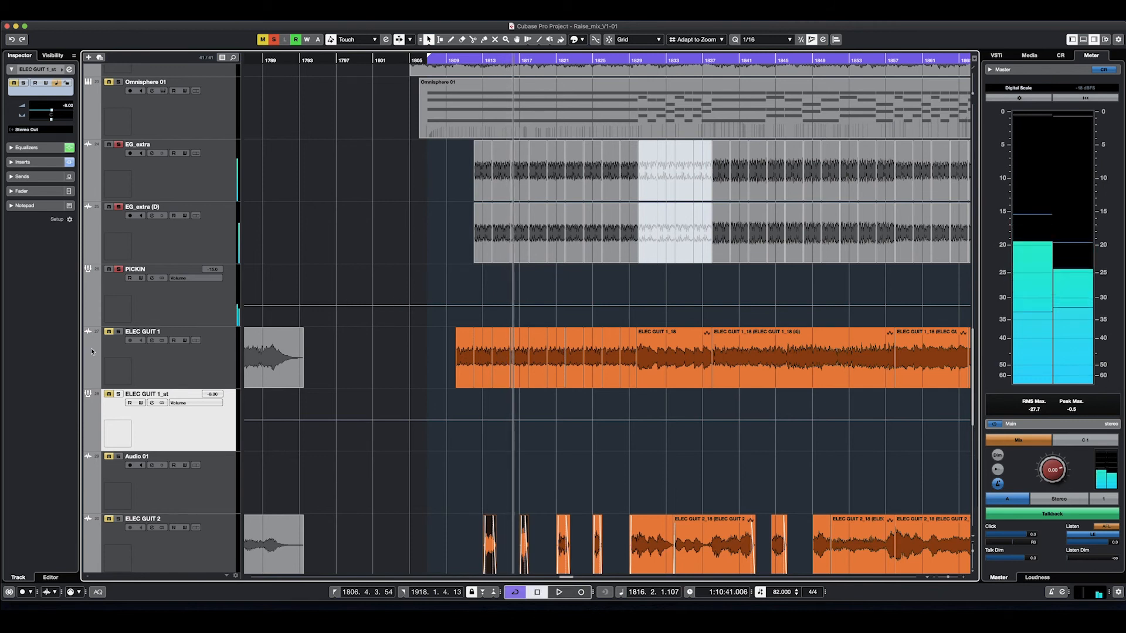
Step: Add ELEC GUIT 1 to the solo and audition it together with PICKIN from the start of ELEC GUIT 1's part
click(108, 333)
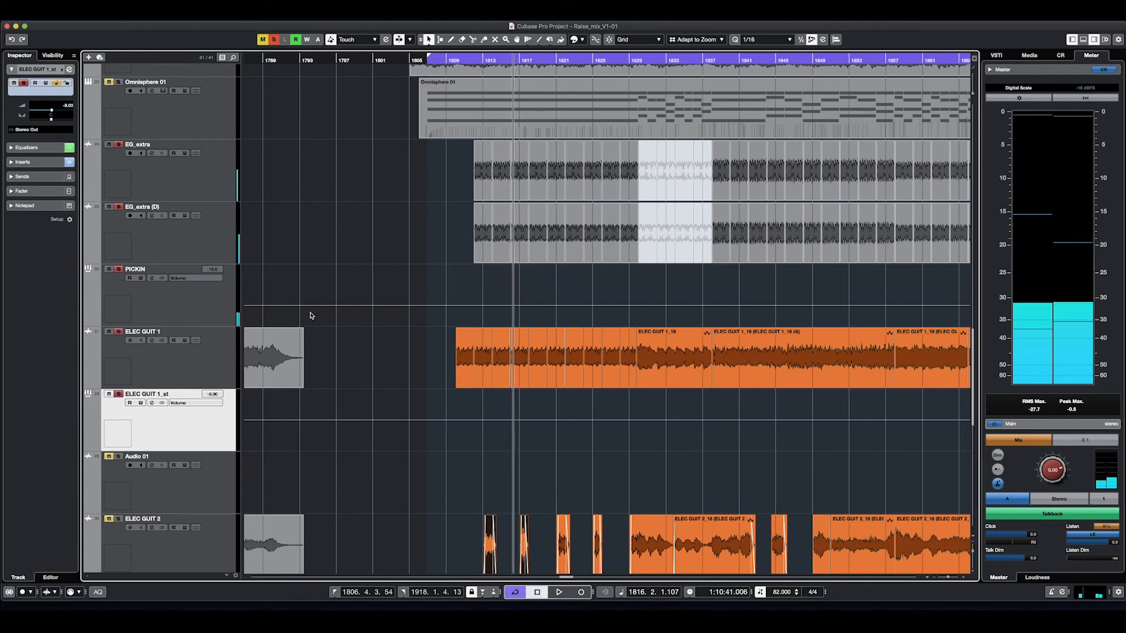
click(470, 62)
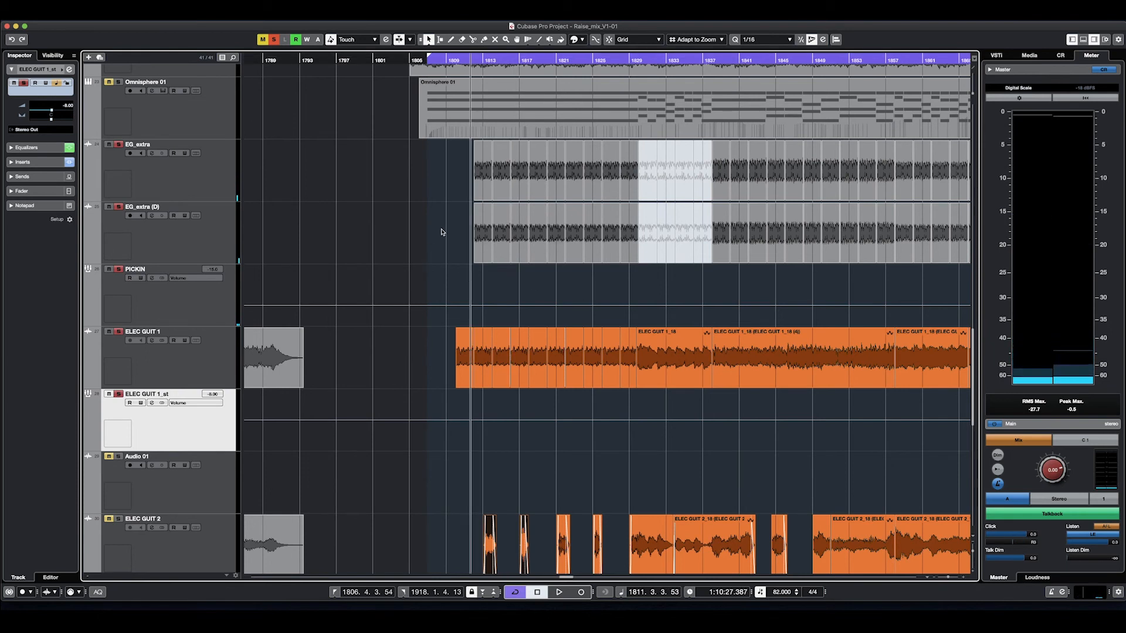
mouse_move(454, 62)
mouse_down()
mouse_move(481, 61)
mouse_move(454, 65)
mouse_up()
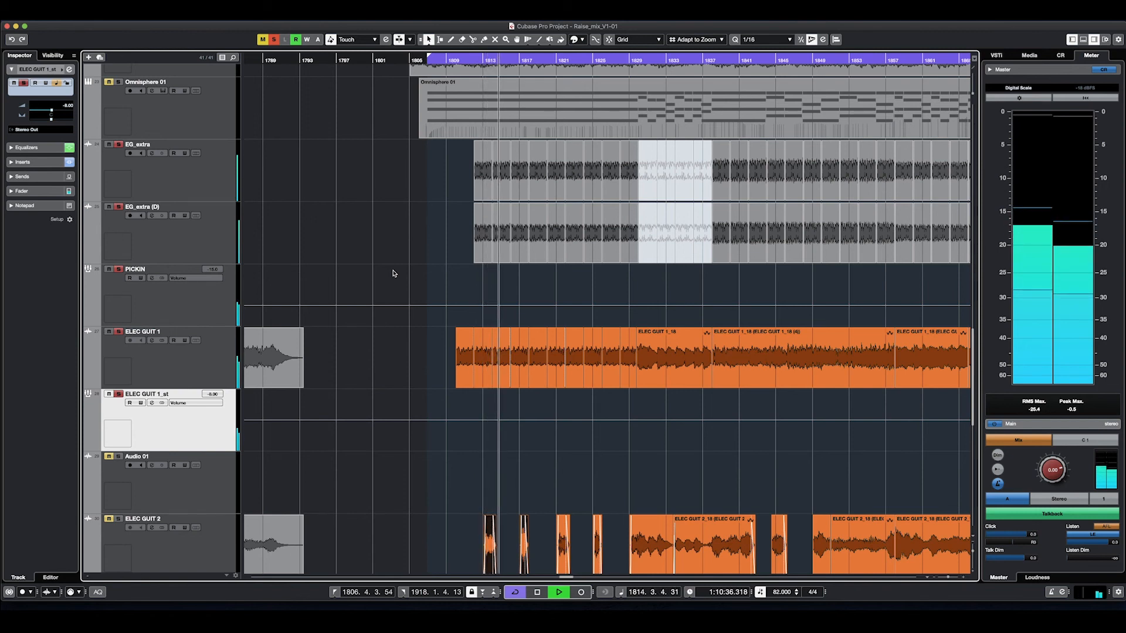
key(space)
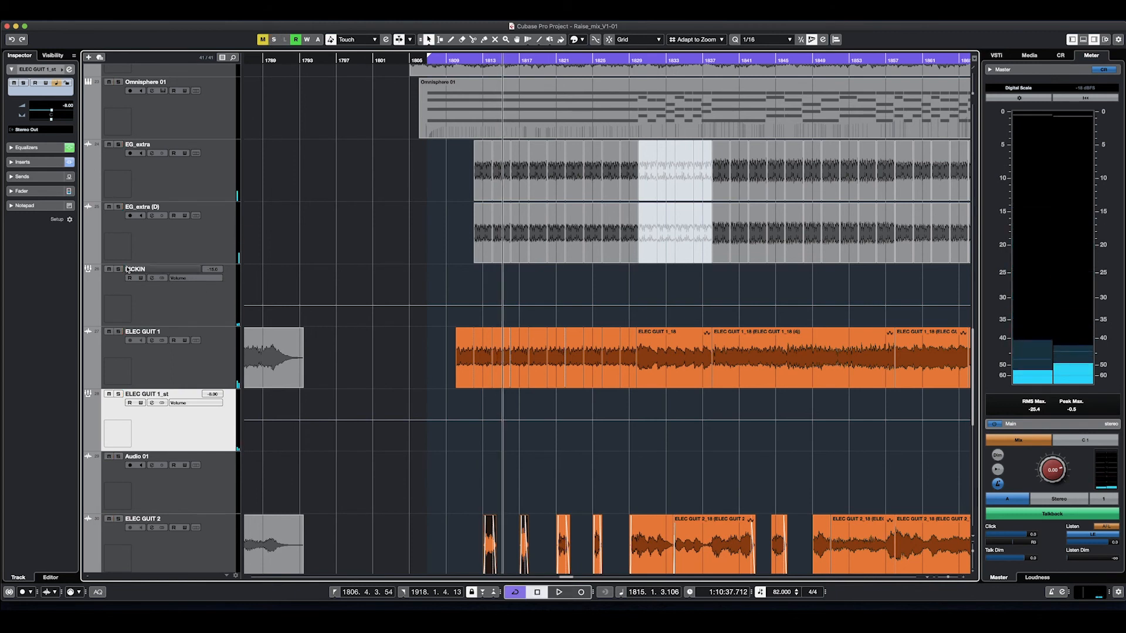
Step: Solo PICKIN and examine the EG_extra and EG_extra (D) channel settings, including their panning
click(151, 153)
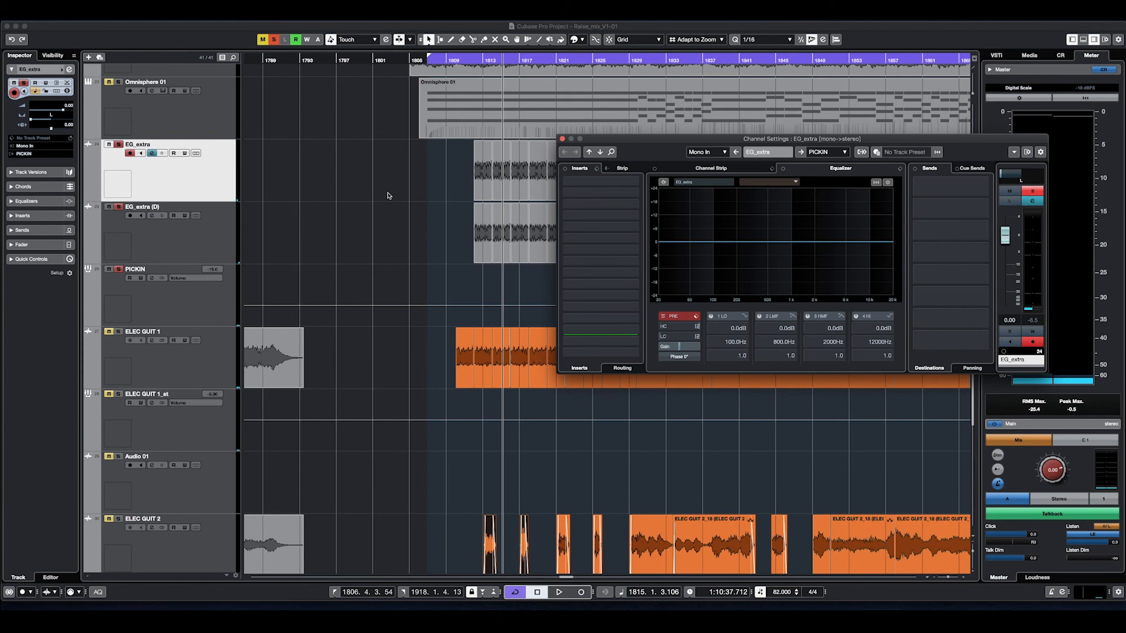
drag(623, 142, 513, 225)
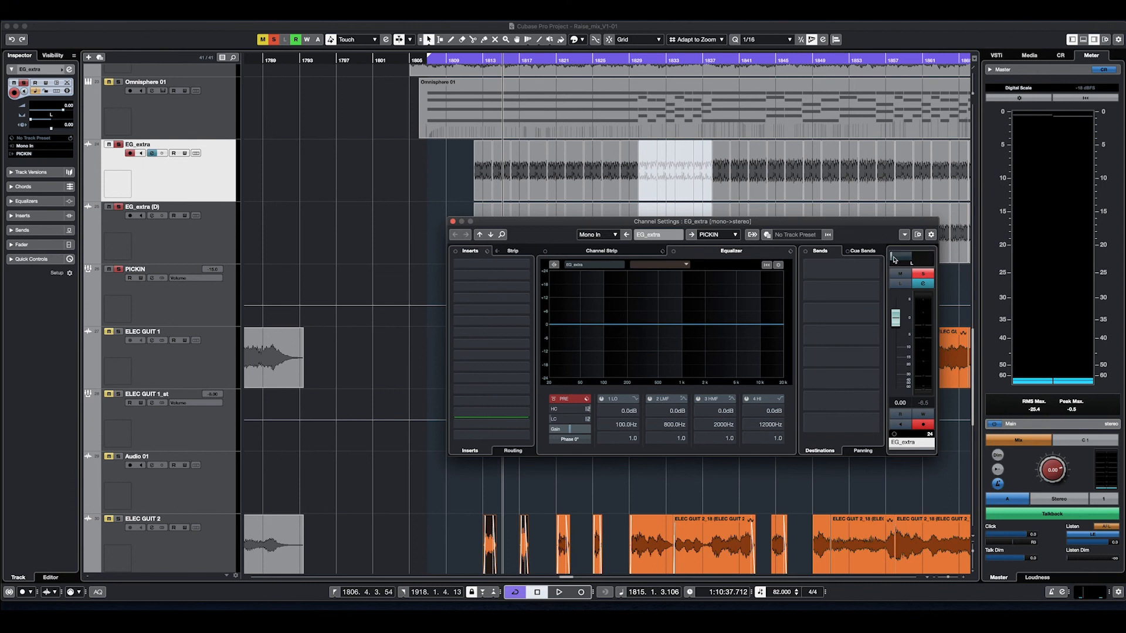
click(177, 256)
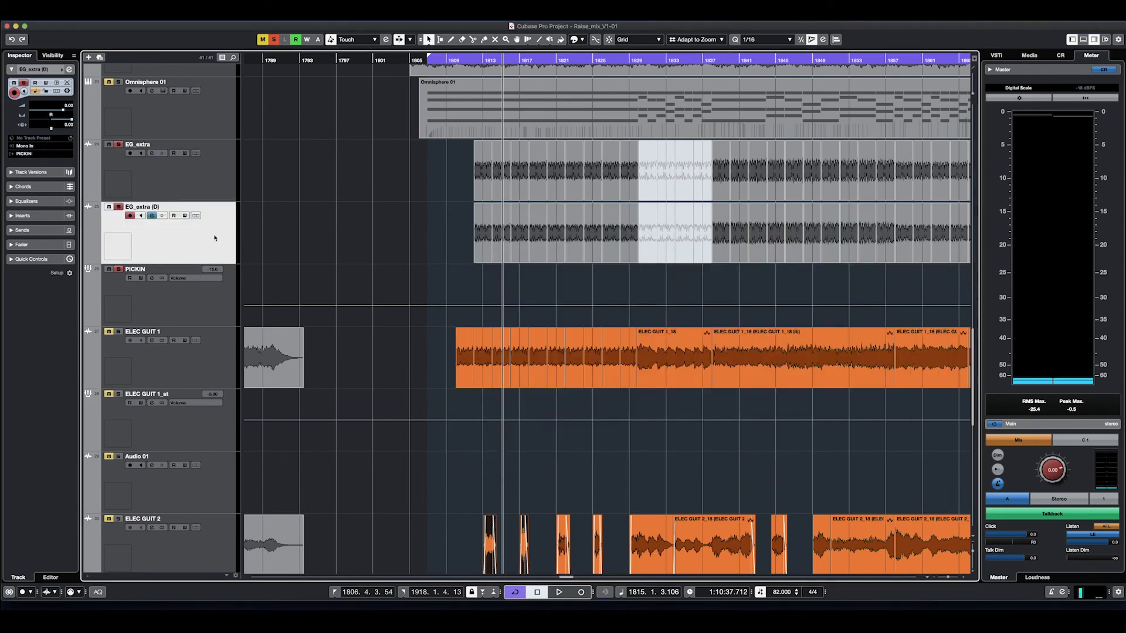
click(152, 216)
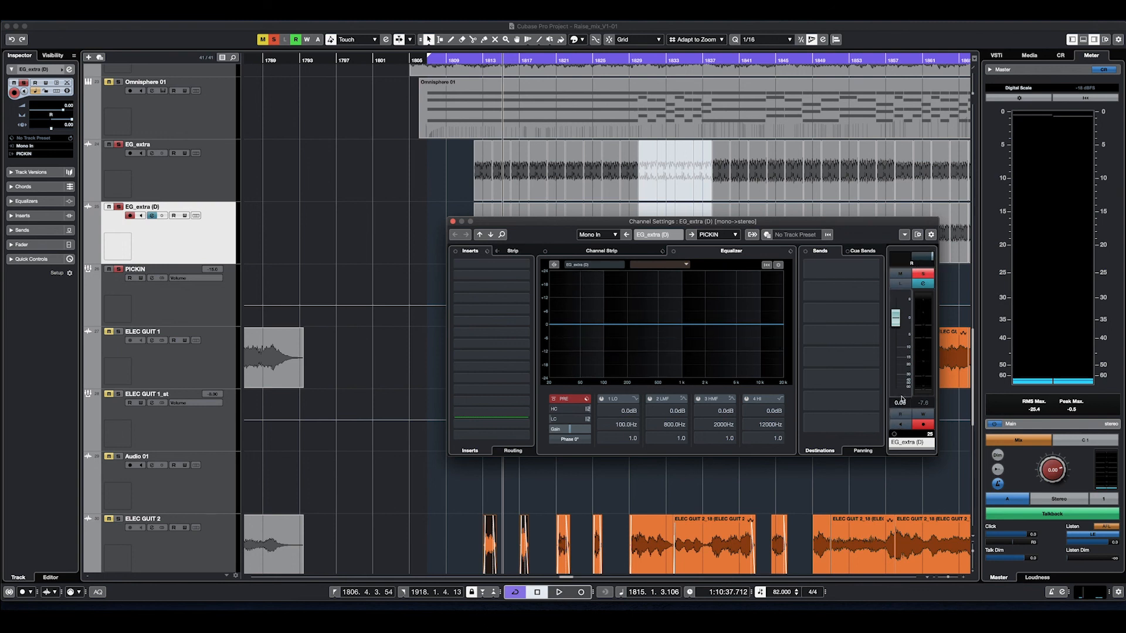
click(452, 222)
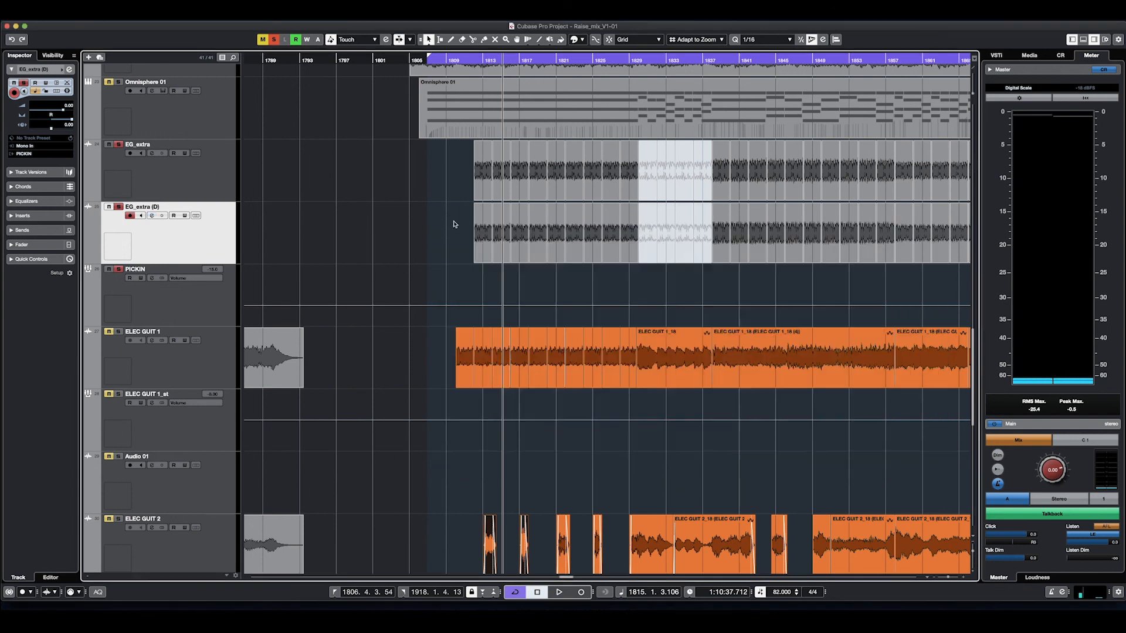
Step: Open the PICKIN channel settings and audition the group with its equalizer bypassed and re-enabled
click(203, 300)
click(151, 278)
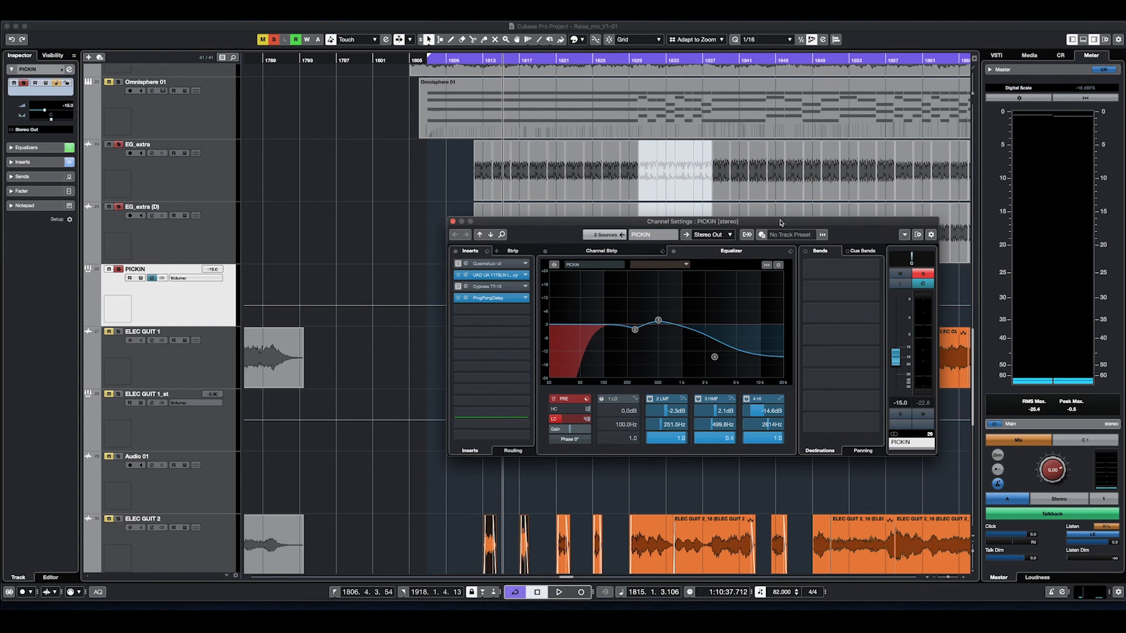
drag(780, 222, 740, 81)
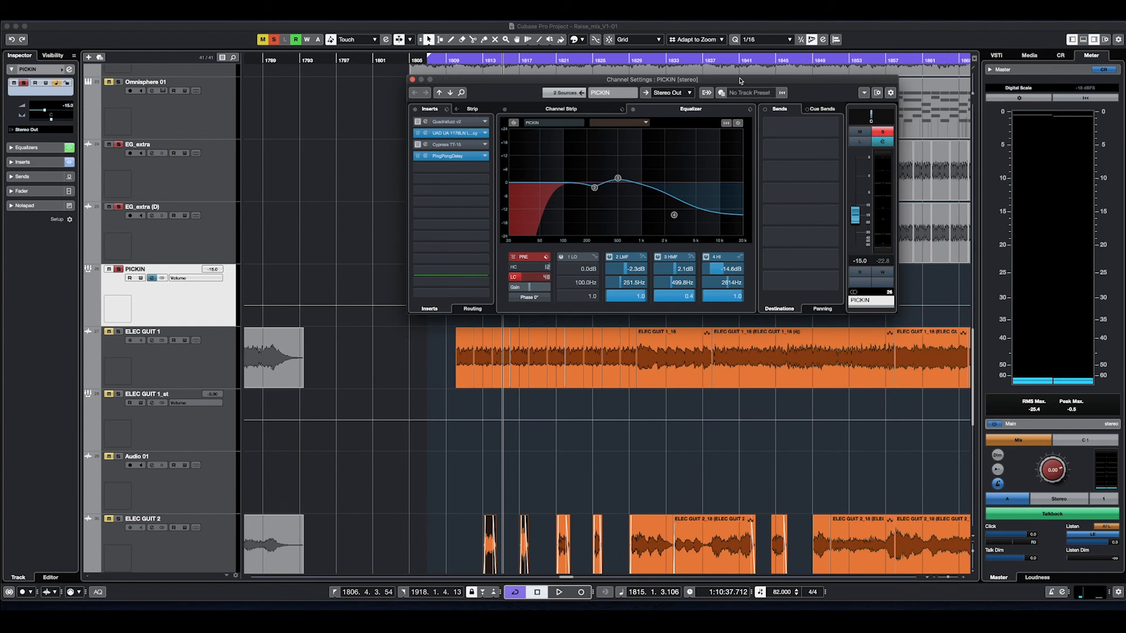
mouse_move(522, 279)
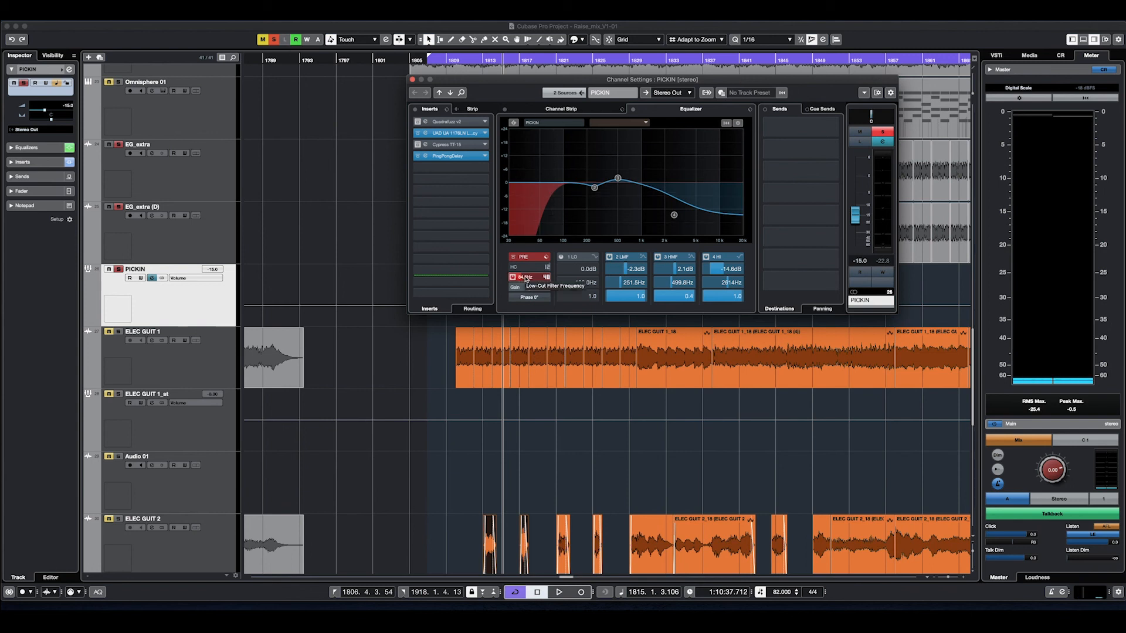
key(space)
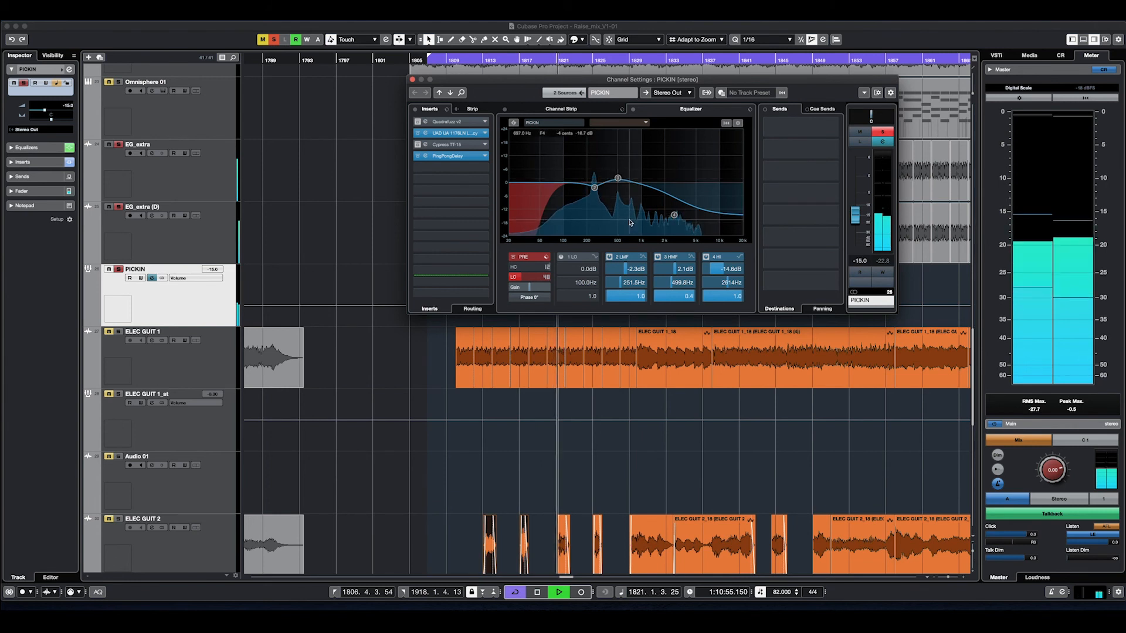
click(633, 109)
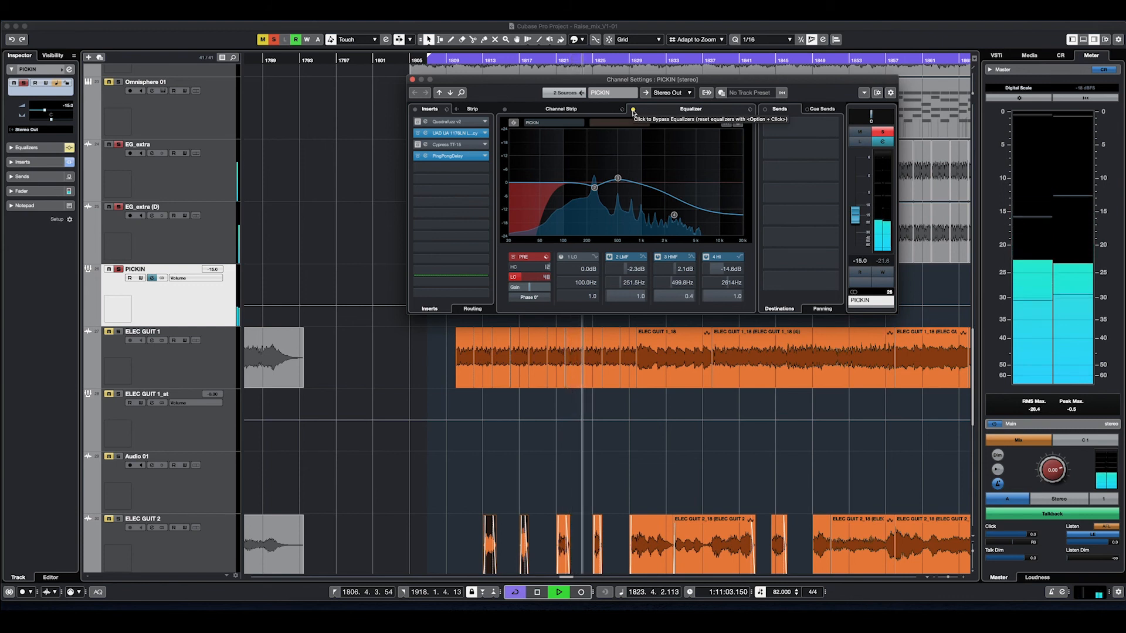
click(633, 110)
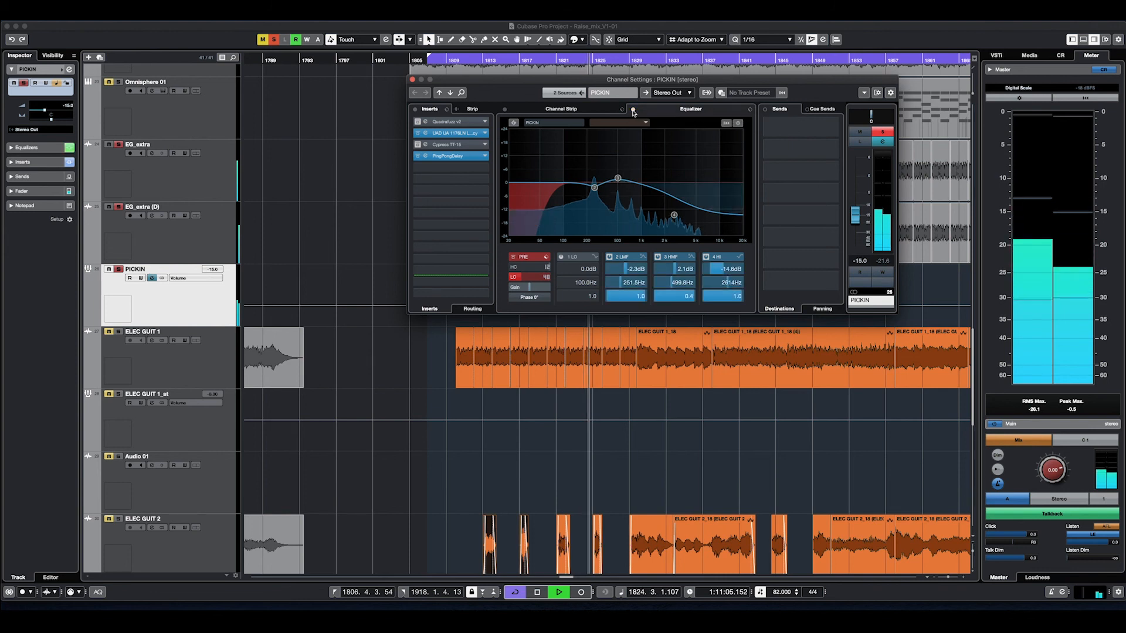
key(space)
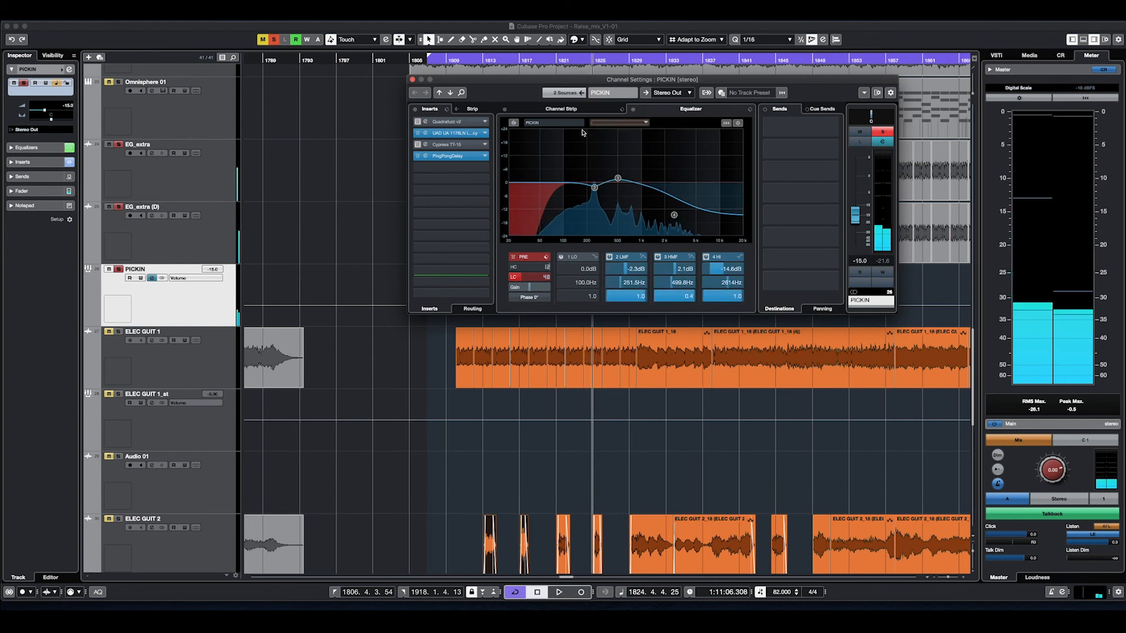
Step: Examine the UAD UA 1176LN Legacy compressor on PICKIN during playback, closing its window at the end
click(452, 133)
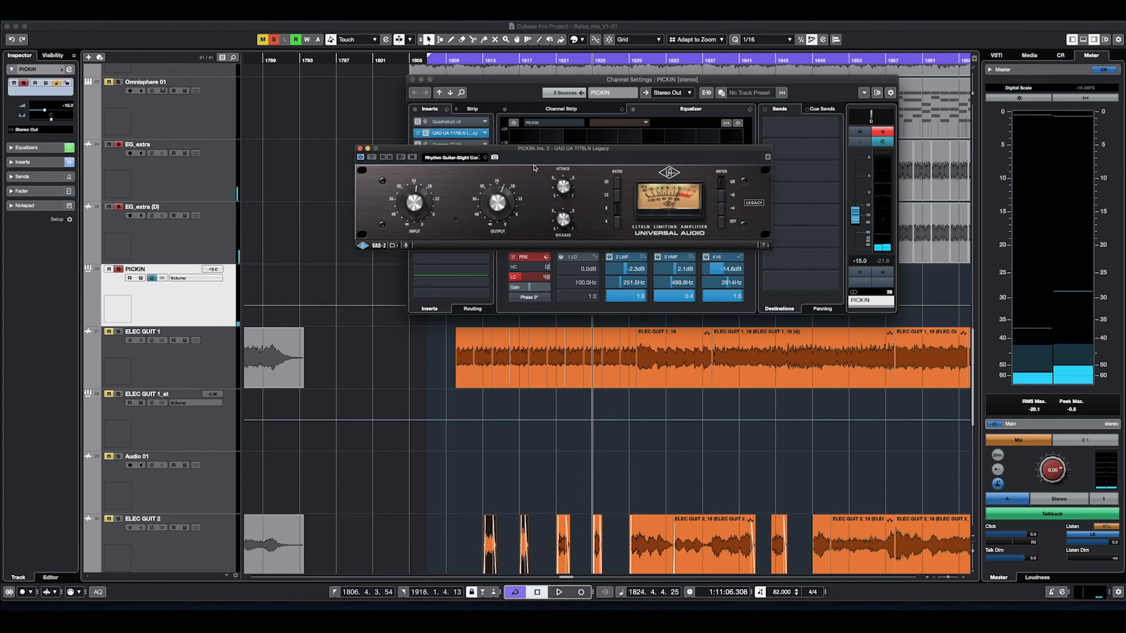
key(space)
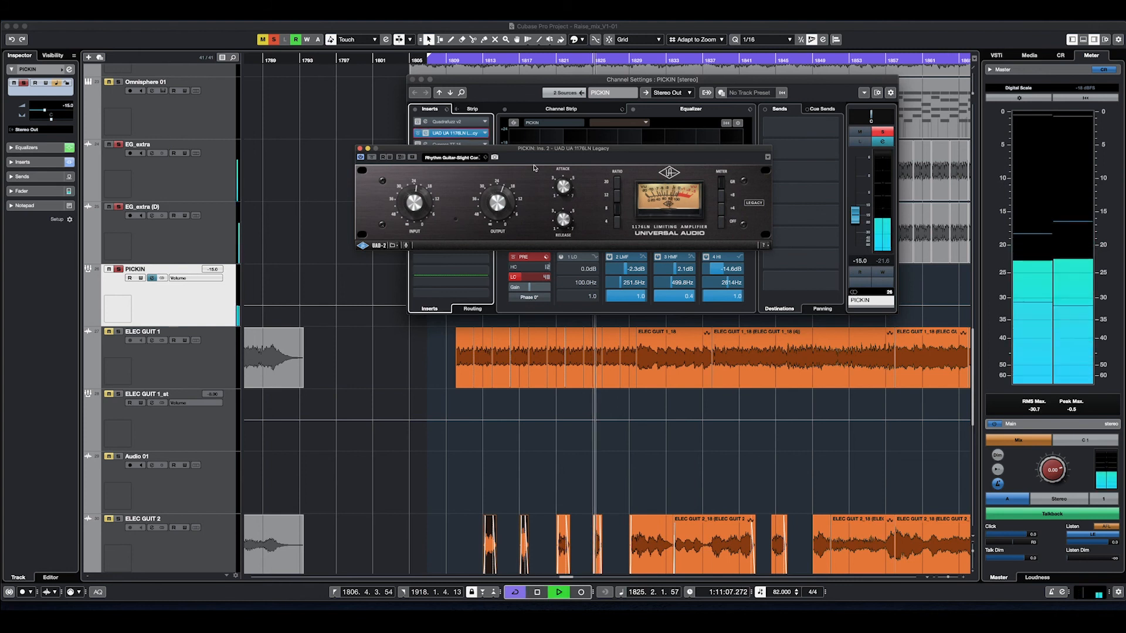
key(space)
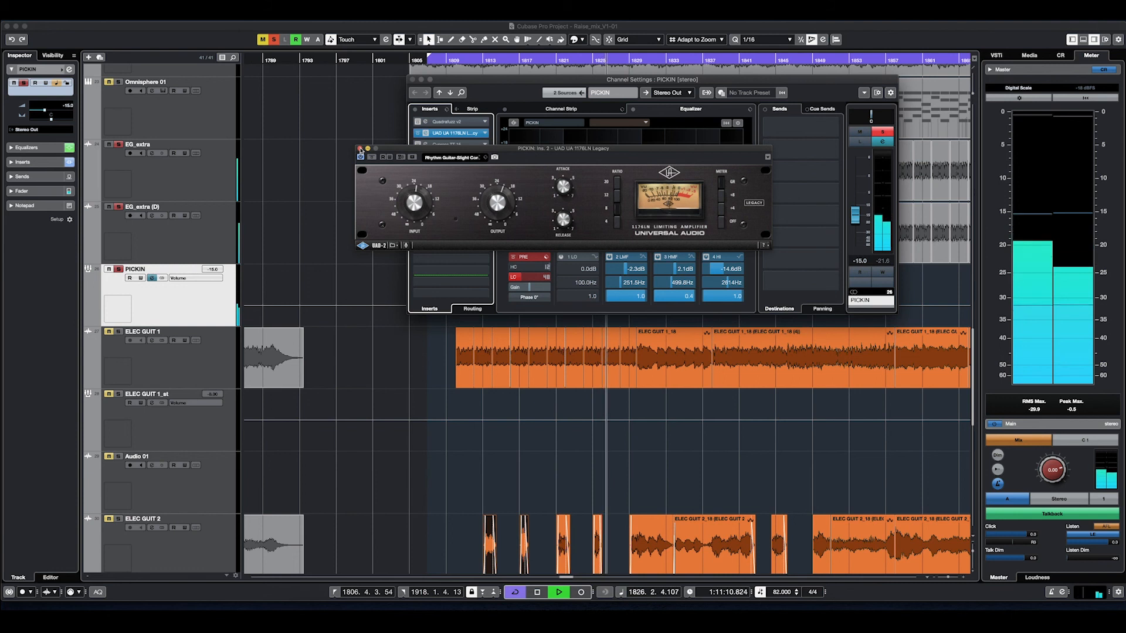
click(360, 149)
key(space)
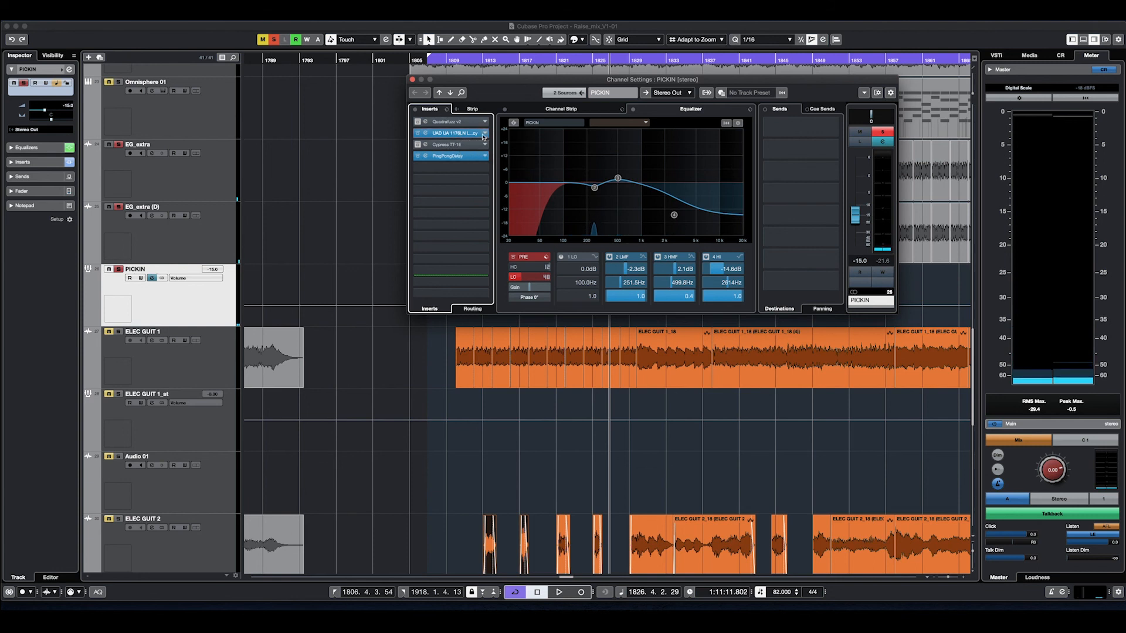
Step: Audition PICKIN with and without its PingPongDelay insert from near the start of the part, then close the channel settings
click(450, 158)
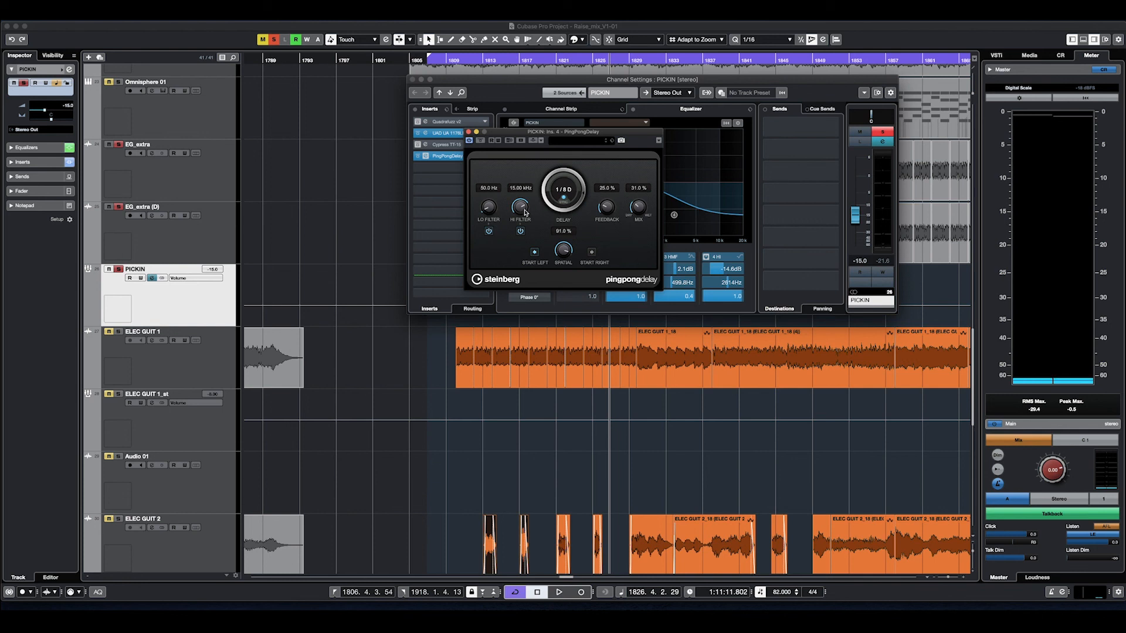
drag(518, 135, 635, 188)
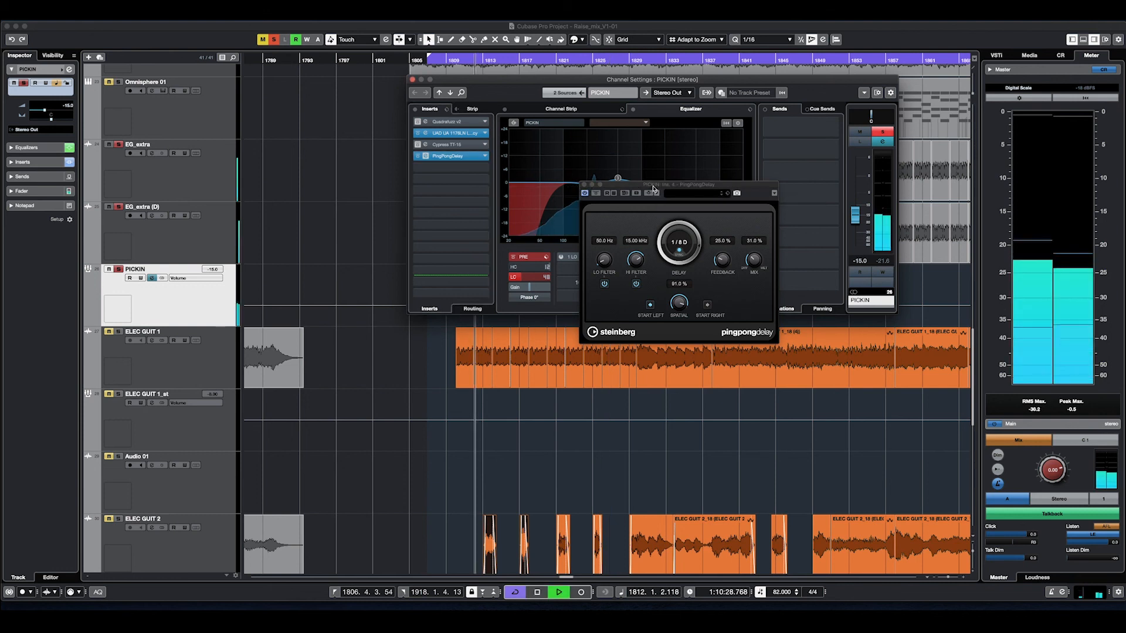
click(584, 193)
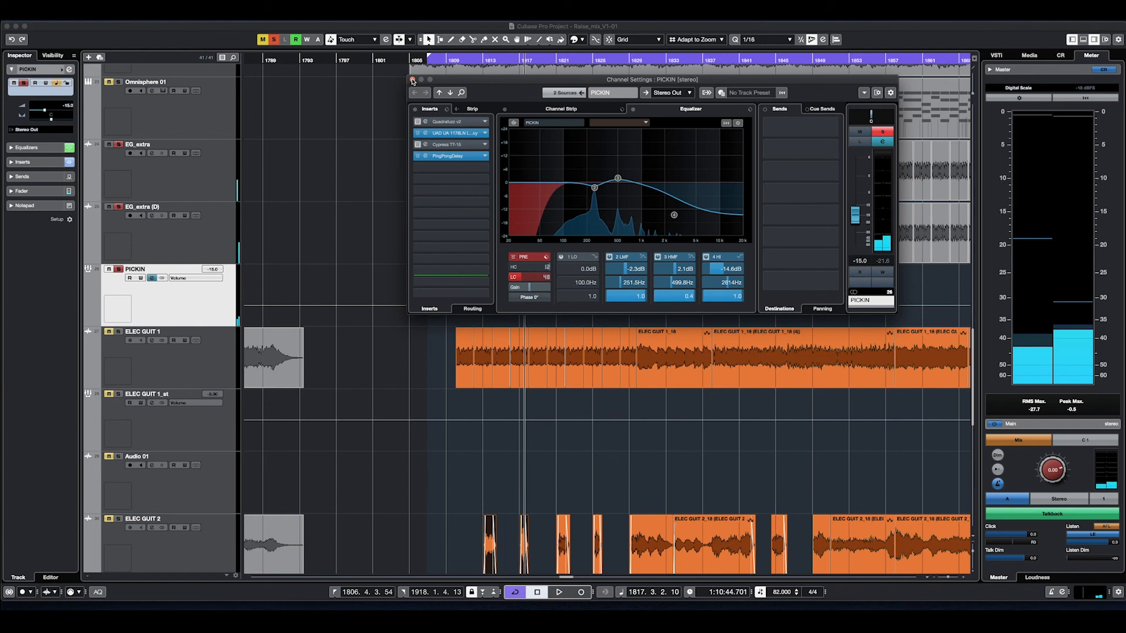
click(418, 79)
Step: Reduce the track heights and audition PICKIN, ELEC GUIT 1 and ELEC GUIT 2 together in solo from about bar 1809
click(449, 61)
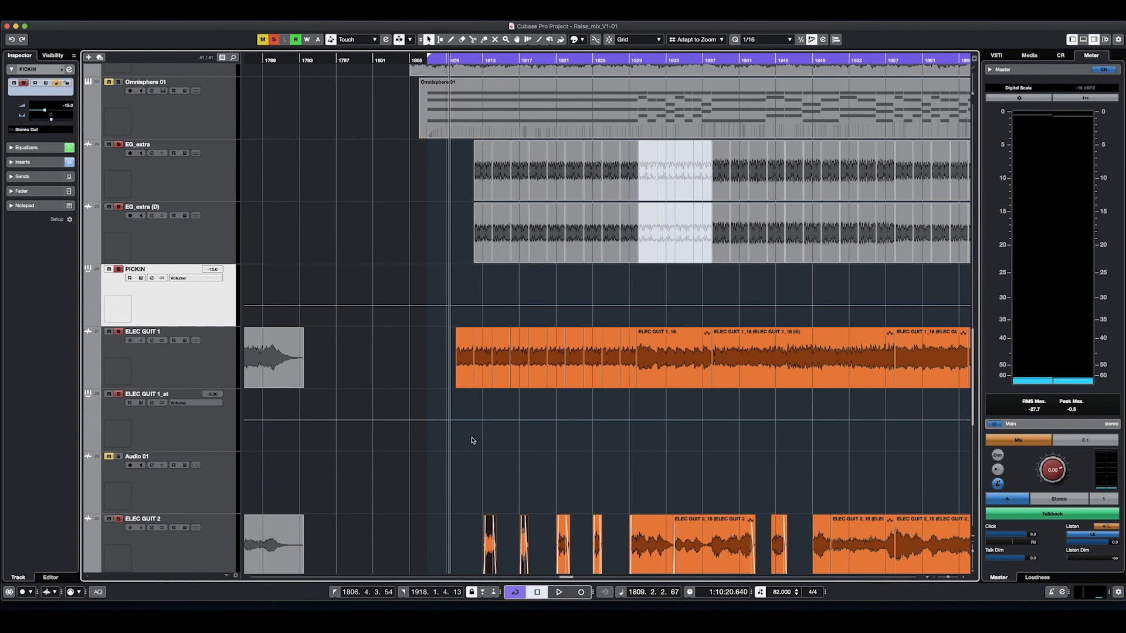
scroll(589, 451, down, 3)
scroll(590, 452, up, 3)
drag(972, 553, 972, 550)
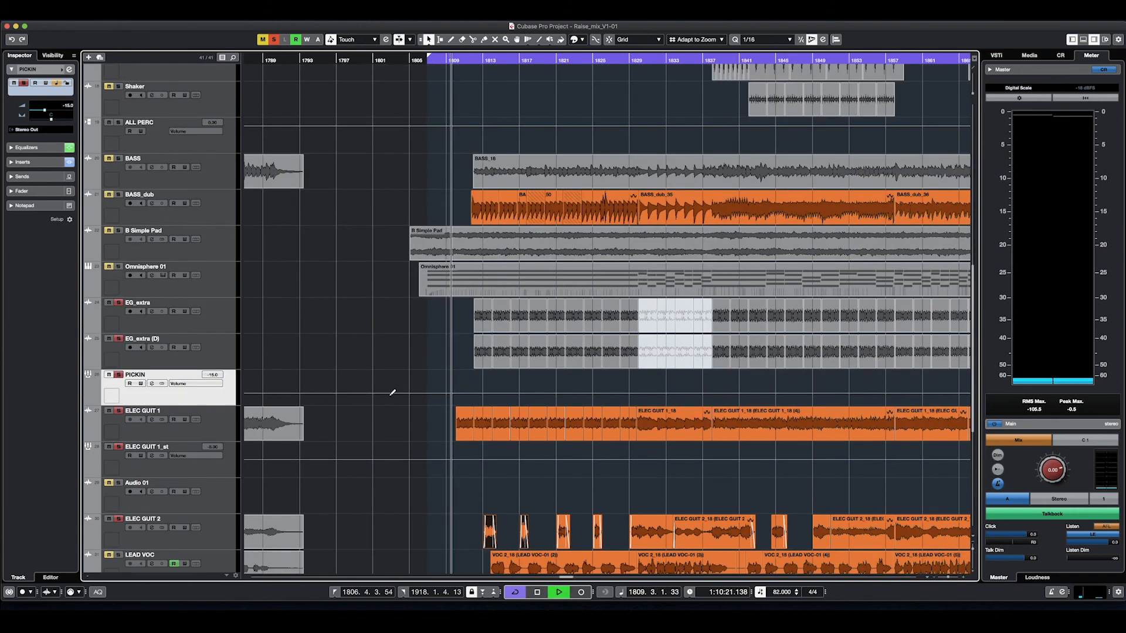
scroll(389, 393, down, 5)
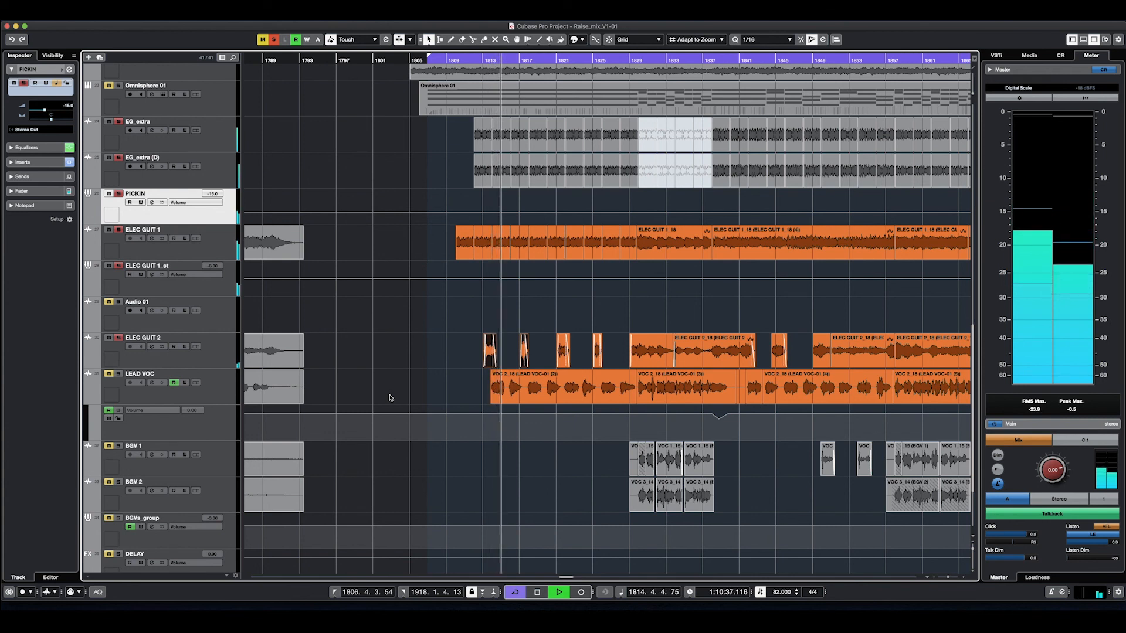
scroll(391, 399, up, 12)
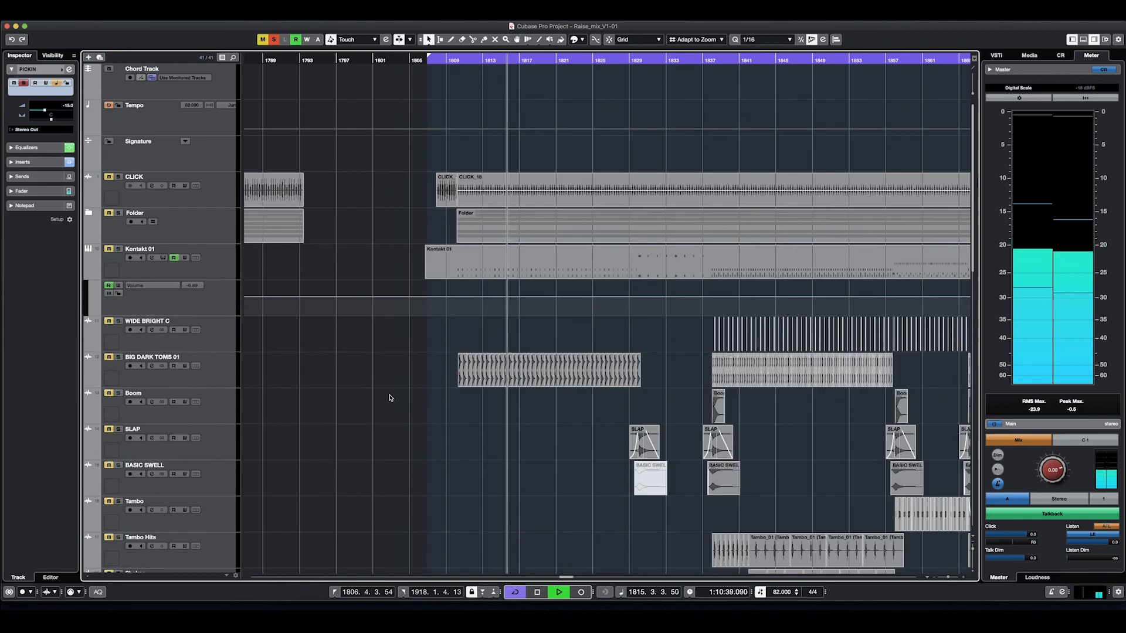
scroll(392, 398, down, 13)
scroll(391, 399, right, 3)
scroll(391, 398, up, 5)
scroll(391, 398, down, 3)
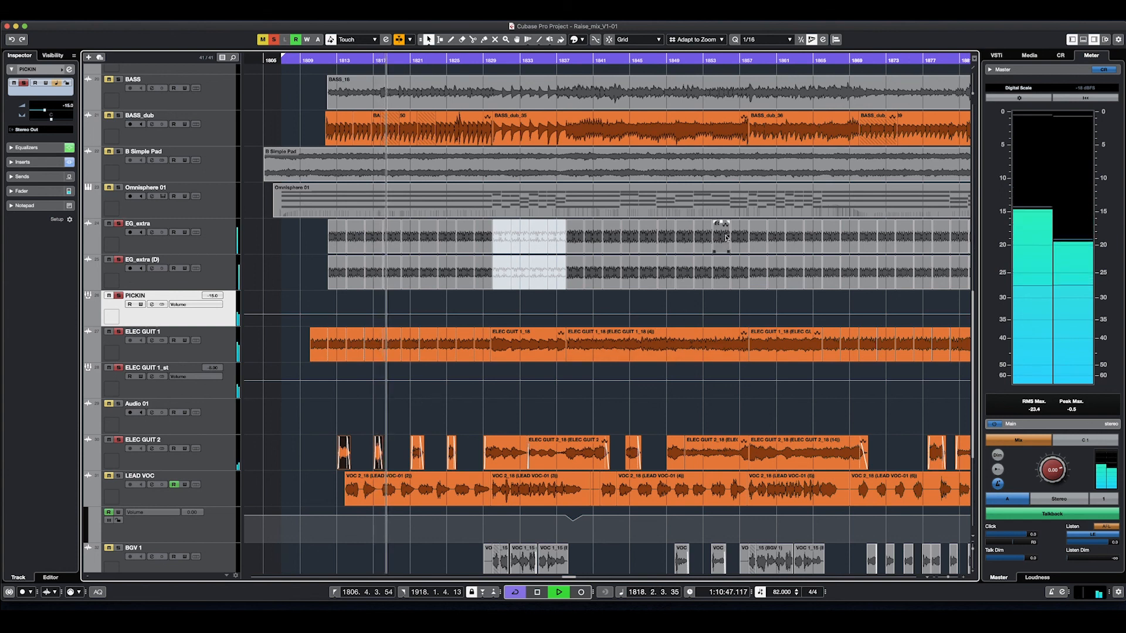
Step: Audition the soloed electric guitars from about bar 1857, clearing all solos at the end
key(space)
click(746, 60)
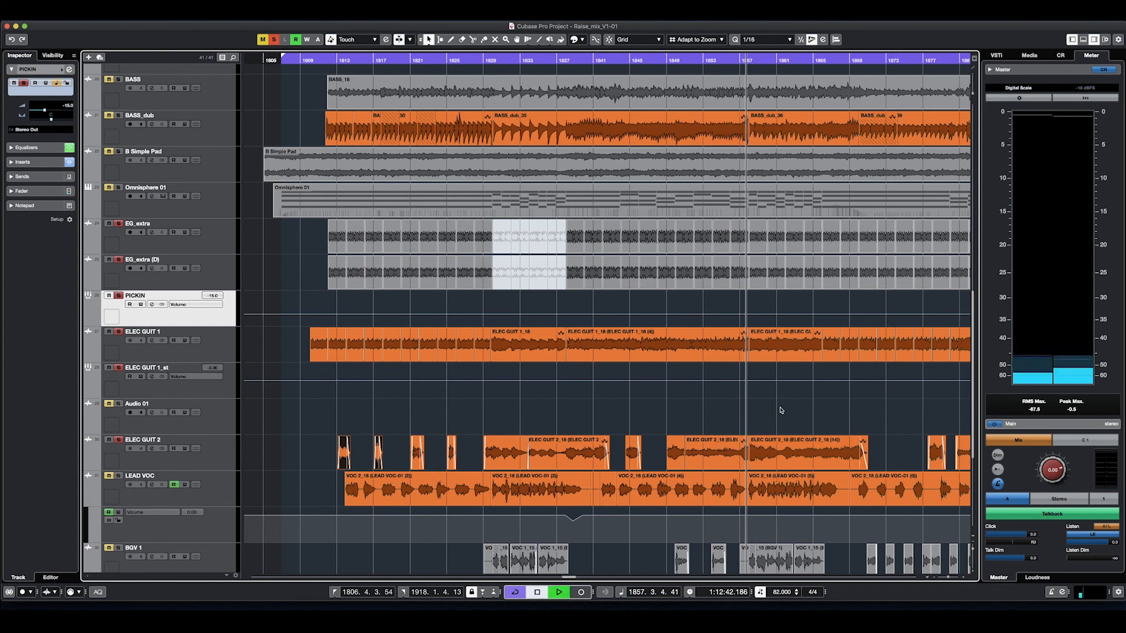
key(space)
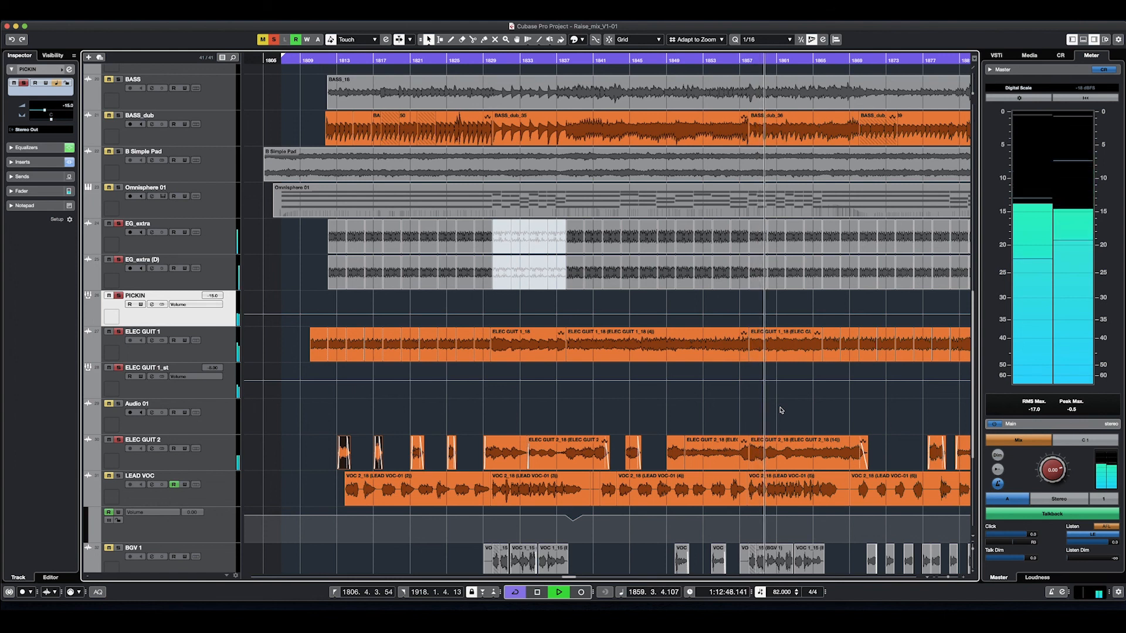
click(273, 40)
key(space)
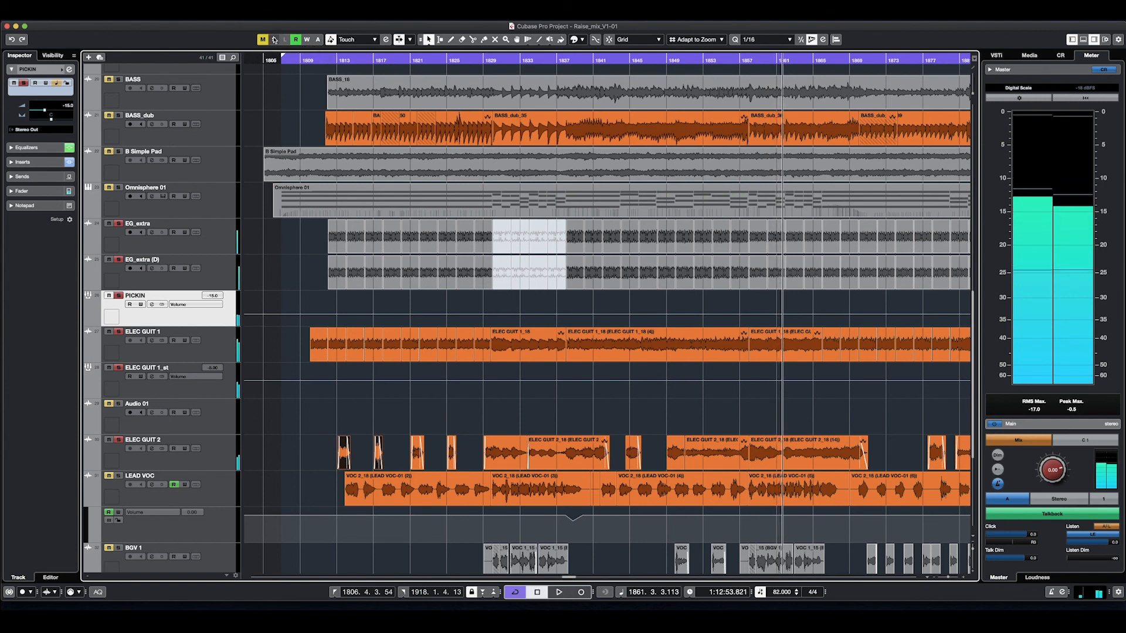